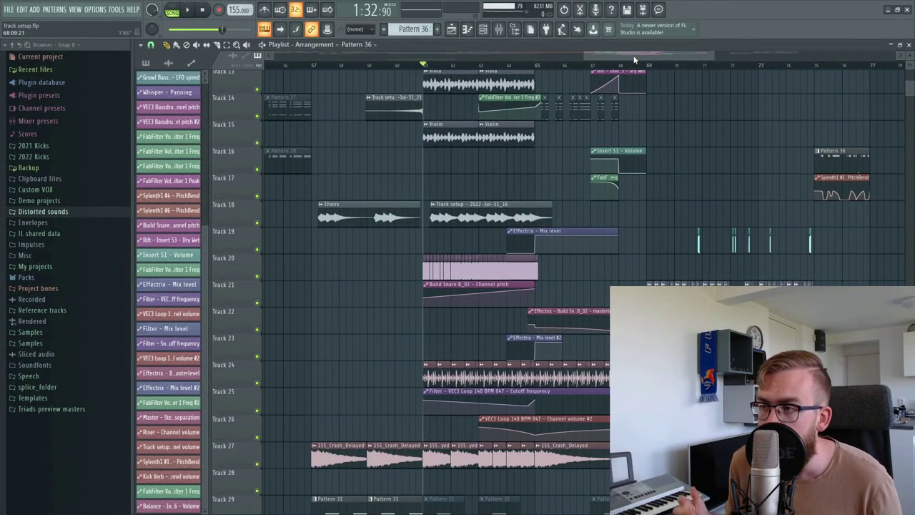
- Play the arrangement from bar 61 and follow the build-up tracks into the next section
key(space)
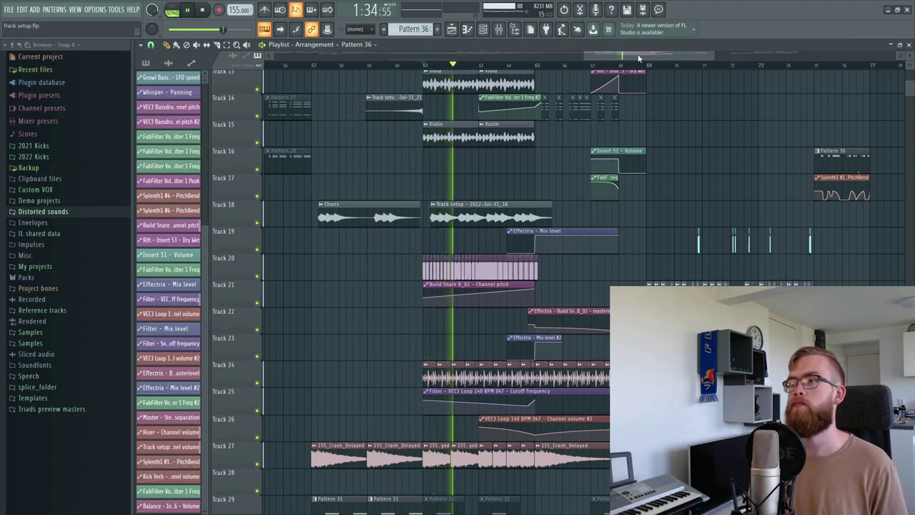
scroll(639, 64, down, 1)
drag(647, 56, 676, 61)
scroll(657, 158, up, 3)
scroll(676, 202, up, 6)
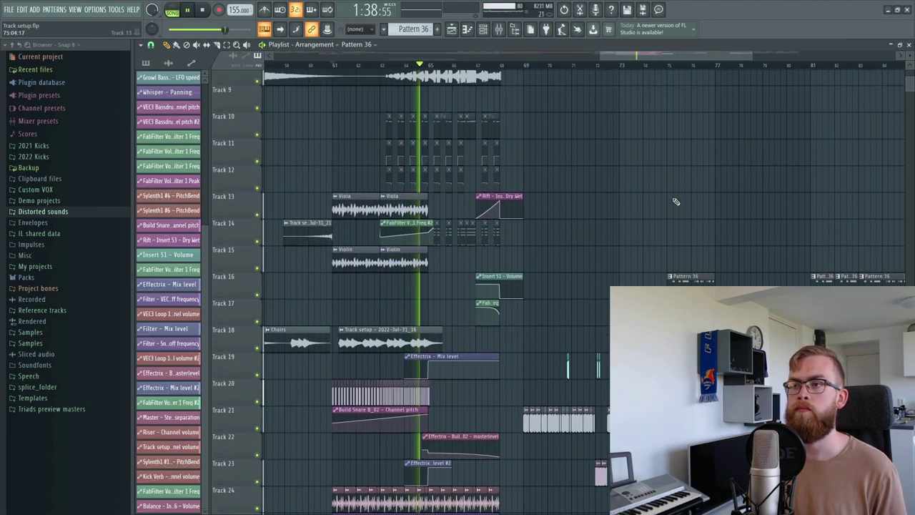
scroll(670, 71, down, 2)
scroll(701, 187, down, 10)
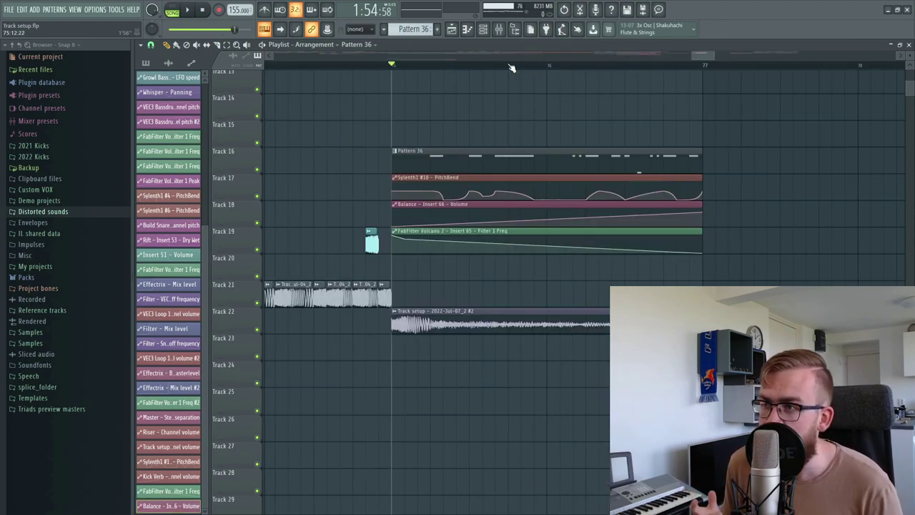
- Isolate tracks 16 to 19 and play the Pattern 36 break with its automation from bar 75
drag(483, 143, 426, 187)
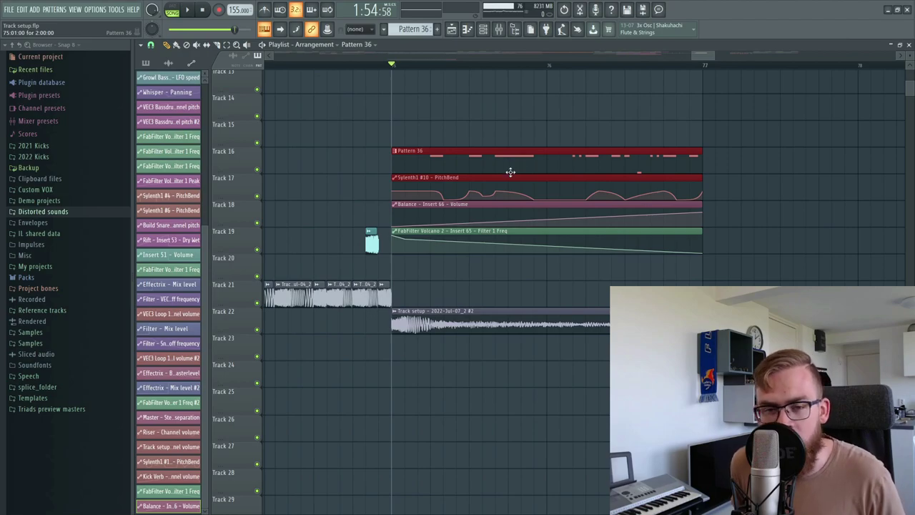
click(570, 292)
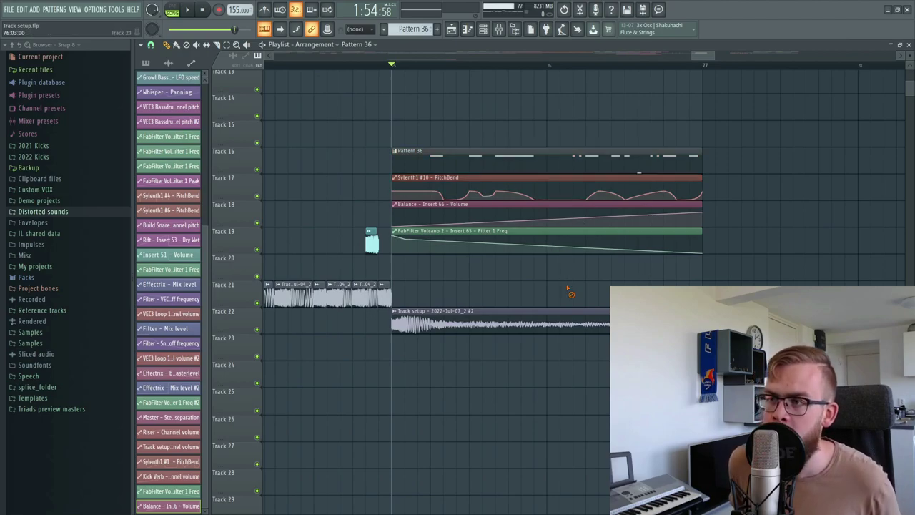
right_click(258, 250)
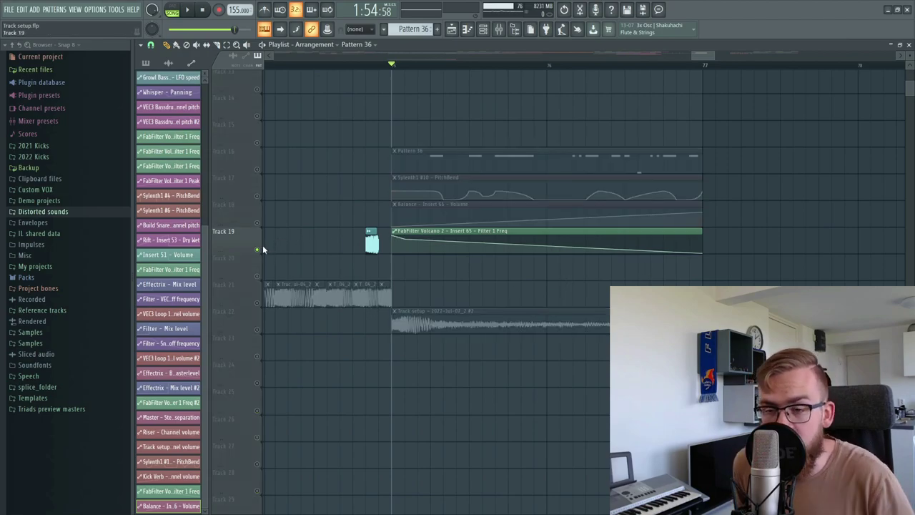
click(258, 223)
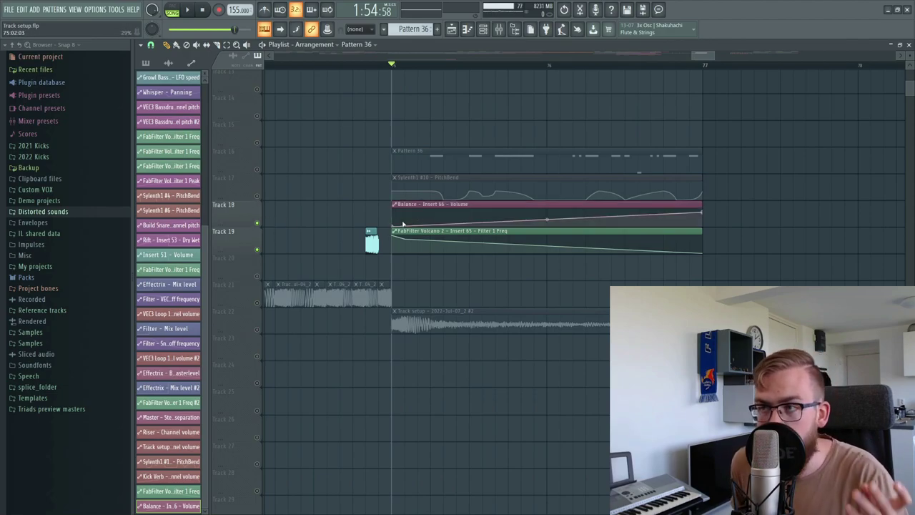
click(257, 196)
click(257, 169)
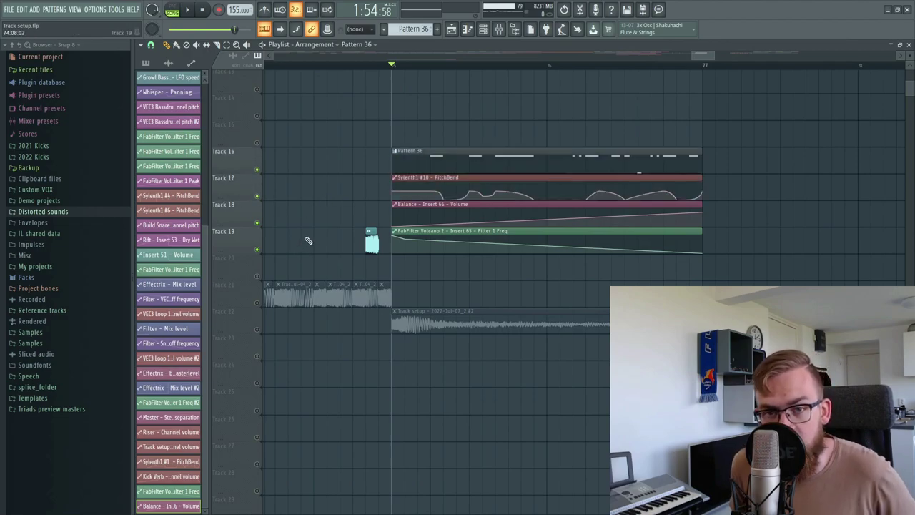
key(space)
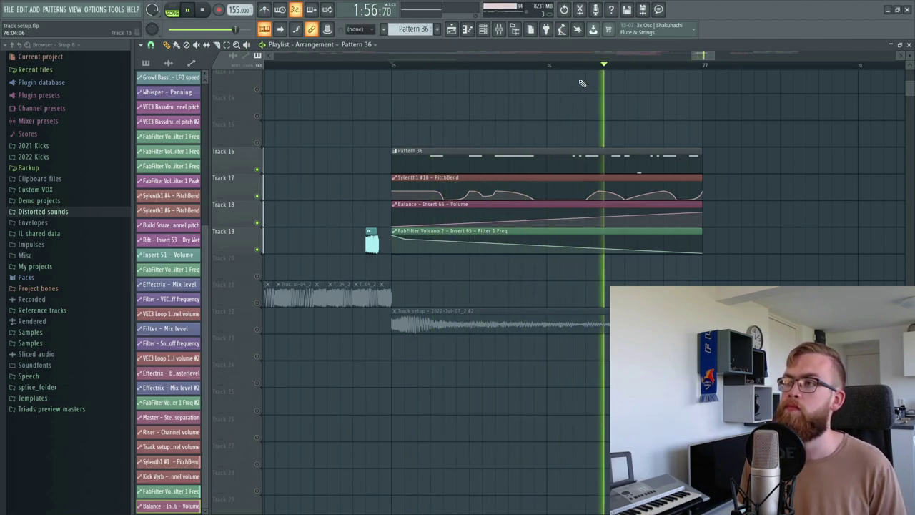
key(space)
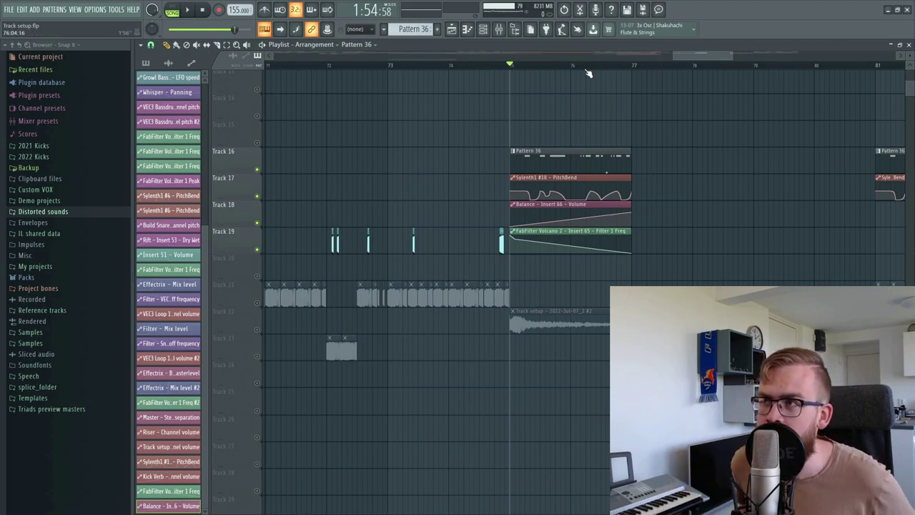
- Move all the lead, effect and kick clips between bars 81 and 85 back to bar 77, directly after the break
drag(724, 55, 759, 55)
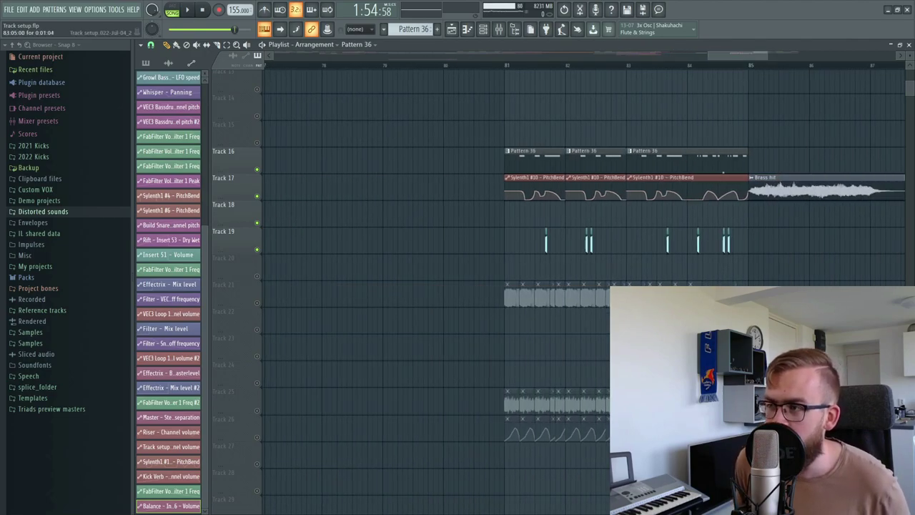
drag(466, 451, 751, 145)
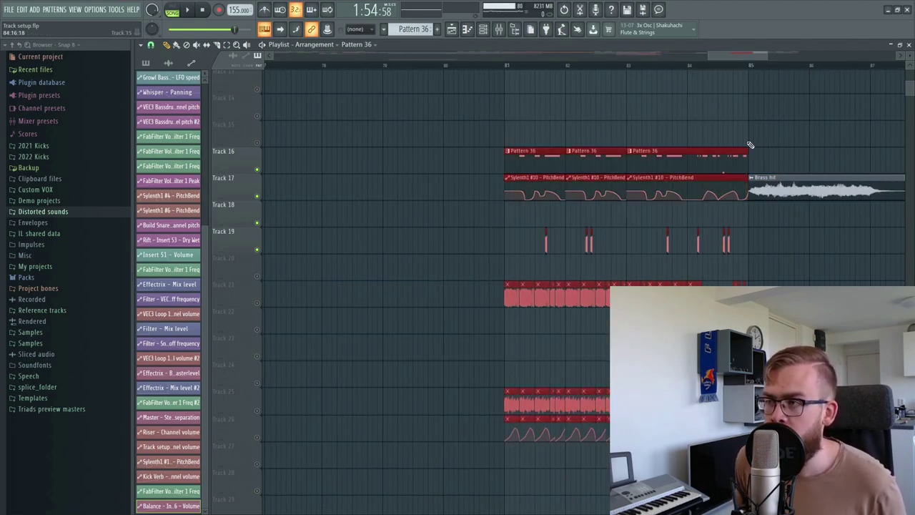
drag(550, 164, 470, 160)
- Highlight the Pattern 36 and pitch-bend clip pairs from bar 77 onward one after another to review the repeats
ctrl+click(434, 209)
drag(443, 198, 457, 161)
drag(506, 214, 523, 163)
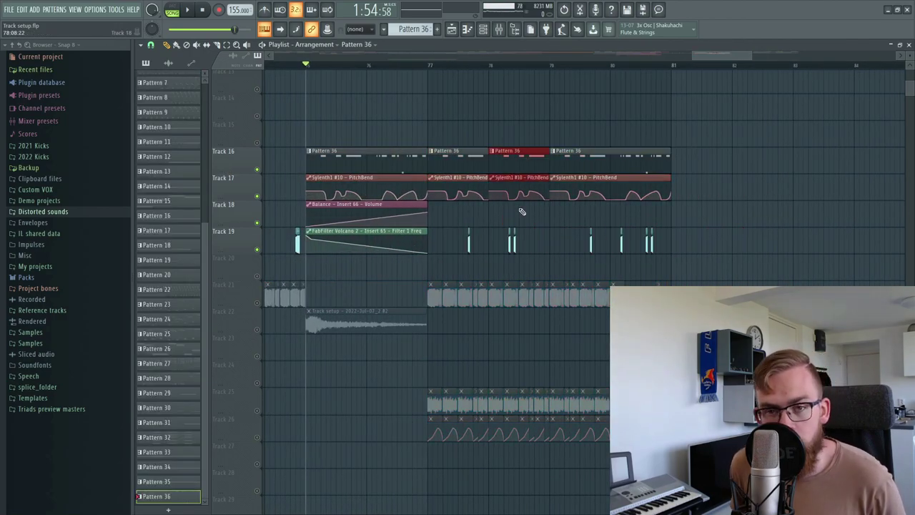
drag(574, 212, 597, 175)
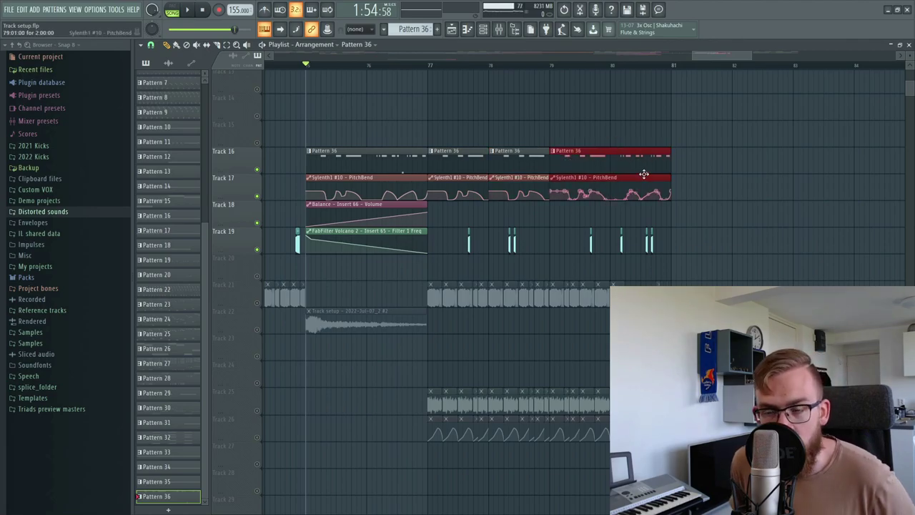
click(373, 278)
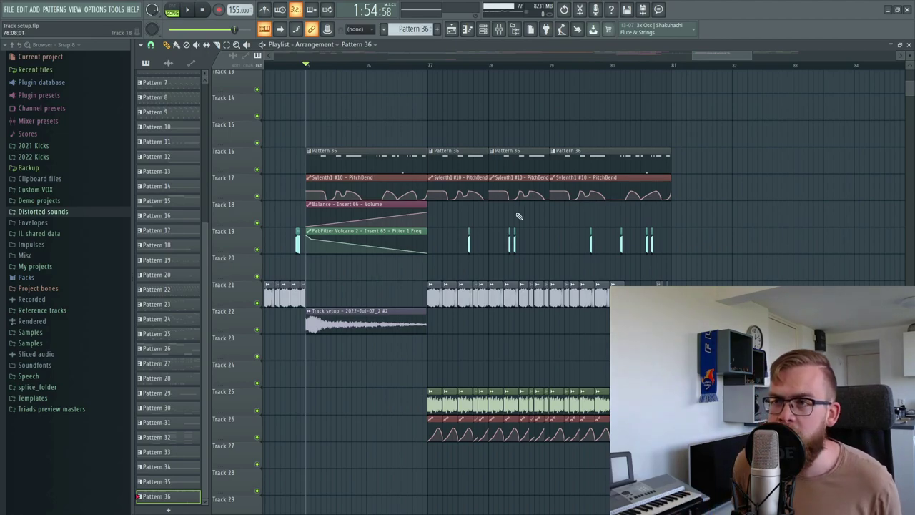
- Isolate tracks 16 to 19 and 21 to 23, and play the section from bar 77
ctrl+click(258, 302)
click(257, 330)
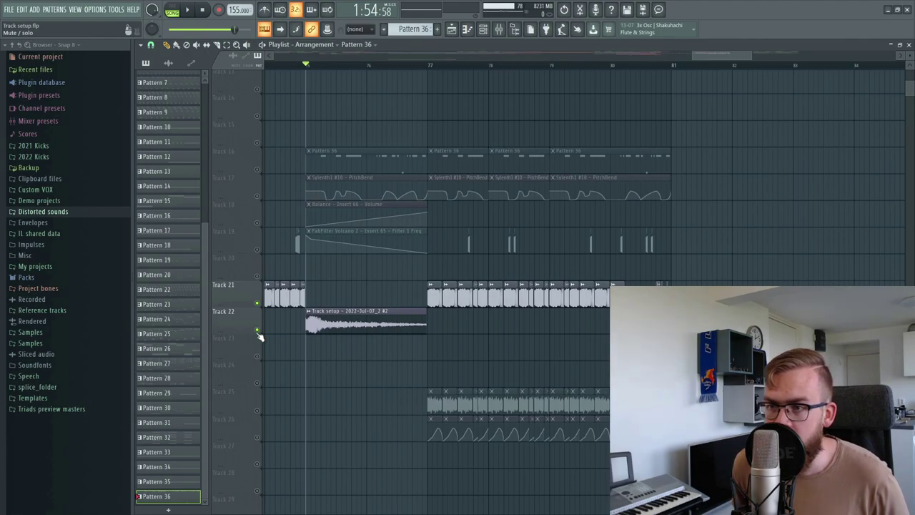
click(258, 356)
click(258, 249)
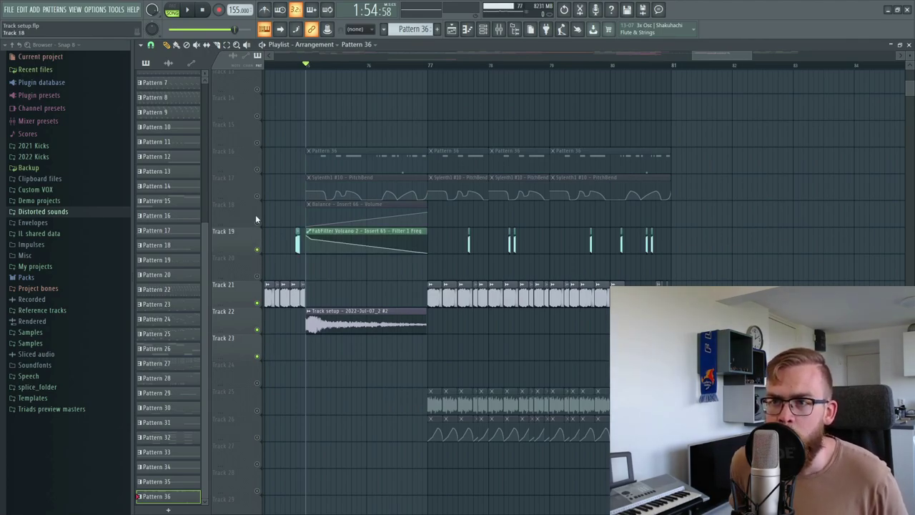
click(257, 222)
click(257, 196)
click(258, 170)
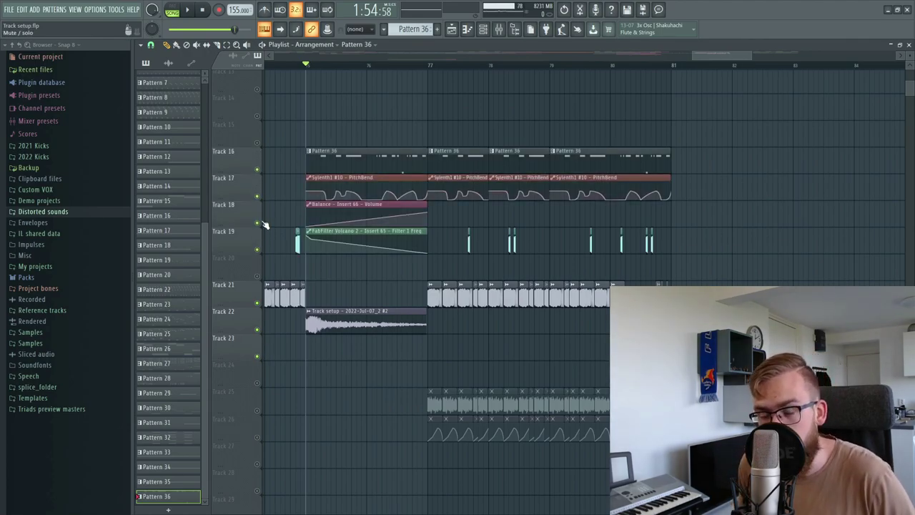
click(428, 66)
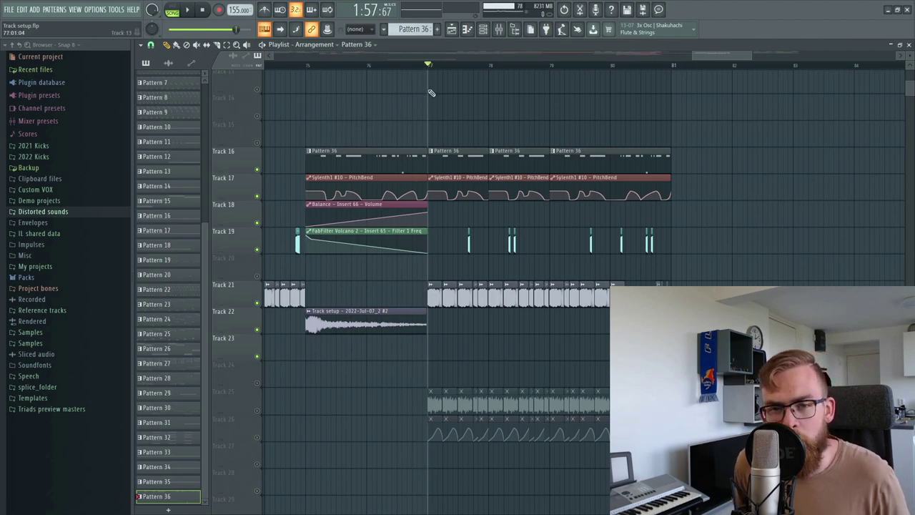
key(space)
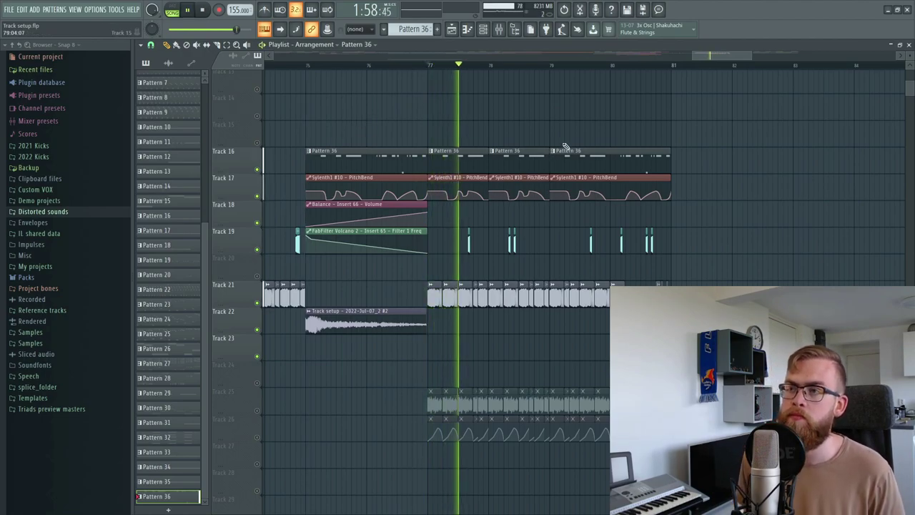
key(space)
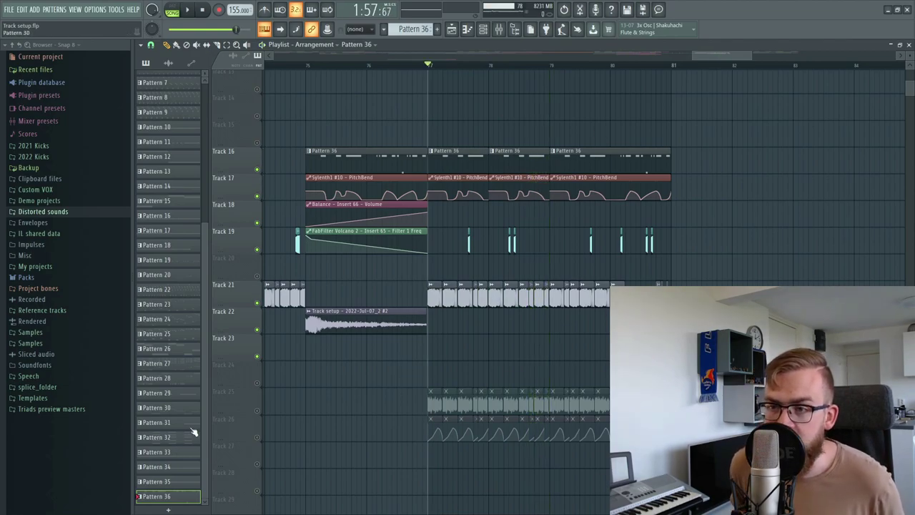
- Include tracks 25 and 26 in the isolated tracks and play the section from bar 77 again
click(258, 411)
click(258, 438)
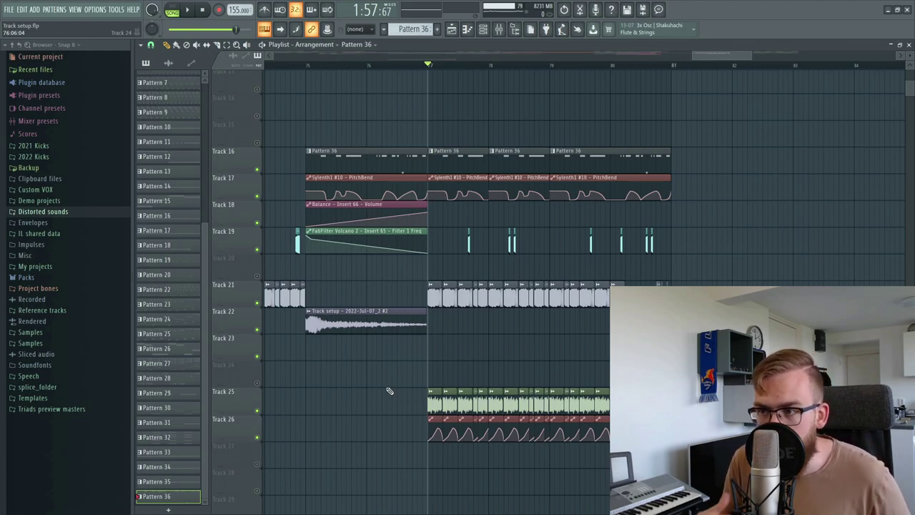
key(space)
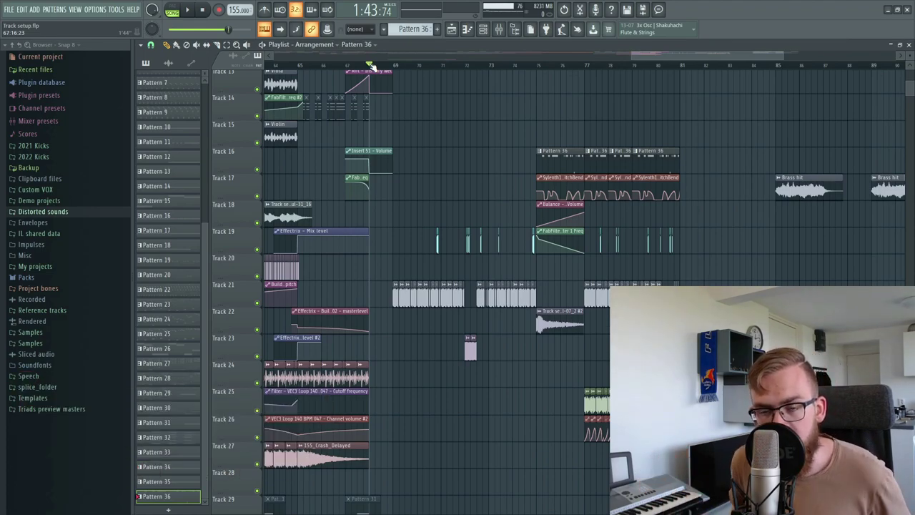
- Play the full arrangement from bar 68 through the break and the repeated section up to bar 81
key(space)
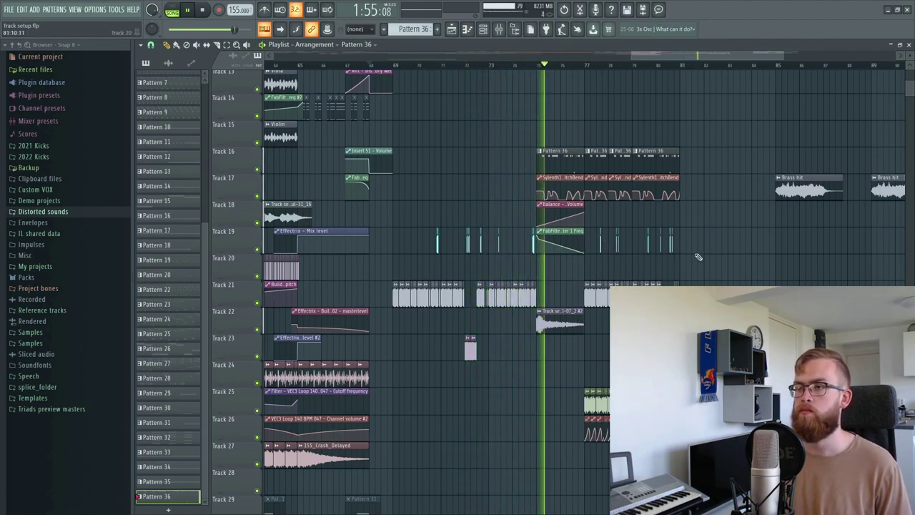
scroll(679, 165, right, 3)
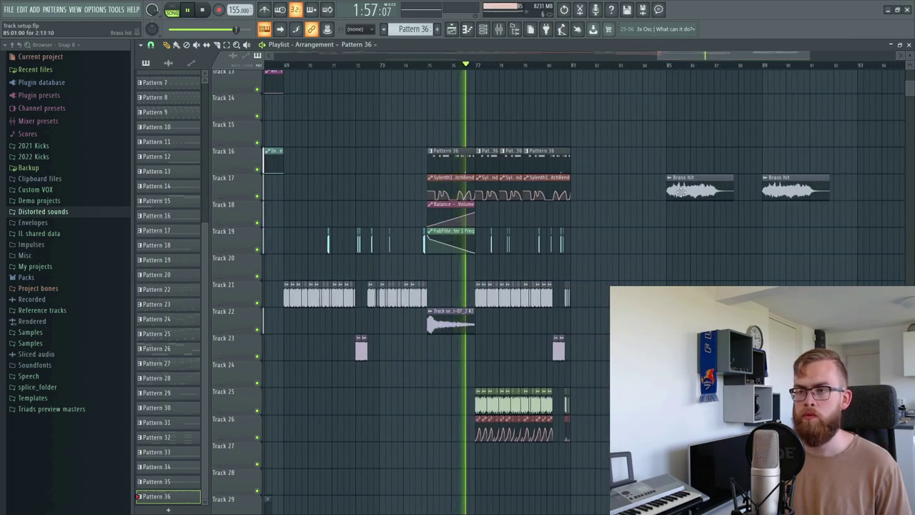
scroll(654, 209, down, 4)
click(656, 213)
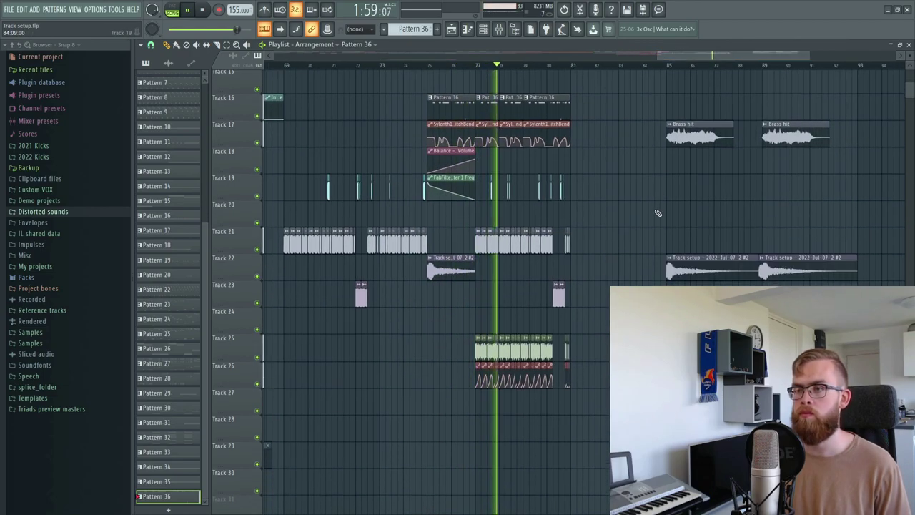
key(ctrl+z)
scroll(624, 193, up, 4)
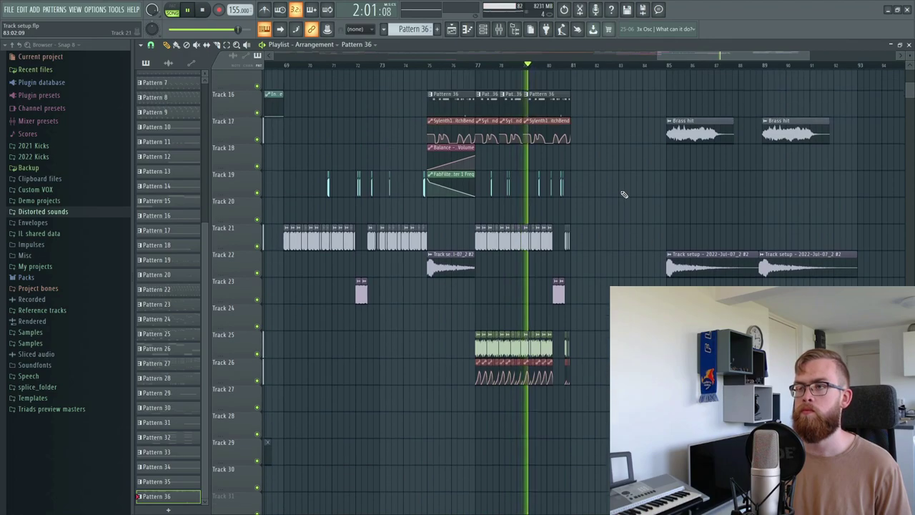
scroll(625, 195, down, 2)
key(ctrl+z)
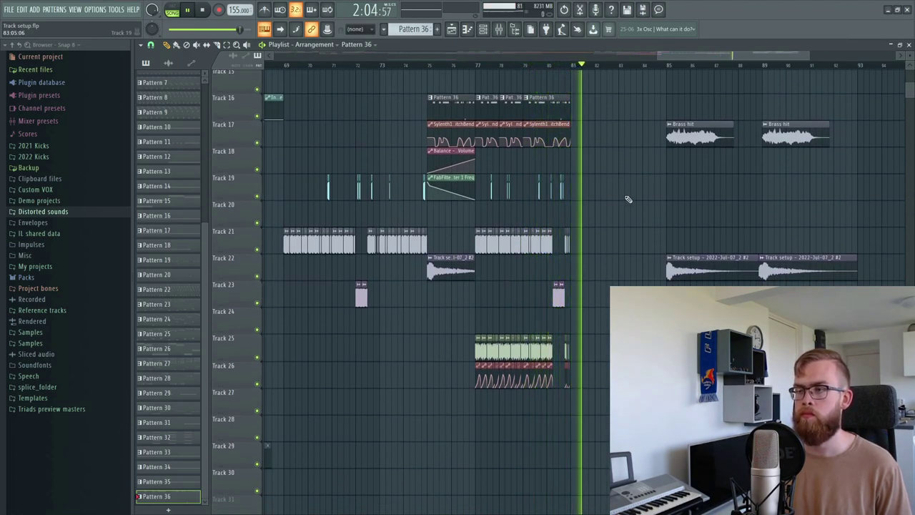
key(space)
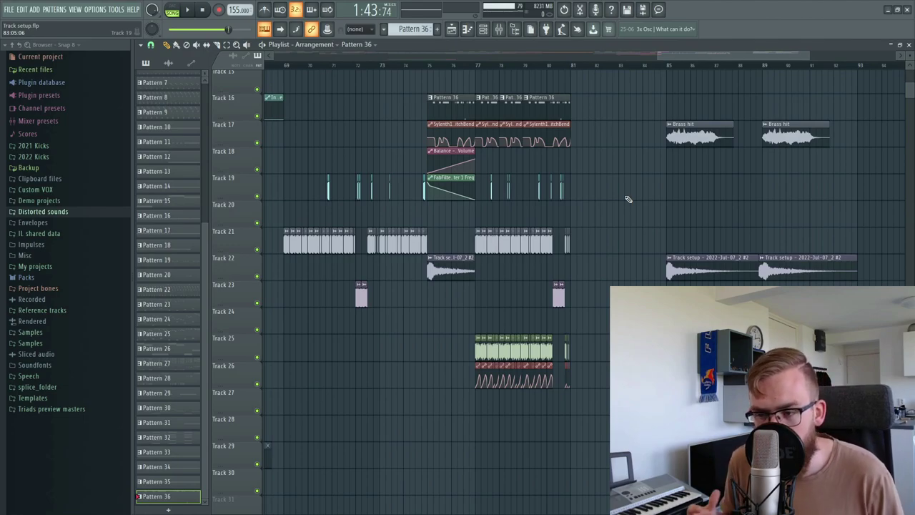
- Place a Track setup - 2022-Jul-04_2 kick clip on track 21 at bar 81 and play the section from bar 77
drag(599, 414, 552, 281)
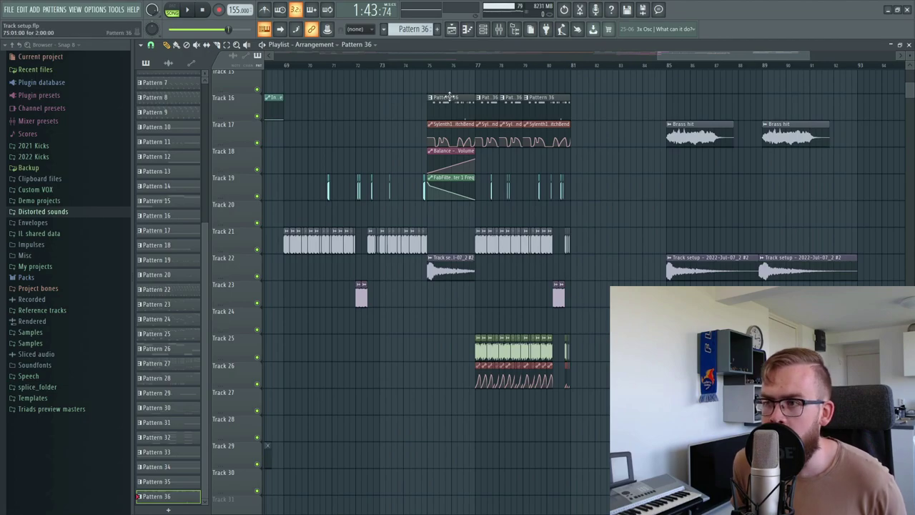
scroll(510, 65, up, 3)
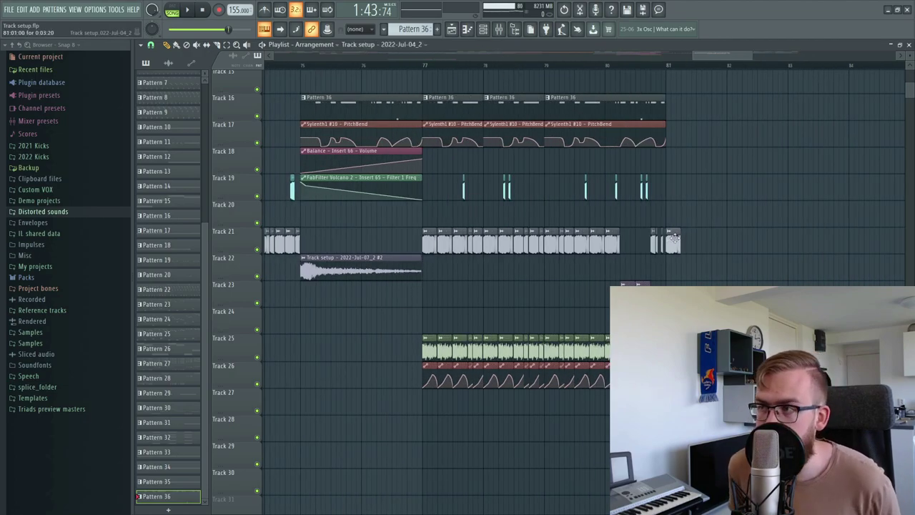
click(425, 72)
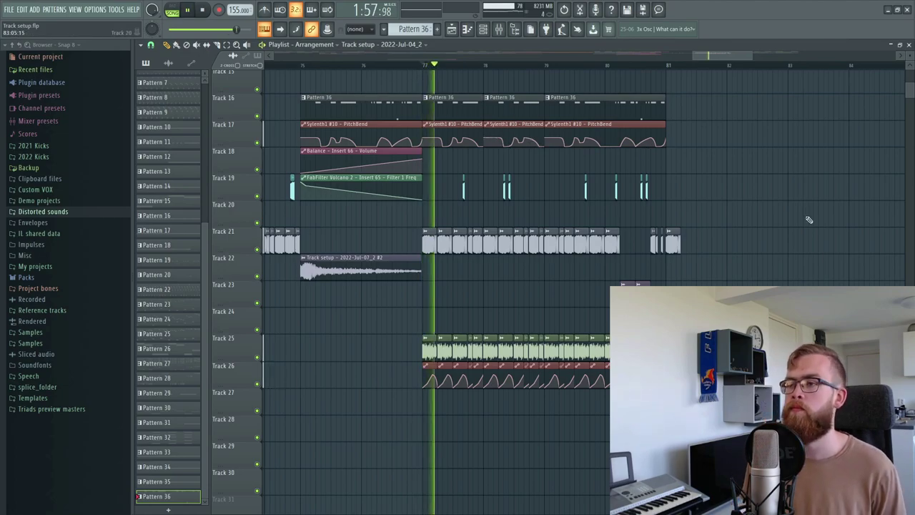
scroll(700, 72, up, 3)
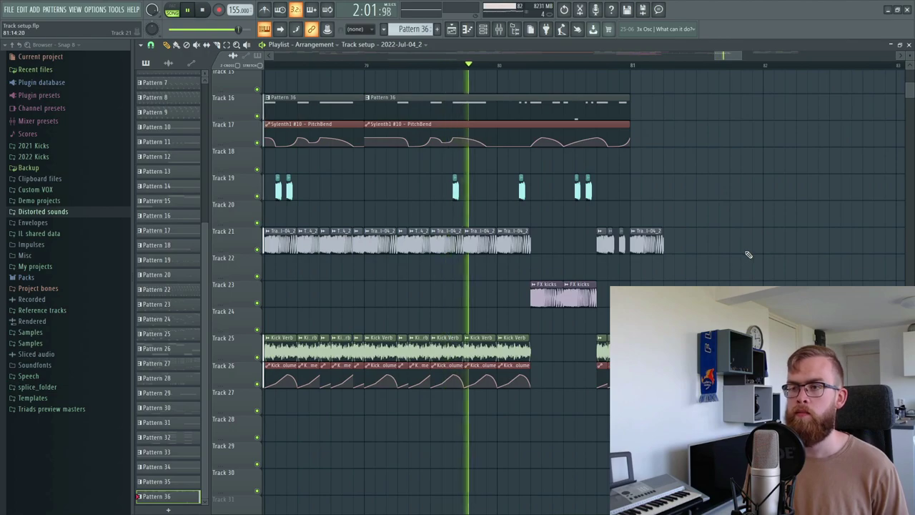
key(space)
- Fill bar 81 with a varied kick rhythm on track 21 and matching Kick Verb audio and volume clips on tracks 25 and 26
click(633, 66)
scroll(633, 214, up, 2)
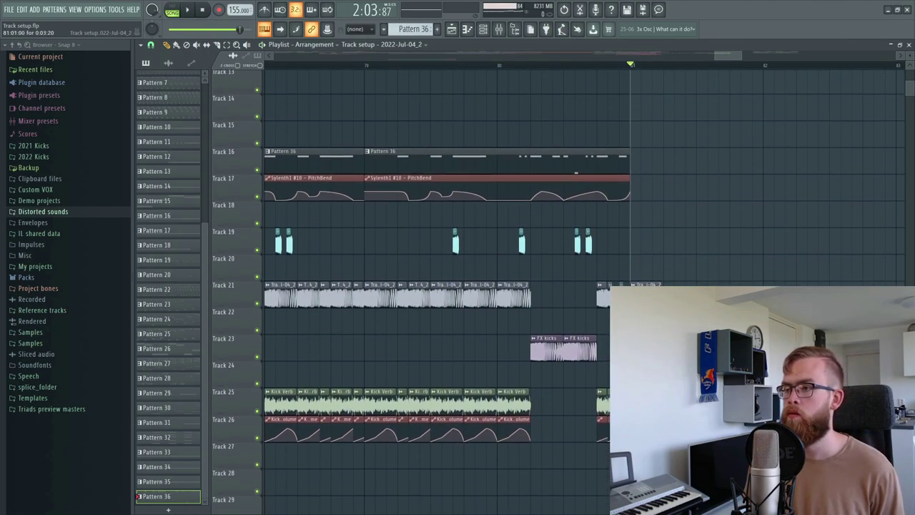
scroll(169, 286, down, 5)
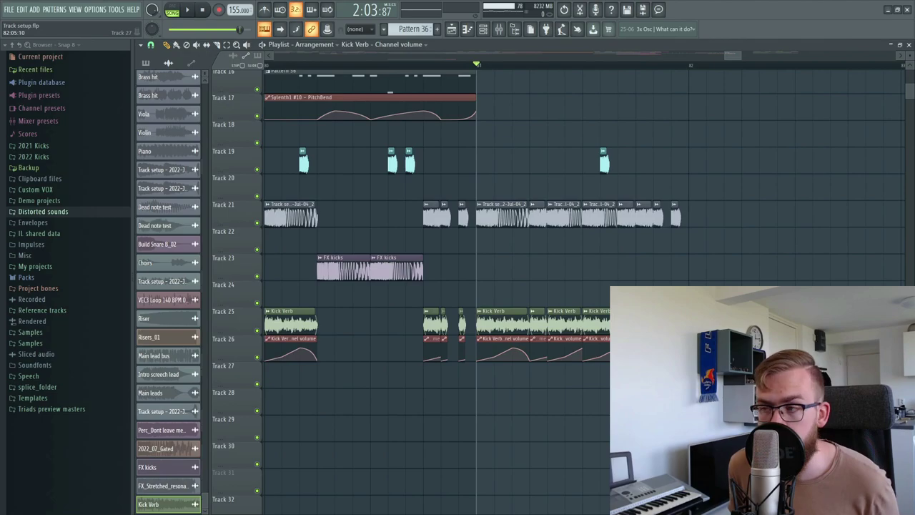
drag(679, 387, 486, 314)
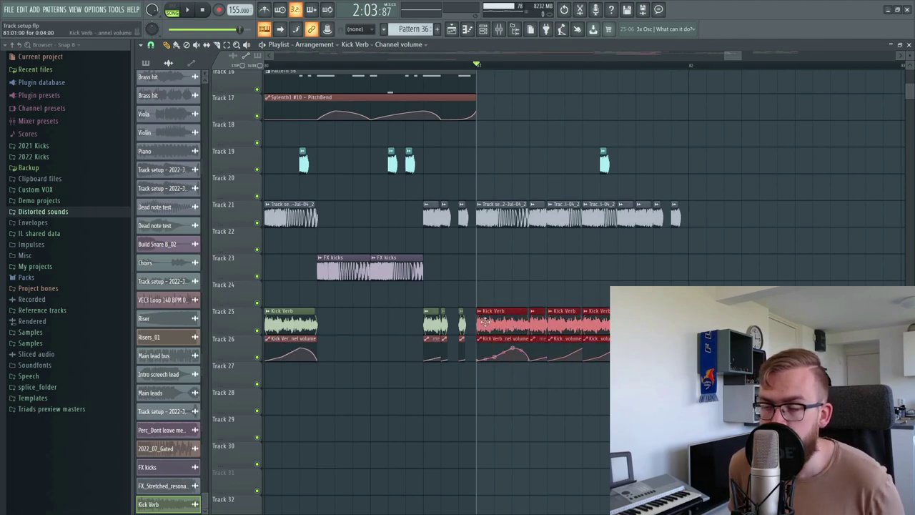
key(ctrl+d)
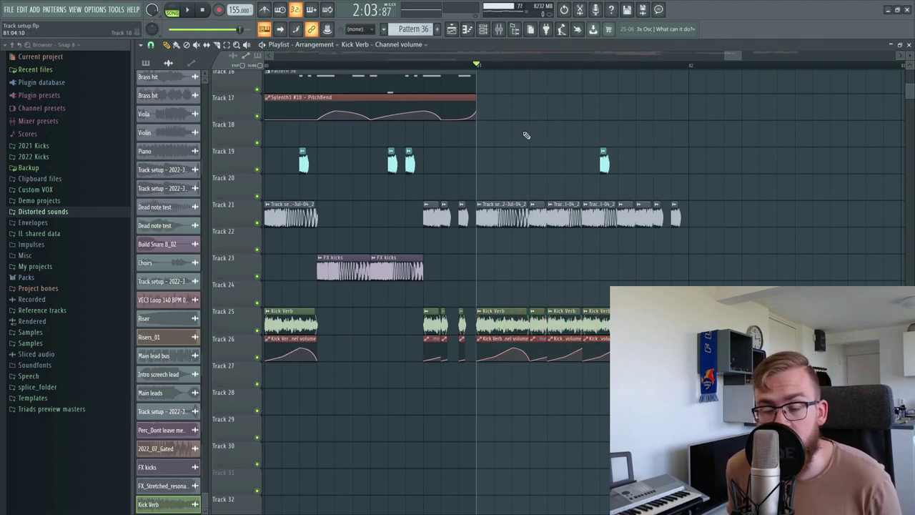
- Play the new kick section from bar 81, and play it again with its lead-in from bar 76
key(space)
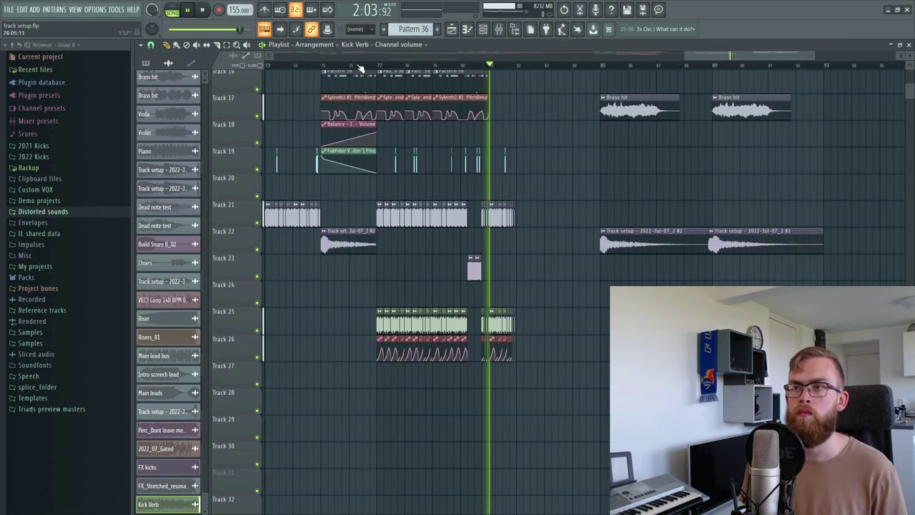
click(361, 66)
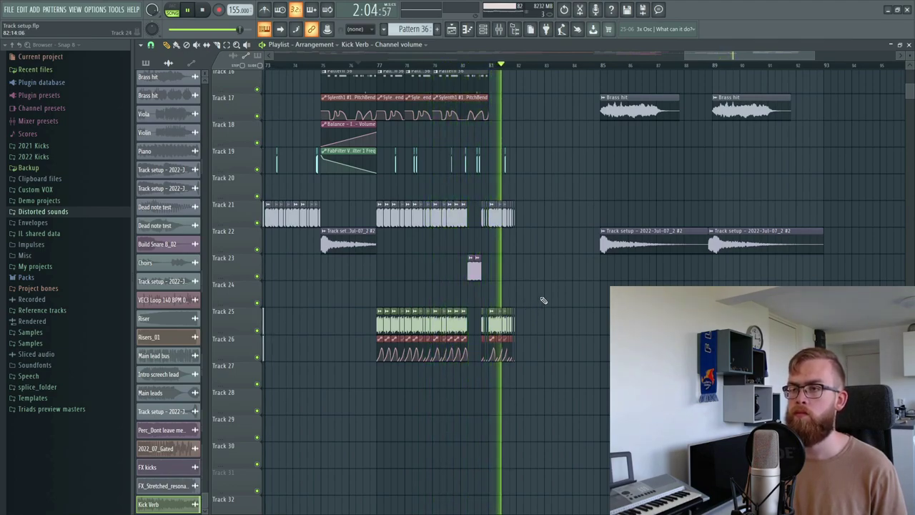
key(space)
- Copy the opening kick clips and their Kick Verb and volume clips to the start of bar 82 on tracks 21, 25 and 26
scroll(509, 69, up, 5)
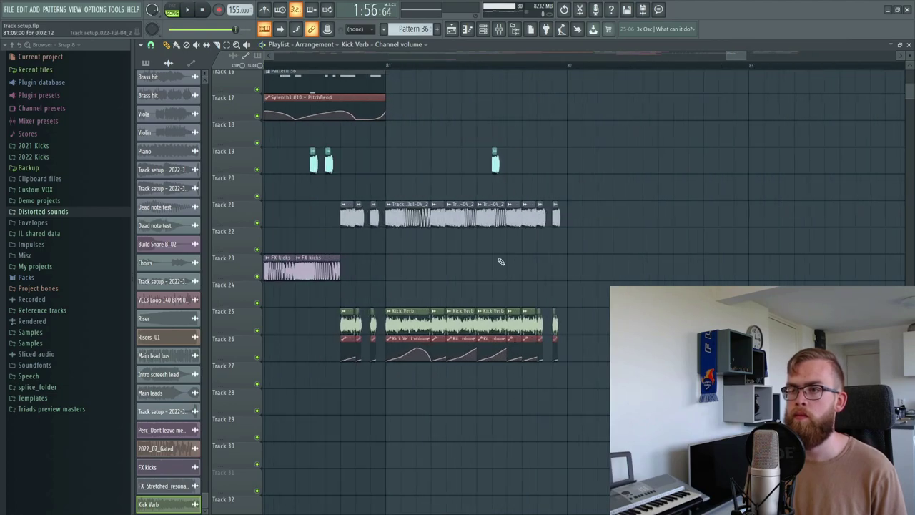
drag(406, 357, 418, 221)
drag(574, 221, 618, 223)
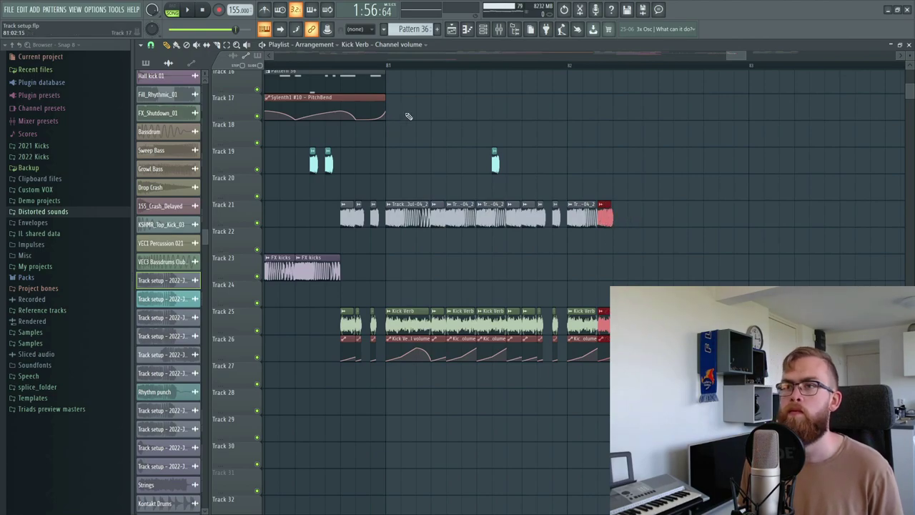
- Play the extended kick pattern from the start of bar 81
click(383, 74)
key(space)
click(391, 67)
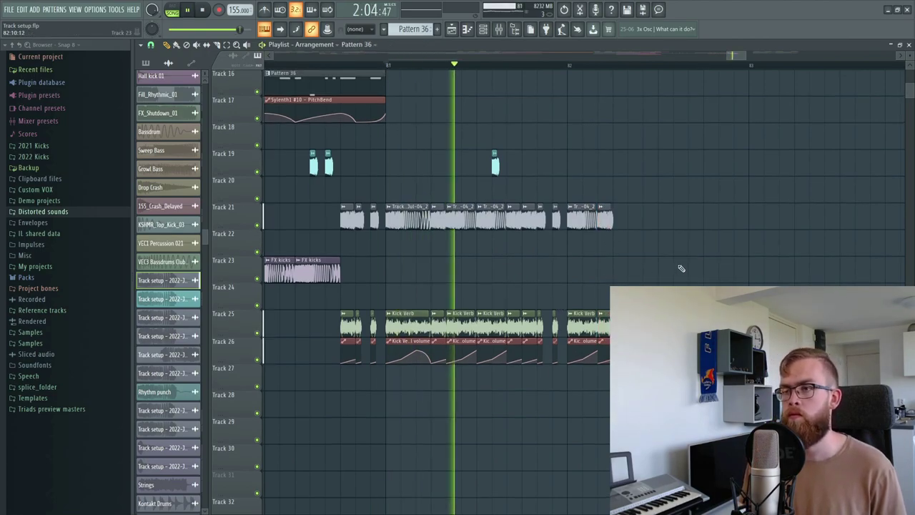
key(space)
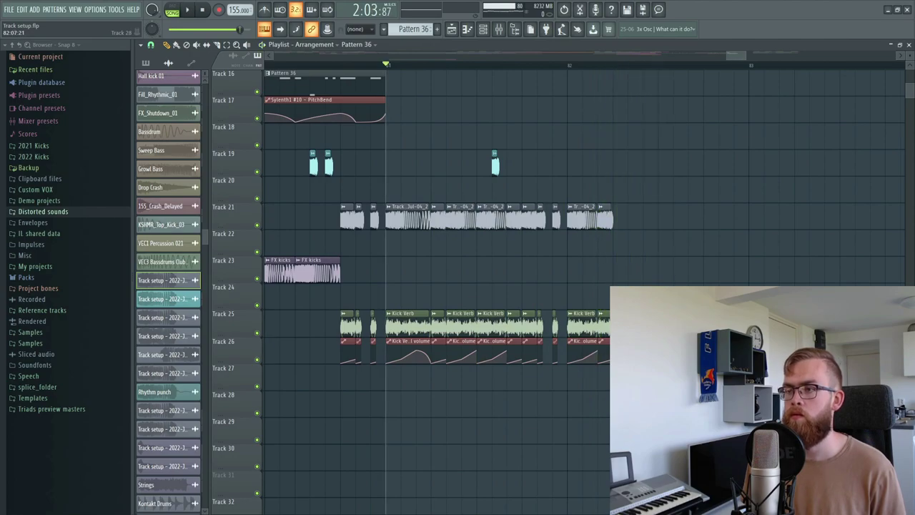
- Continue the kick pattern on track 21 through bars 82 and 83 with copies of the Track setup - 2022-Jul-04_2 clips
ctrl+drag(398, 350, 705, 220)
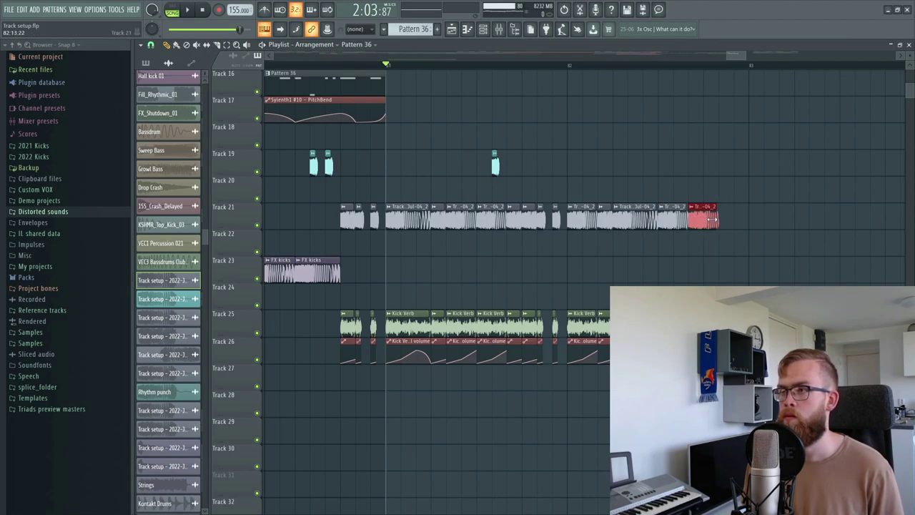
ctrl+drag(717, 349, 720, 218)
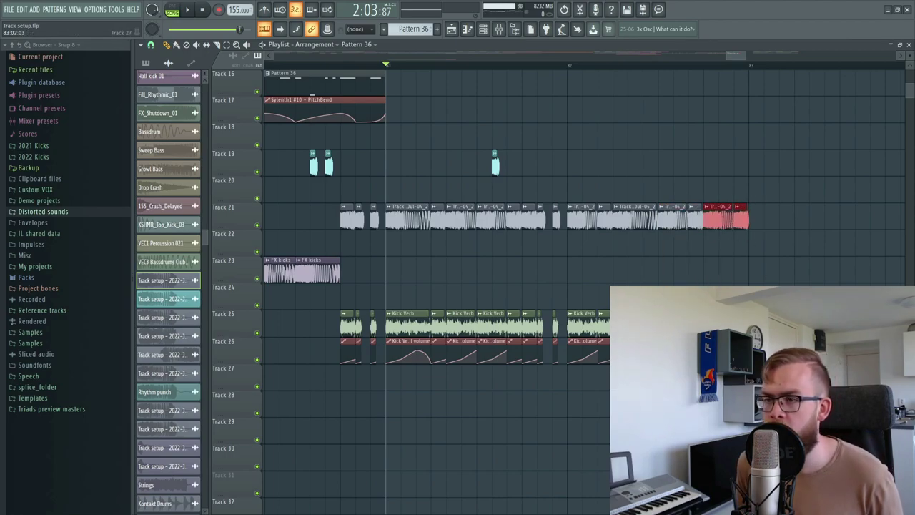
ctrl+drag(399, 355, 406, 218)
shift+drag(421, 221, 789, 225)
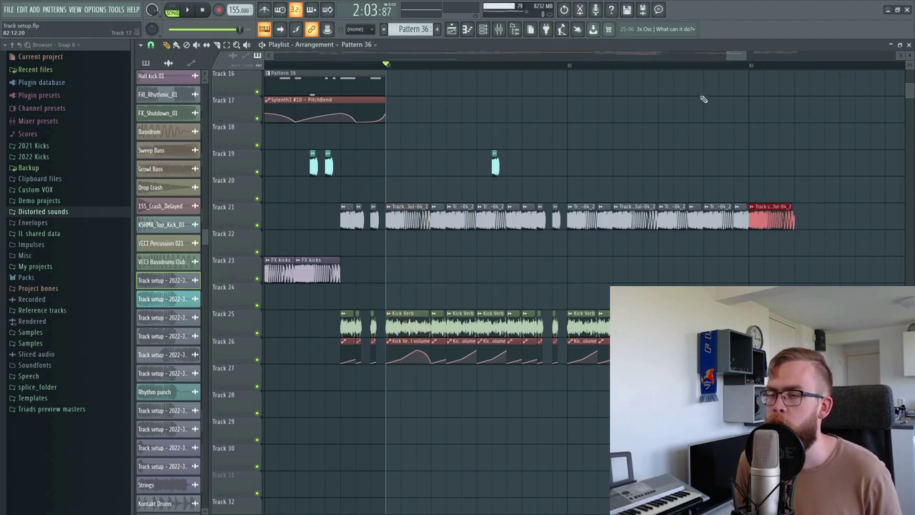
scroll(701, 70, down, 3)
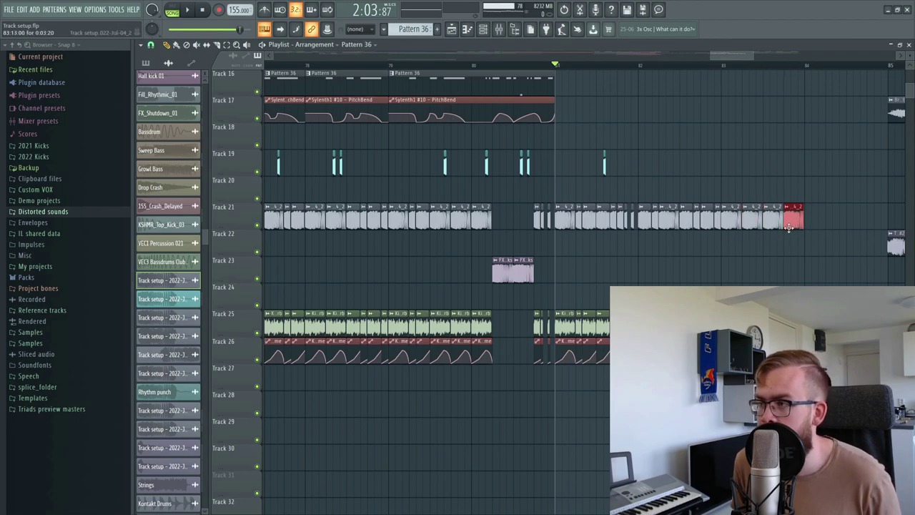
- Duplicate the Pattern 36 and PitchBend clips on tracks 16 and 17 across bars 81 to 84, and play from bar 75
drag(866, 285, 720, 207)
key(ctrl+b)
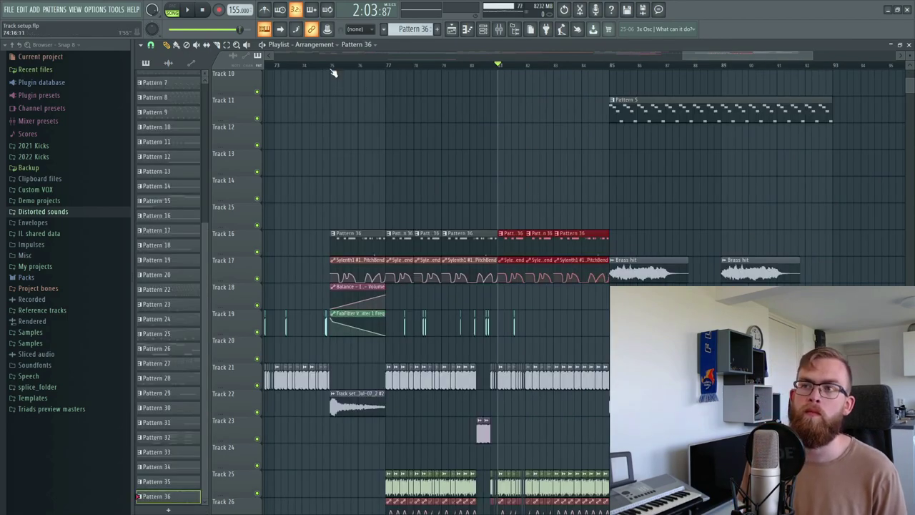
click(332, 66)
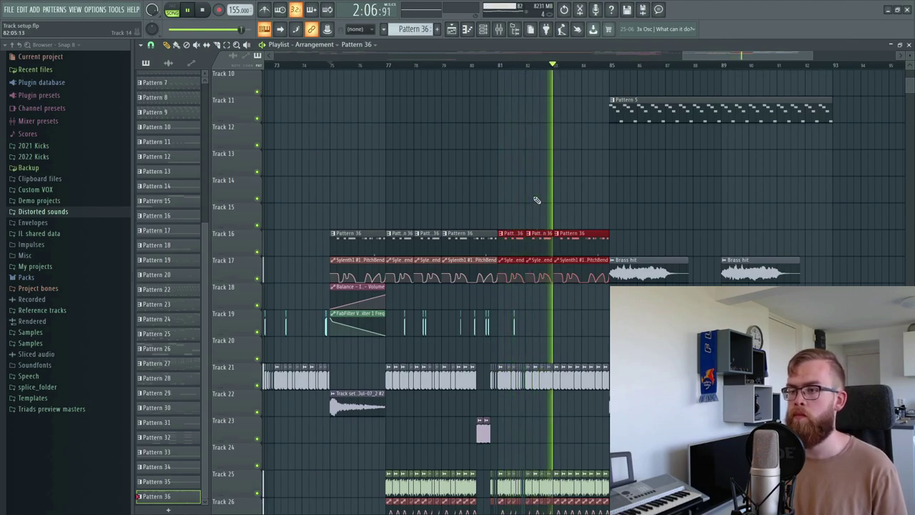
scroll(626, 200, down, 4)
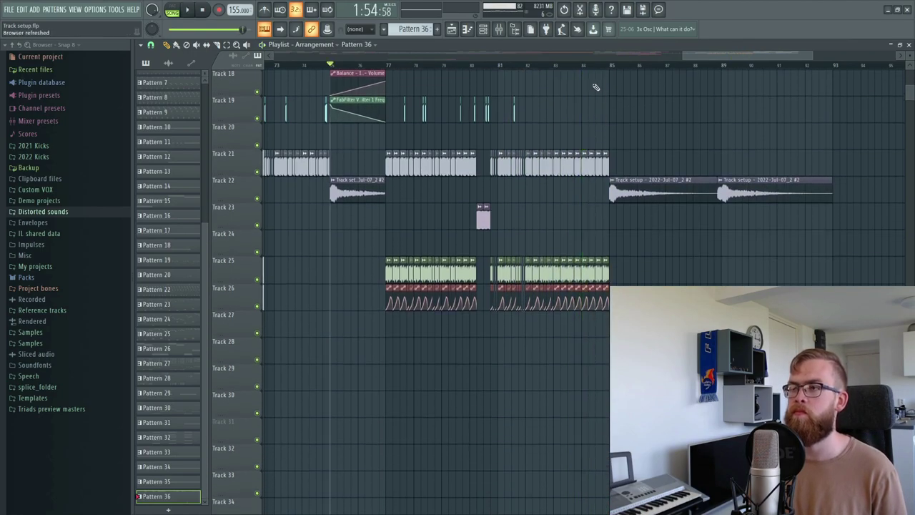
key(space)
- Replace the first kicks of bar 84 on track 21 with three shortened 0:02:12 clips placed back to back, and play from bar 84
scroll(574, 66, up, 5)
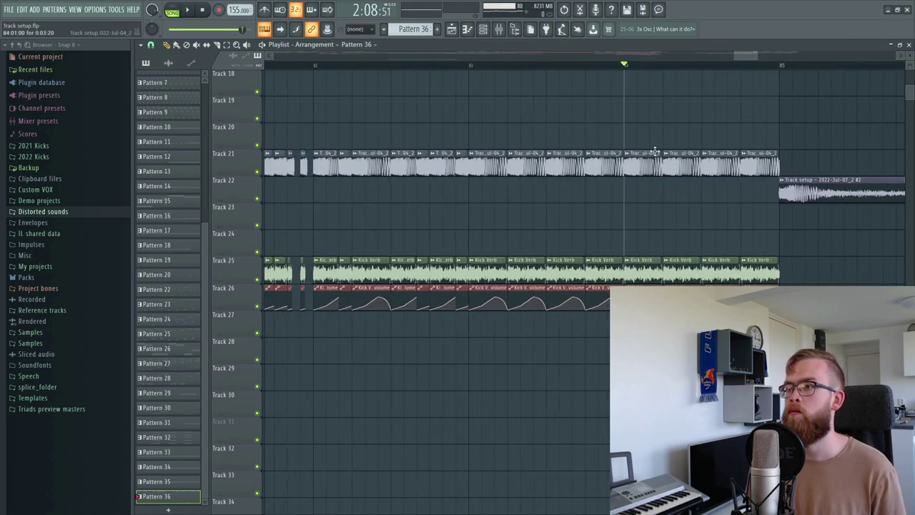
drag(659, 155, 647, 156)
drag(688, 165, 674, 166)
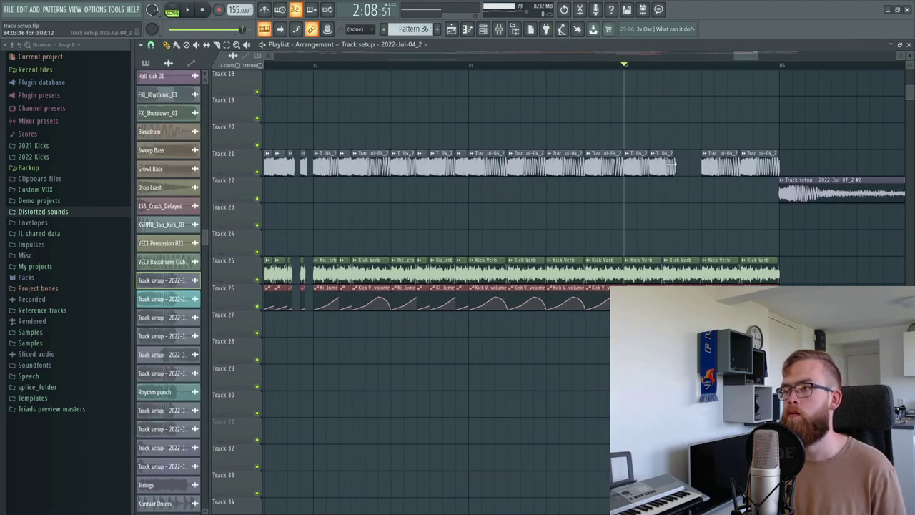
key(space)
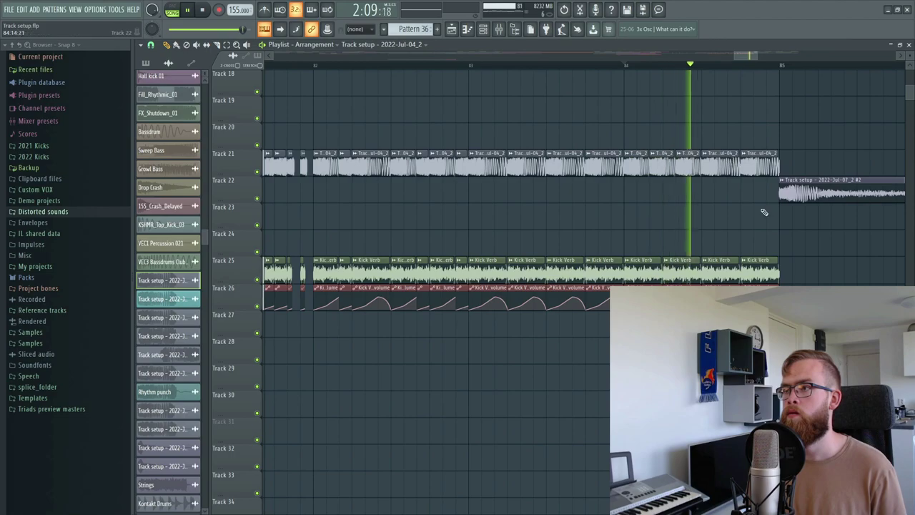
key(space)
- Try a fourth shortened kick on track 21 and a 0:01:04 kick clip on track 20 in the second half of bar 84
ctrl+drag(725, 192, 769, 153)
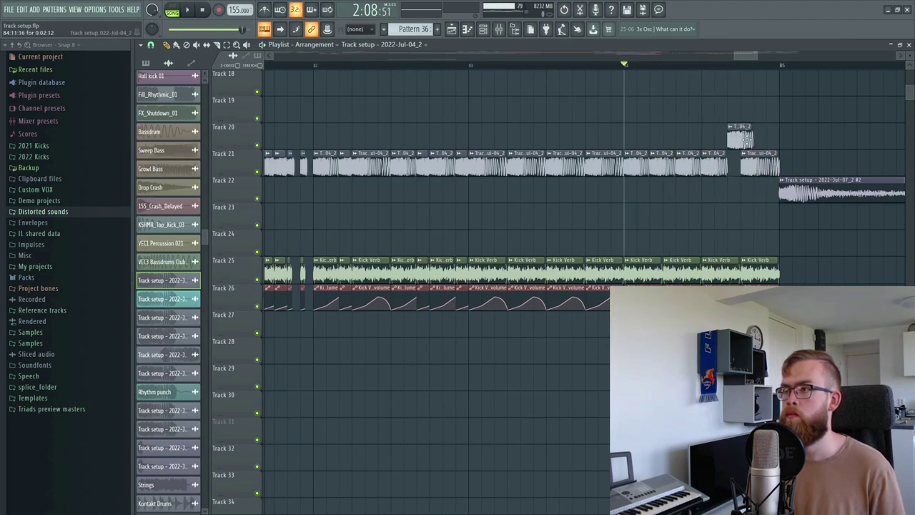
key(space)
key(space)
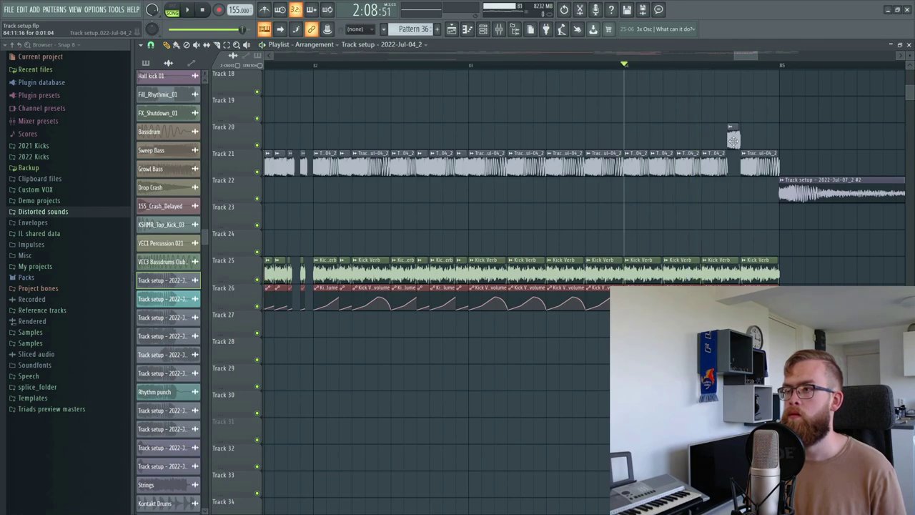
- Clear the kicks from the second half of bar 84 and copy the two FX kicks clips there on track 23
scroll(715, 66, down, 4)
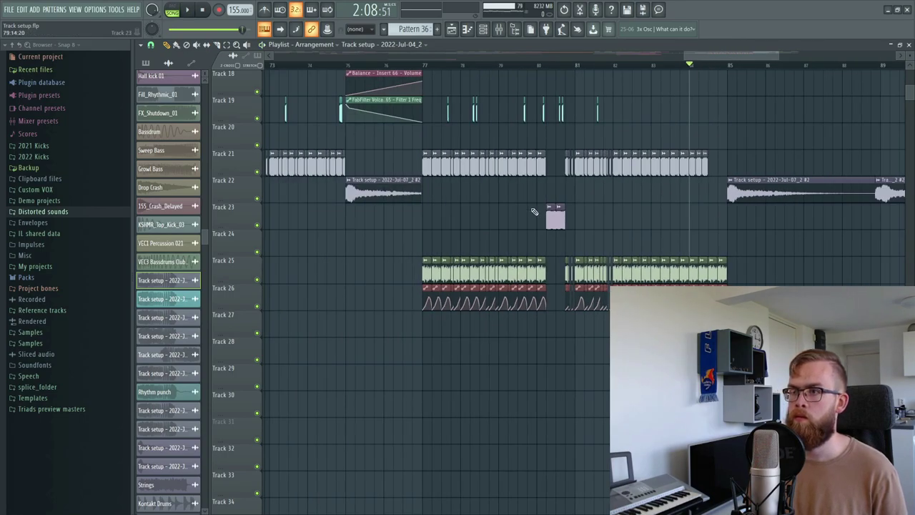
drag(561, 222, 721, 221)
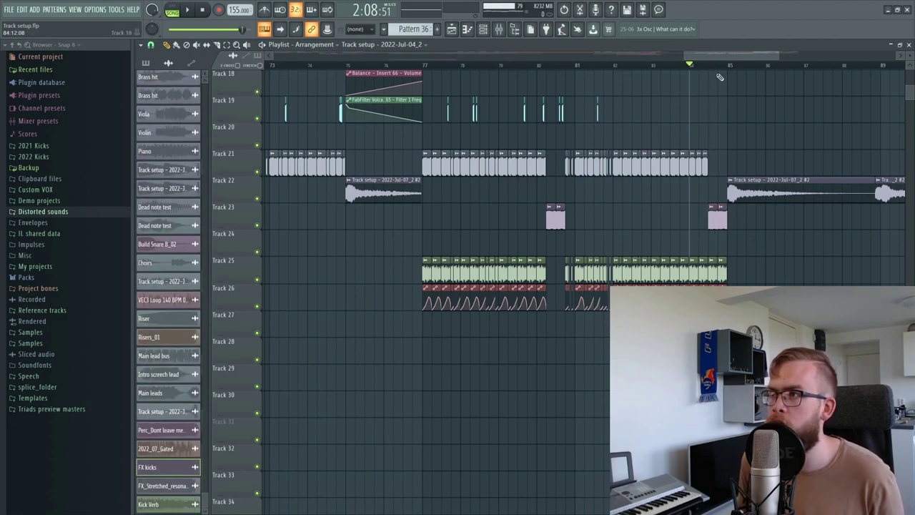
- Rework the Kick Verb and volume clips in bar 84 to match the three shortened kicks, and play from bar 84
scroll(720, 77, up, 4)
right_click(643, 284)
drag(623, 301, 593, 289)
key(ctrl+b)
key(ctrl+b)
key(space)
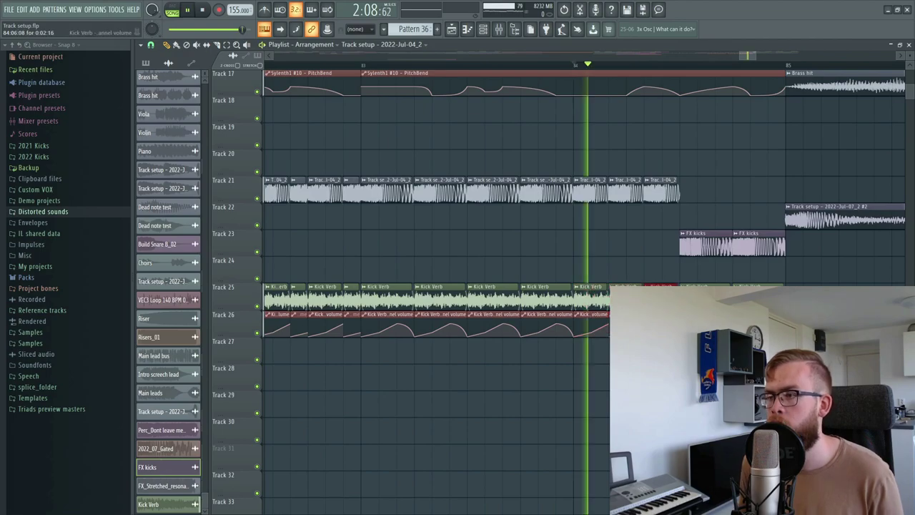
key(space)
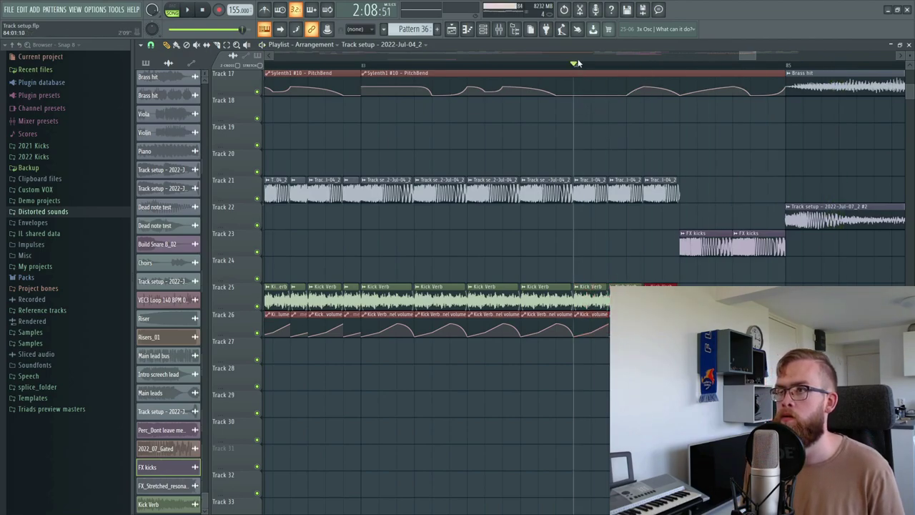
scroll(583, 67, down, 6)
drag(623, 263, 496, 248)
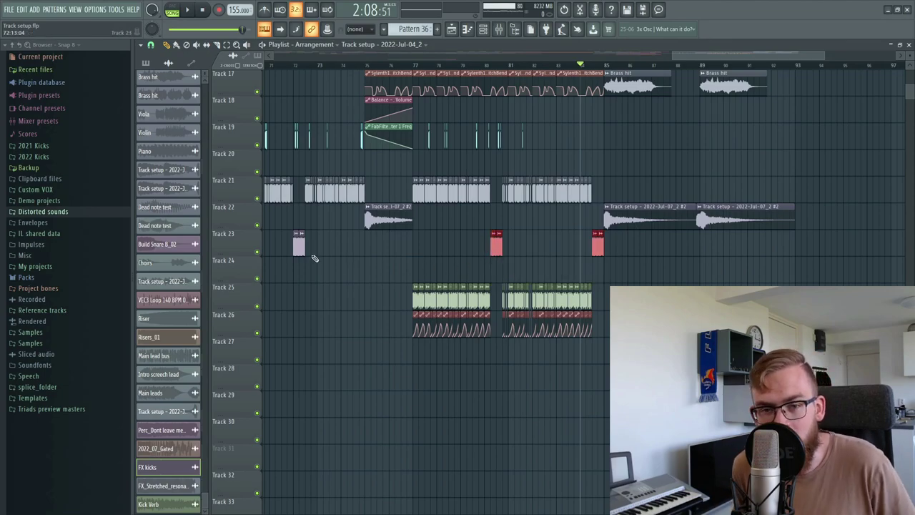
click(365, 70)
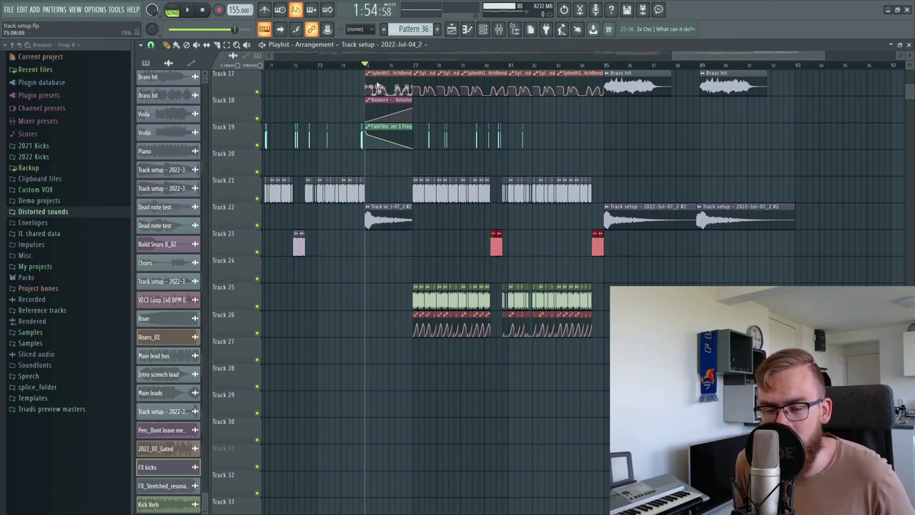
scroll(400, 72, down, 4)
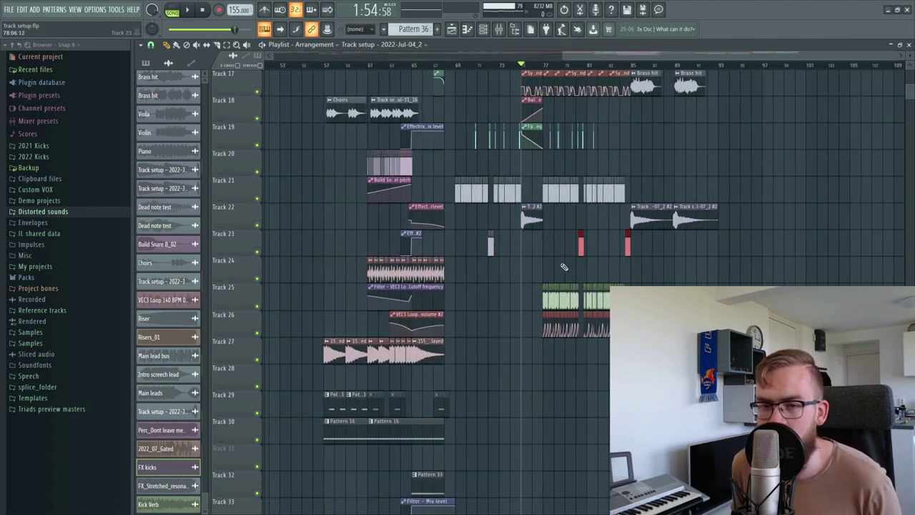
key(ctrl+d)
- Play the full arrangement from about bar 68 through the extended kick section
scroll(608, 224, up, 3)
click(442, 66)
key(space)
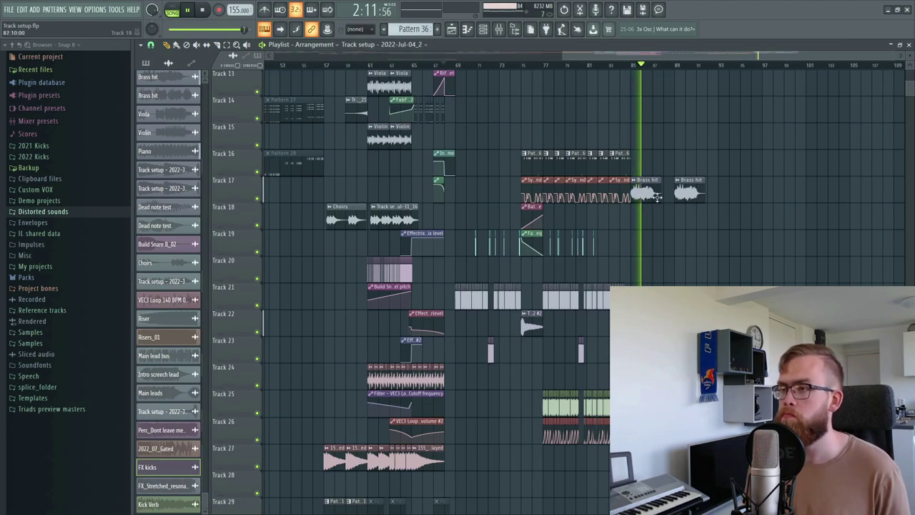
key(space)
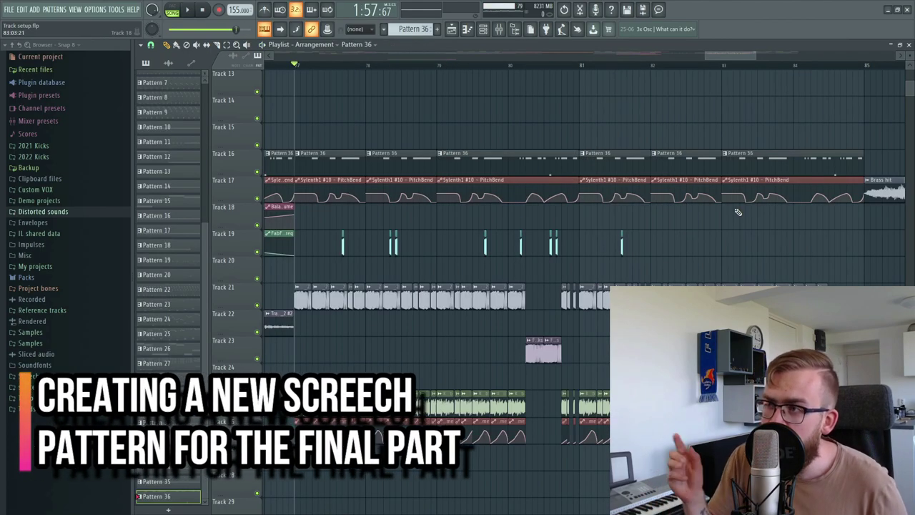
- Delete the one-bar Pattern 36 and PitchBend clips in bars 81 and 82 on tracks 16 and 17
drag(632, 205, 790, 151)
click(785, 255)
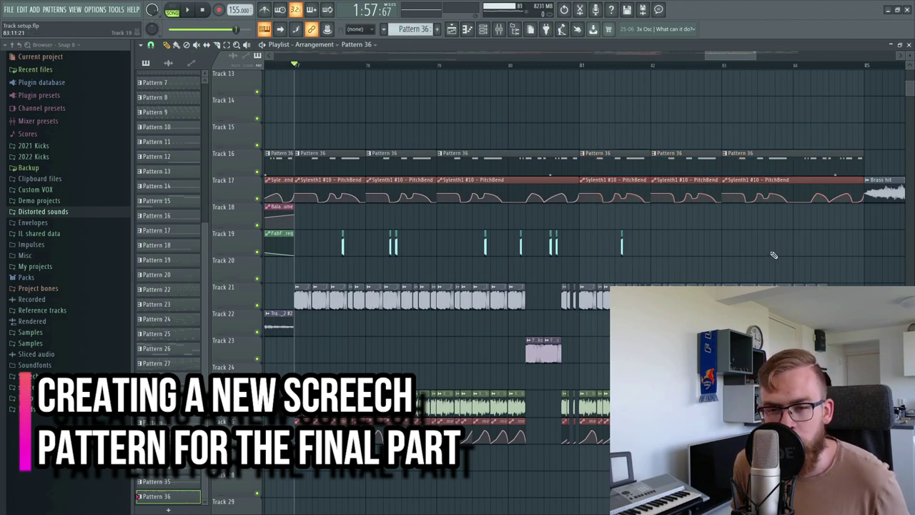
right_click(693, 159)
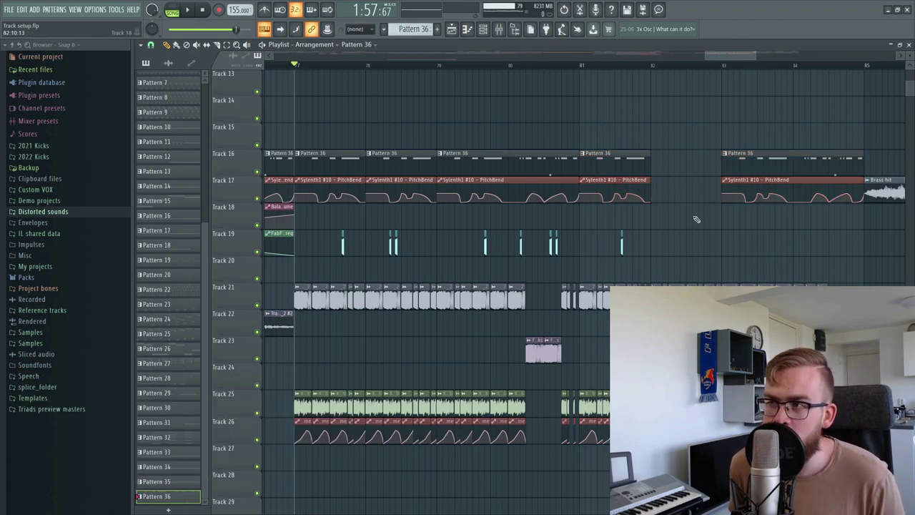
right_click(627, 166)
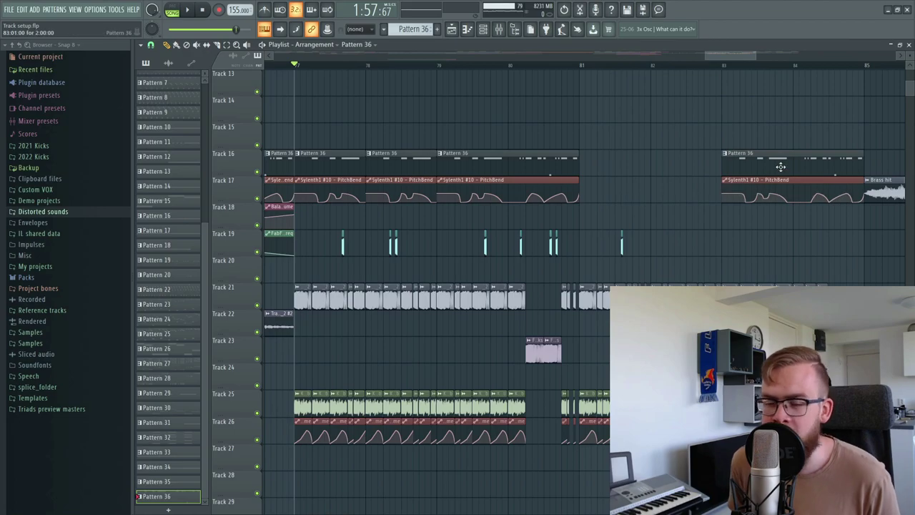
- Make the Pattern 36 clip at bar 83 on track 16 unique and look over its channels
click(726, 156)
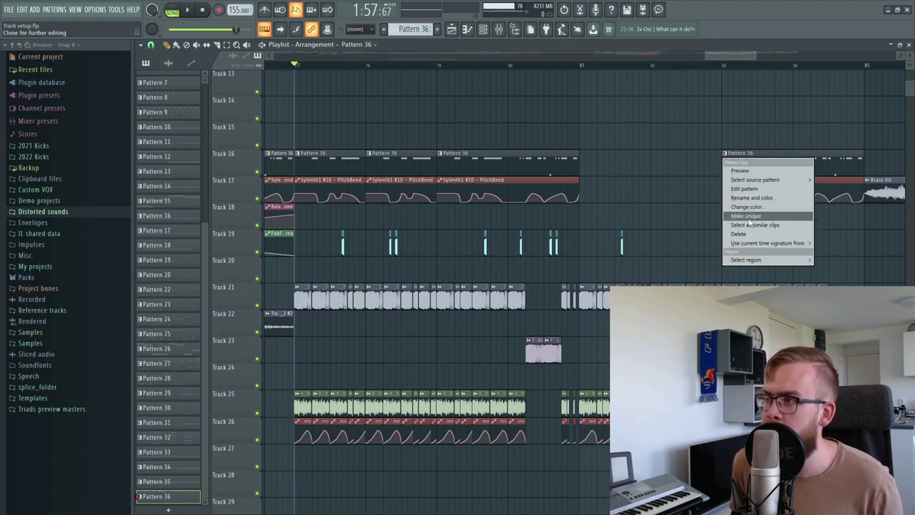
click(751, 221)
click(483, 28)
scroll(229, 491, down, 2)
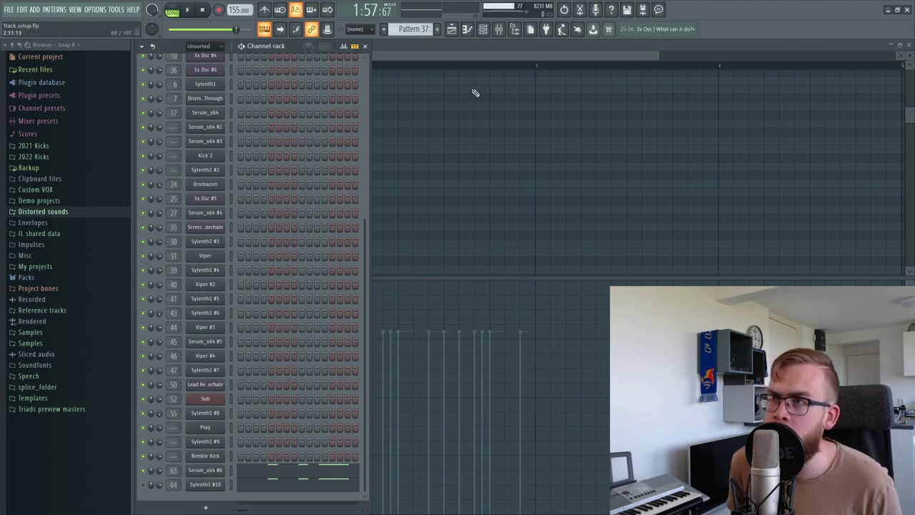
click(451, 30)
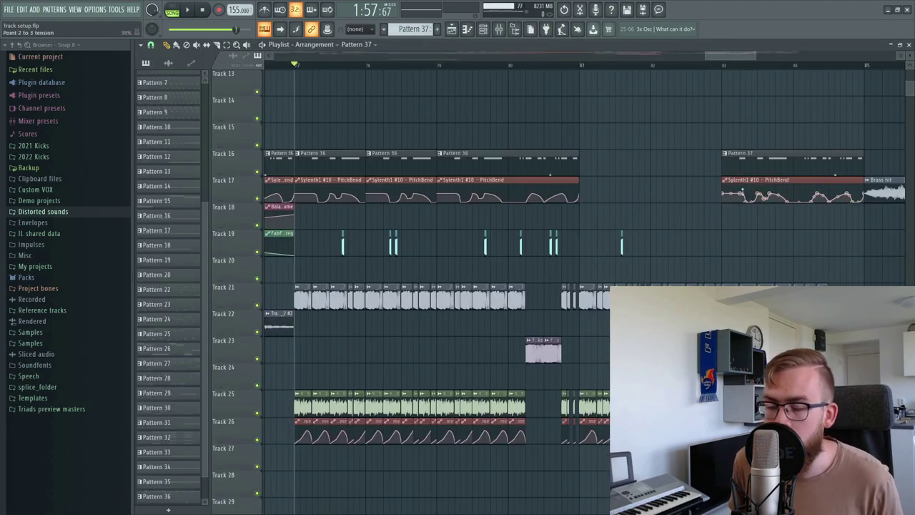
- Move all Serum_x64 #6 notes of Pattern 37 two bars later, with the control lane collapsed for more note space
double_click(762, 172)
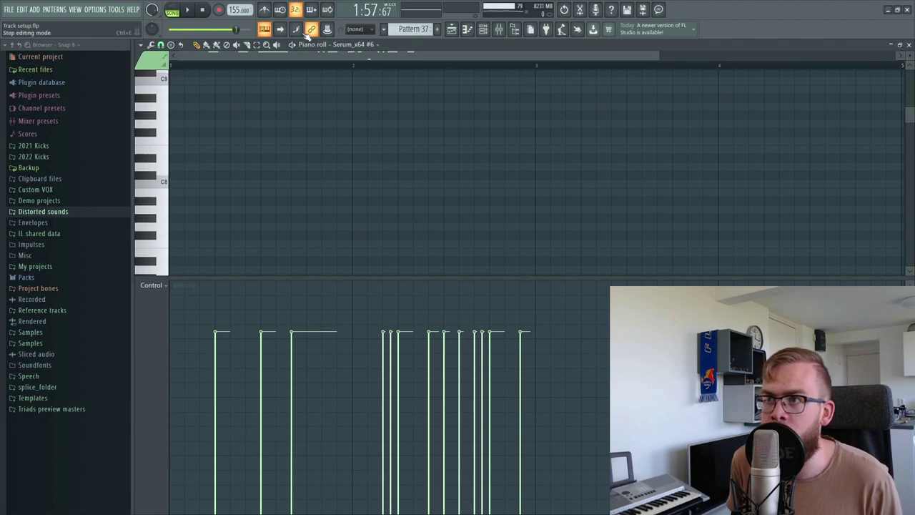
scroll(380, 72, down, 1)
scroll(437, 208, down, 2)
drag(437, 277, 429, 512)
key(ctrl+a)
drag(206, 254, 451, 253)
right_click(464, 214)
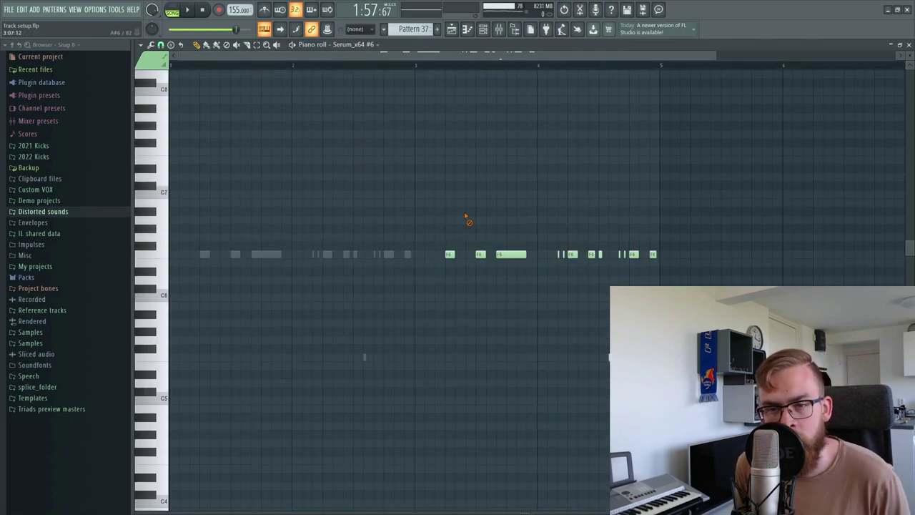
- Extend the Pattern 37 clip back to start at bar 81 and cut the Sylenth1 #10 notes from the pattern
click(451, 29)
drag(694, 165, 663, 167)
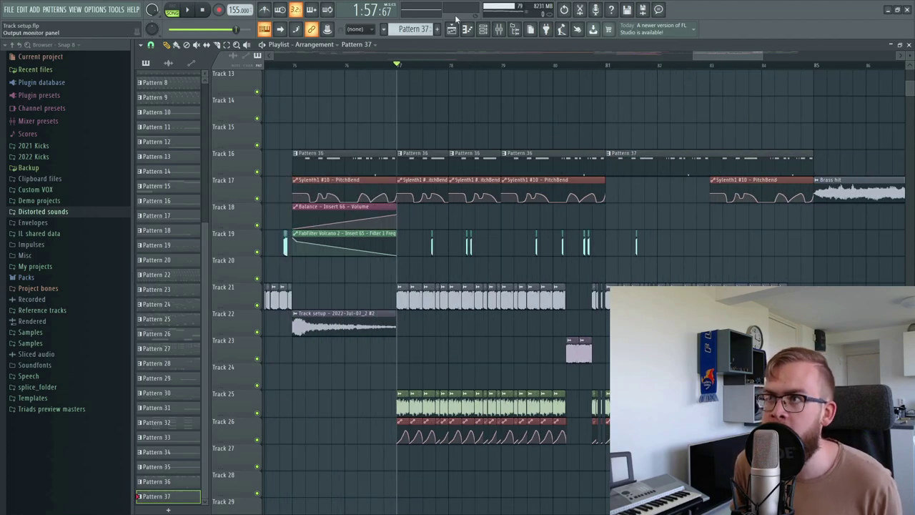
click(484, 29)
right_click(208, 485)
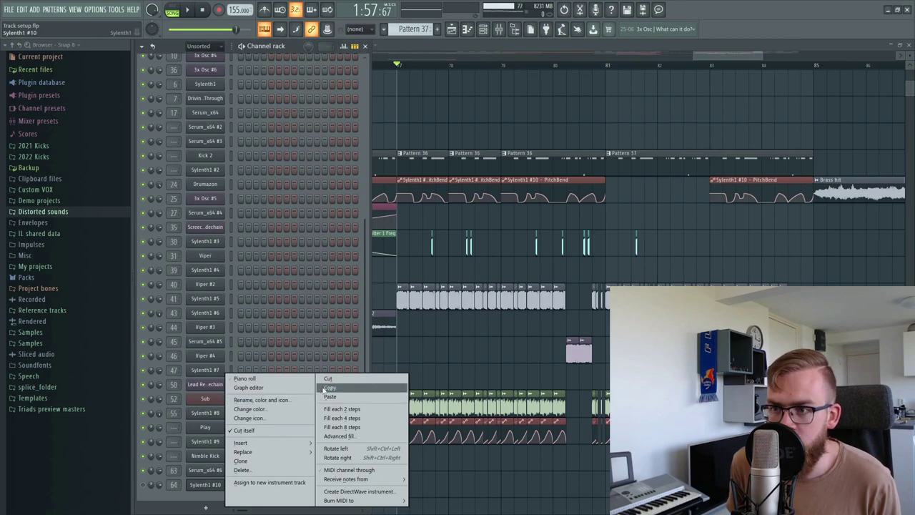
click(328, 379)
key(F6)
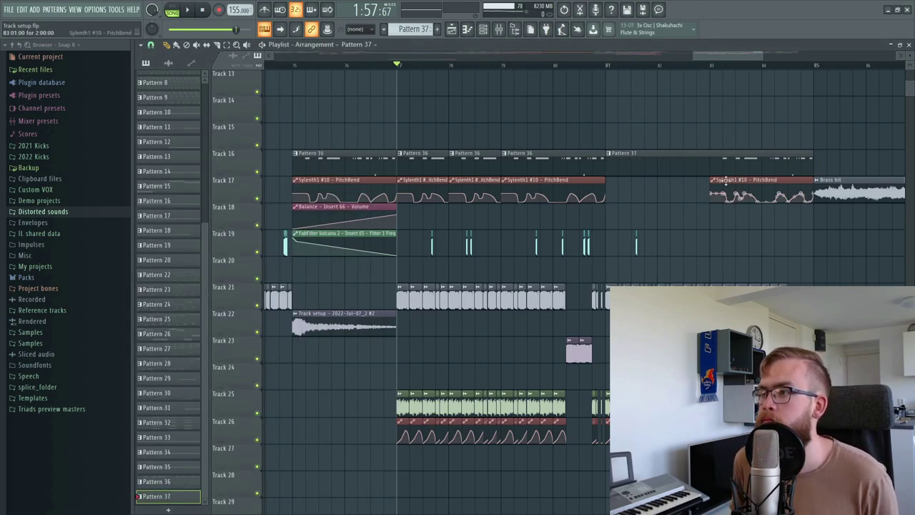
- Play the arrangement from about bar 80 into the start of Pattern 37
click(537, 56)
click(547, 64)
key(space)
scroll(686, 214, up, 5)
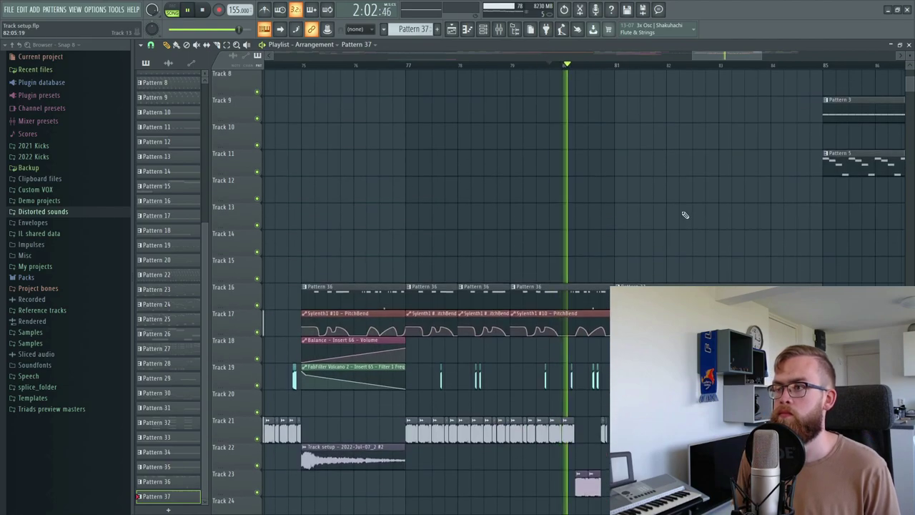
scroll(668, 227, down, 3)
- Open the Serum_x64 #6 notes of Pattern 37 and add two short F6 notes early in bar 1, checking by playback
double_click(649, 226)
key(space)
ctrl+scroll(189, 91, up, 3)
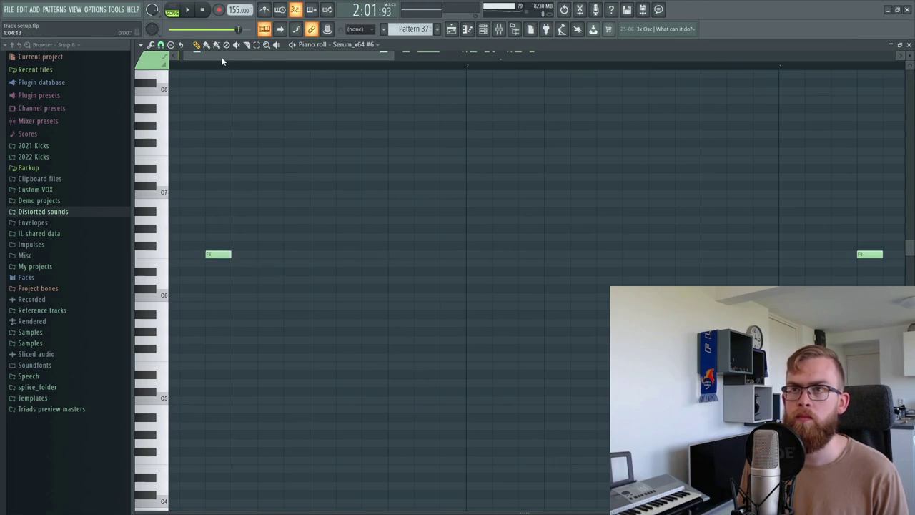
drag(223, 59, 216, 59)
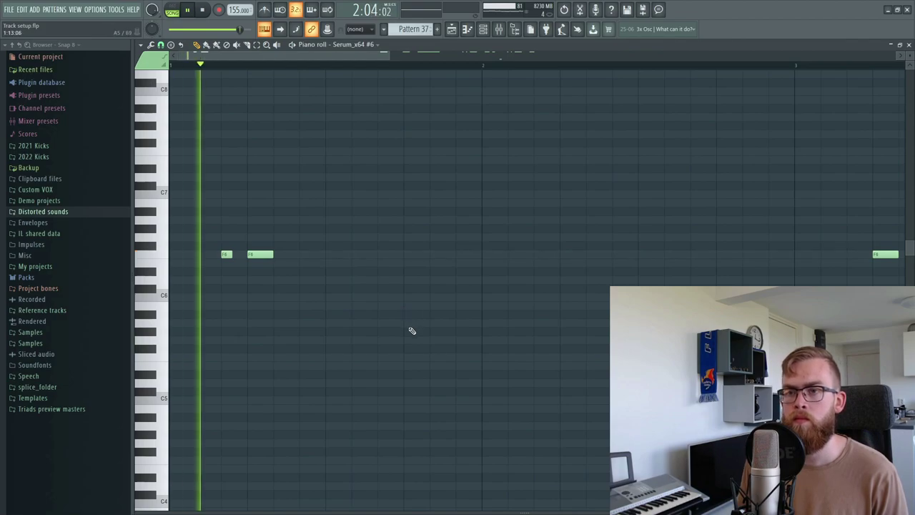
key(space)
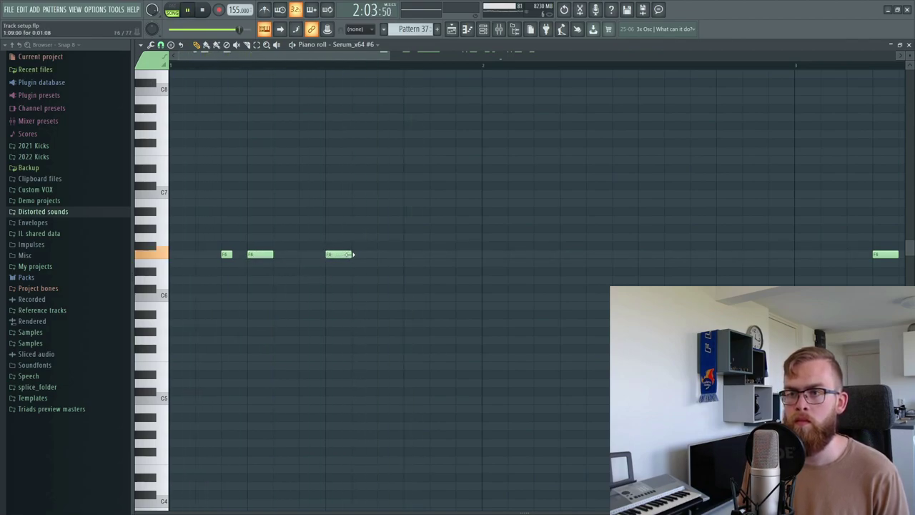
- Lengthen the third F6 note in bar 1 and add a longer F6 note reaching the start of bar 2
drag(351, 255, 377, 254)
key(space)
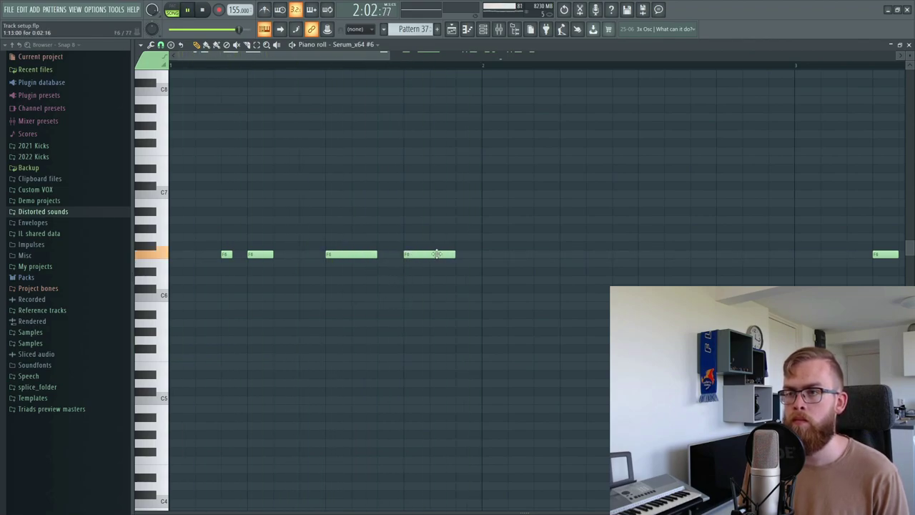
drag(480, 255, 482, 254)
key(space)
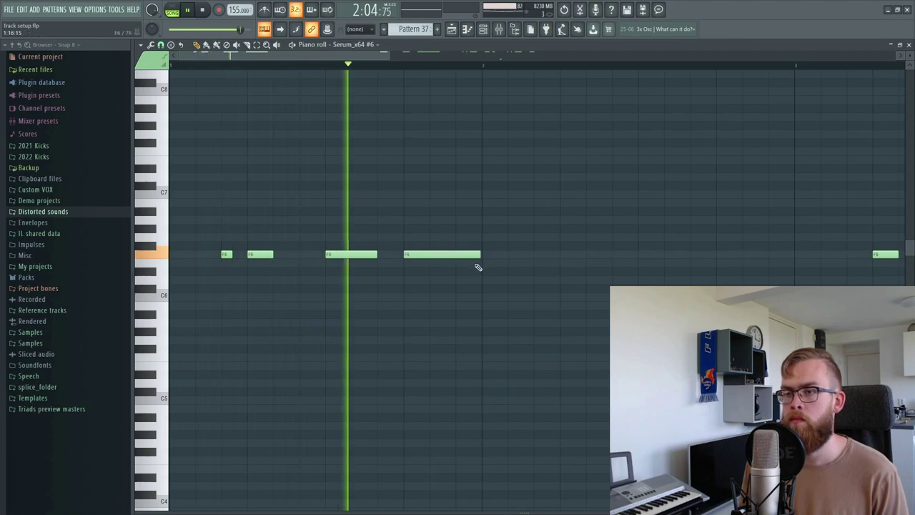
key(space)
- Copy the four F6 notes of bar 1 into bar 2 and play the result
drag(503, 299, 564, 253)
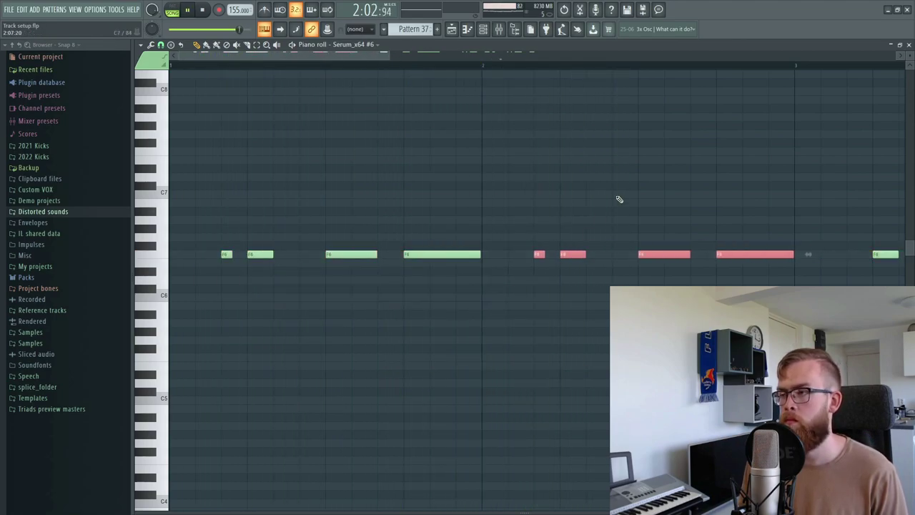
click(635, 275)
key(space)
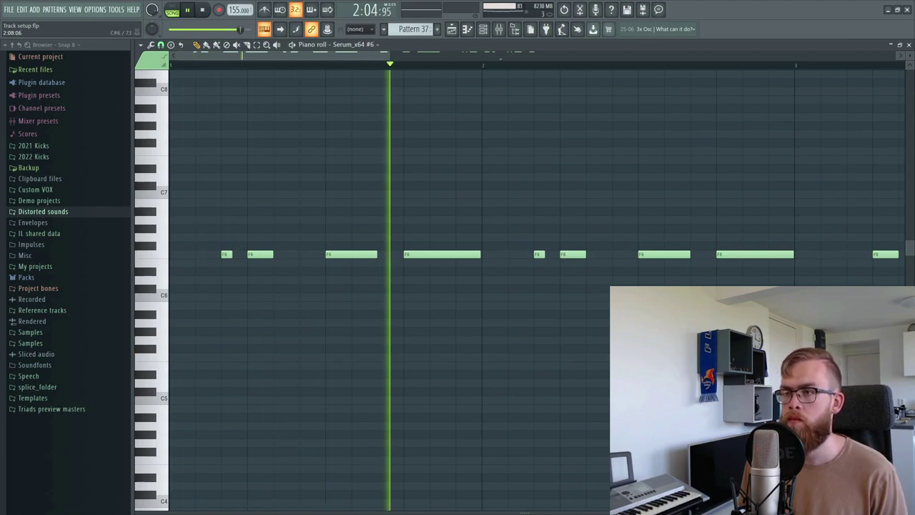
key(space)
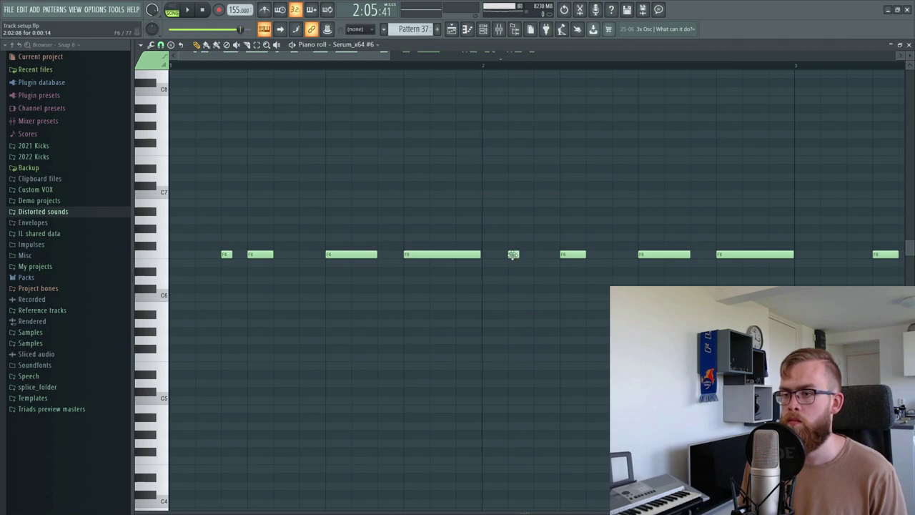
- Add a short F5 note just before the first F6 note of bar 2 and play it back
key(space)
drag(531, 256, 536, 250)
key(space)
key(space)
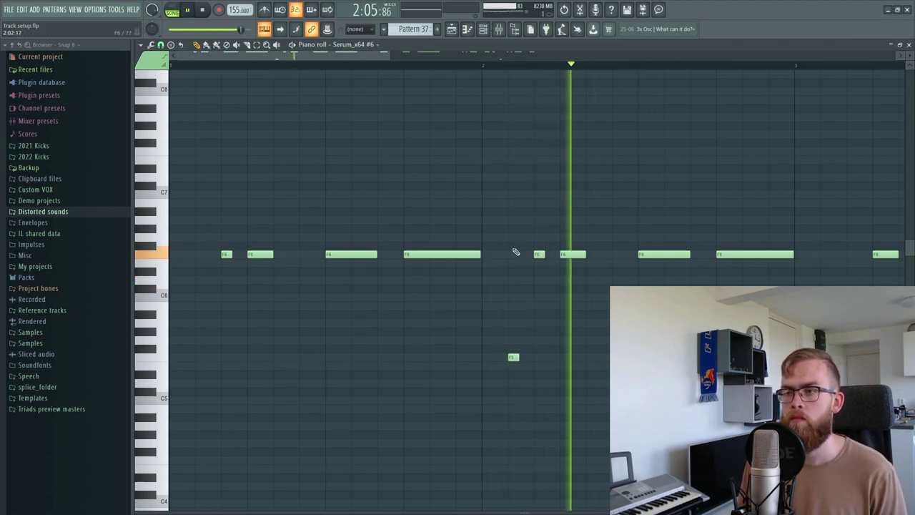
key(space)
key(space)
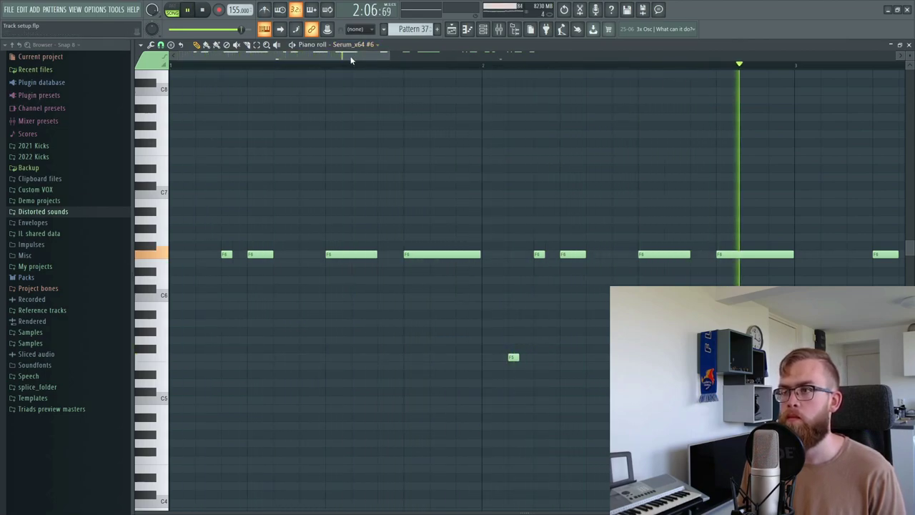
- Add a short F6 note between the second and third main notes of bar 2 and play it
drag(350, 57, 401, 57)
key(space)
click(441, 256)
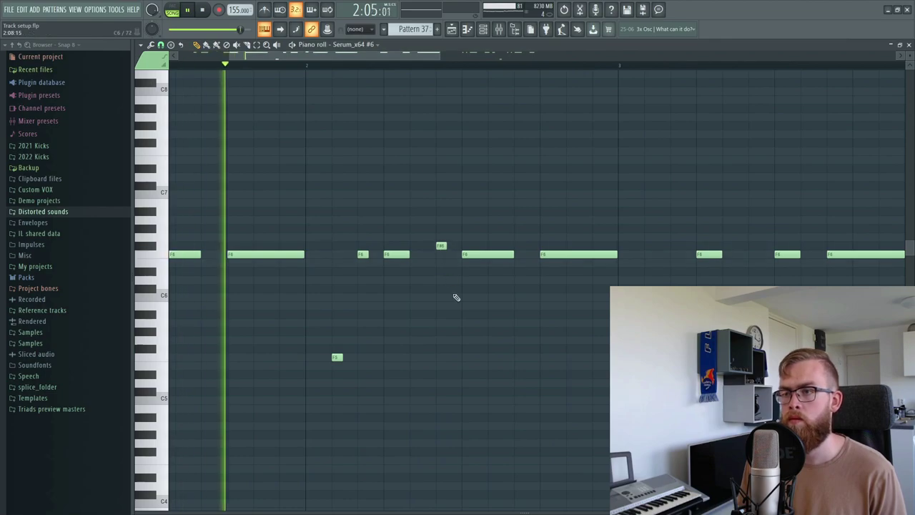
key(space)
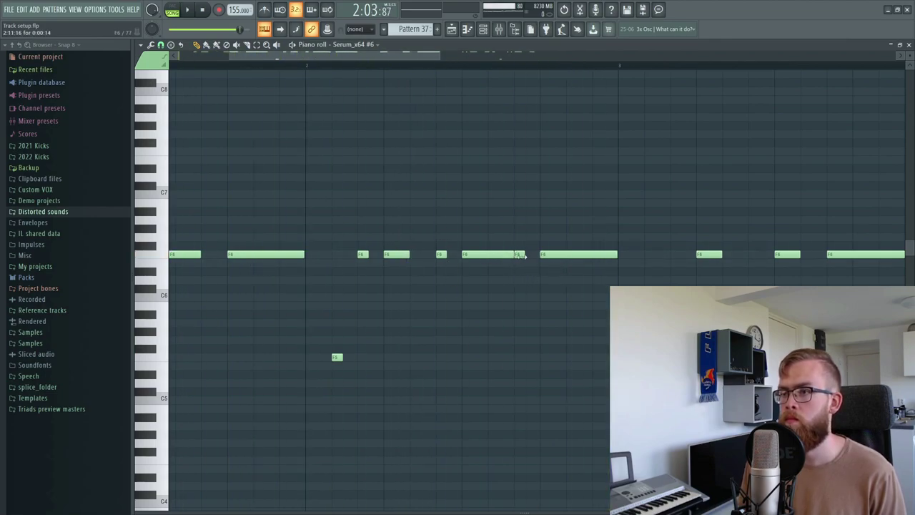
- Set the snap to 1/3 step, shorten the second-last long F6 note of bar 2, and insert two very short F6 notes after it
click(162, 45)
click(177, 153)
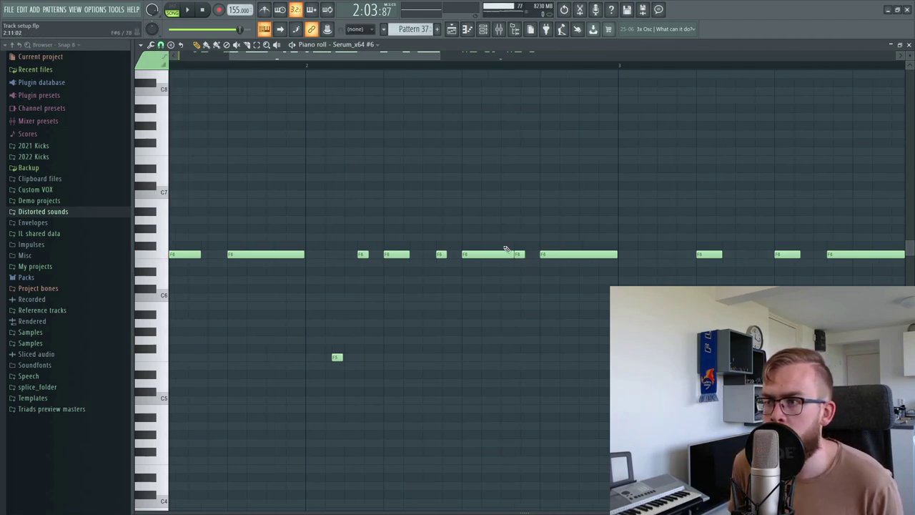
click(169, 44)
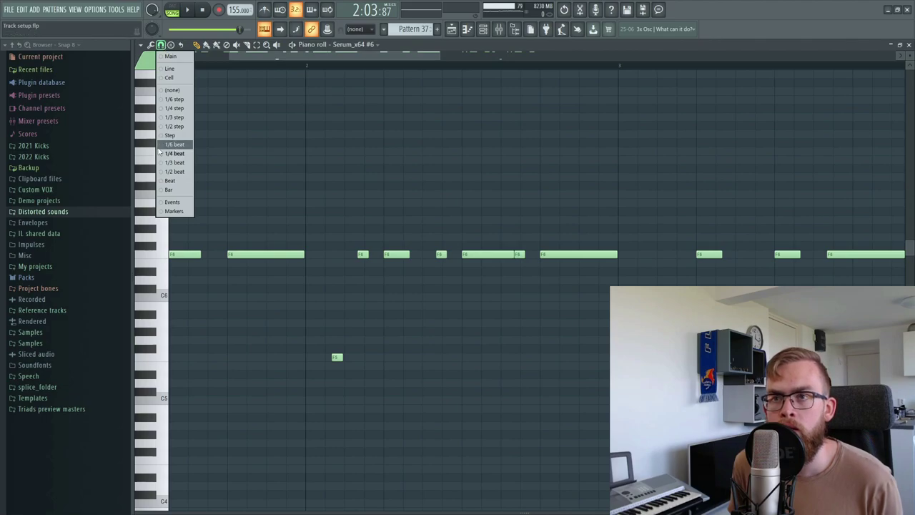
click(179, 119)
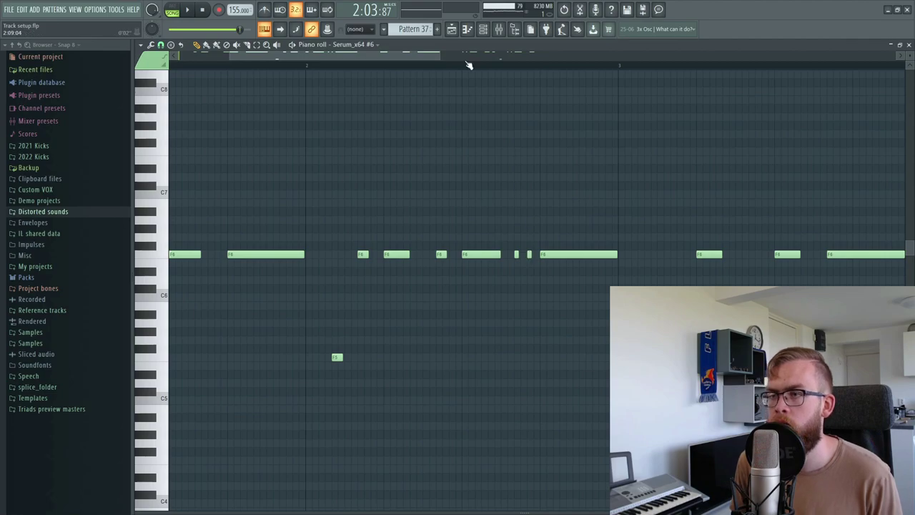
scroll(469, 67, down, 3)
key(space)
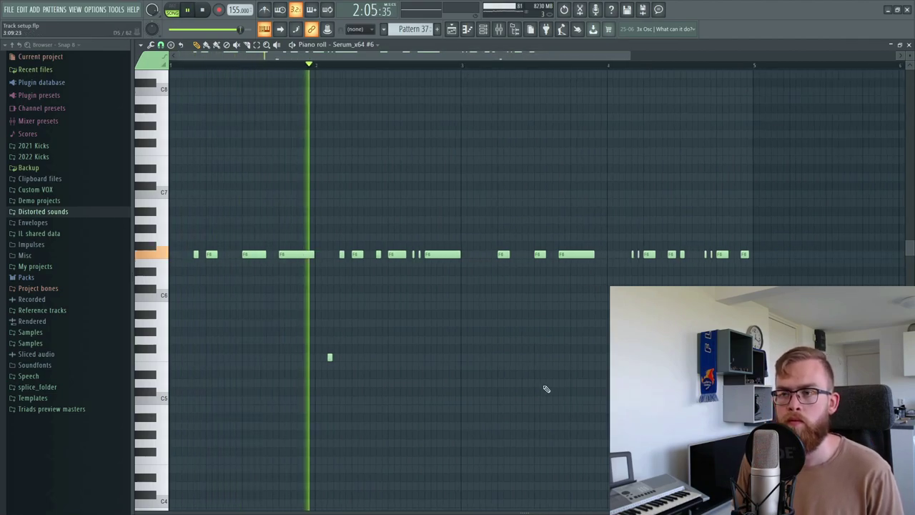
key(space)
- Set the snap to 1/4 beat and add a short F6 note just before the first note of bar 3
click(160, 45)
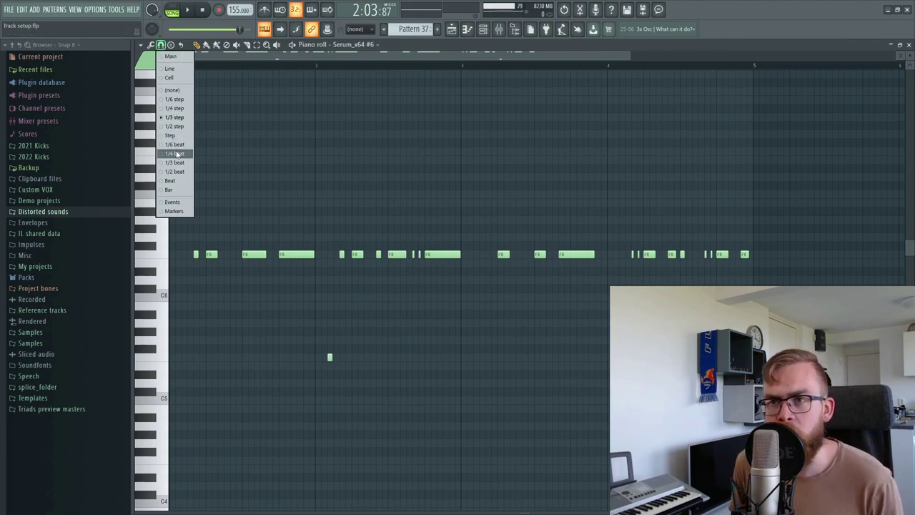
click(176, 155)
key(space)
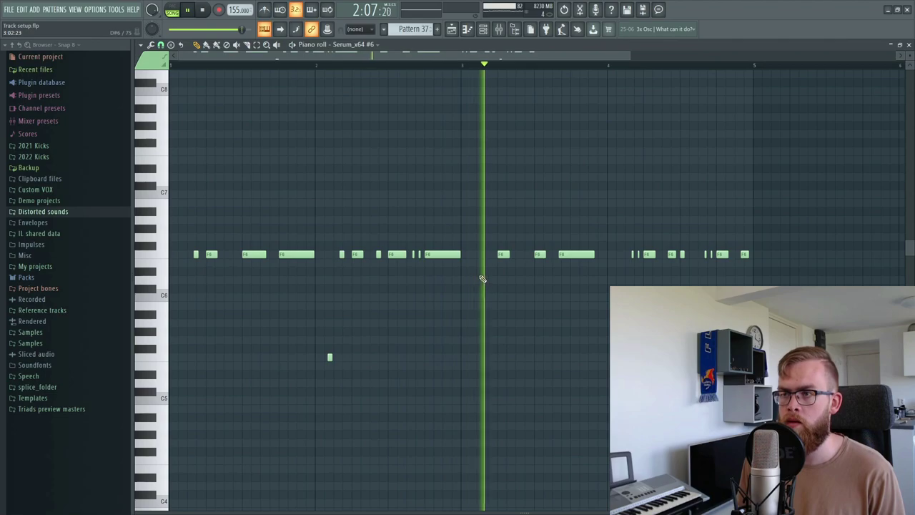
key(space)
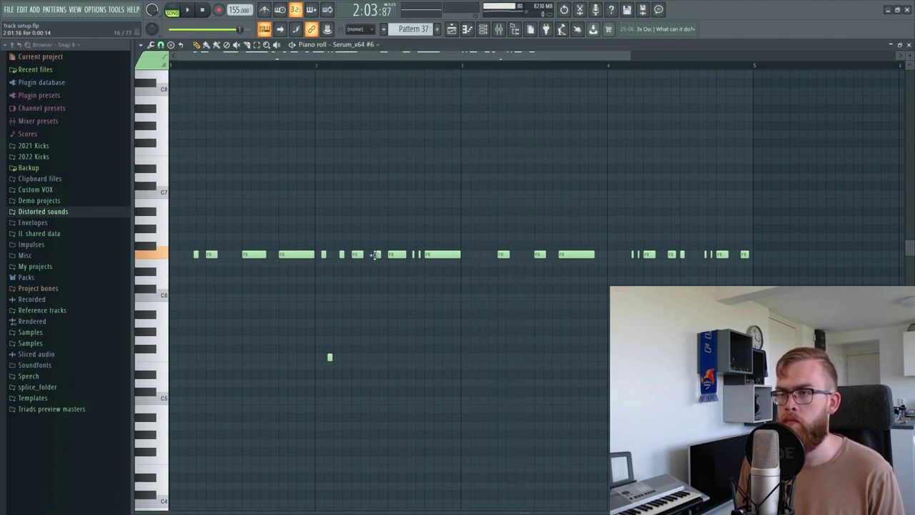
key(space)
- Set the snap to 1/3 beat and play the pattern around bar 3
click(160, 44)
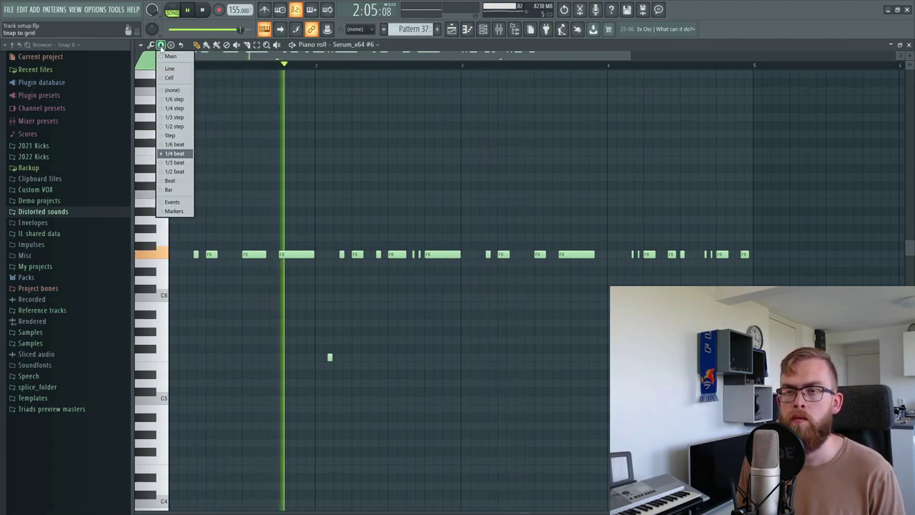
click(173, 163)
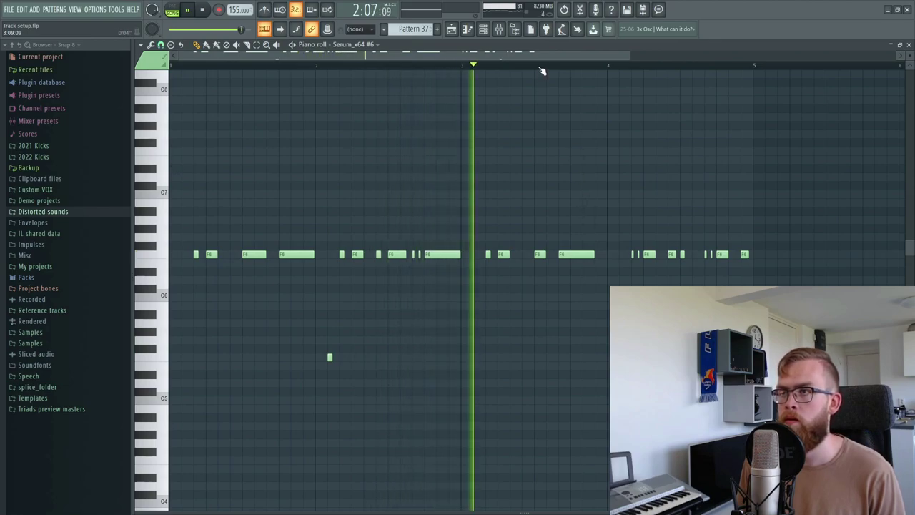
scroll(541, 67, up, 2)
key(space)
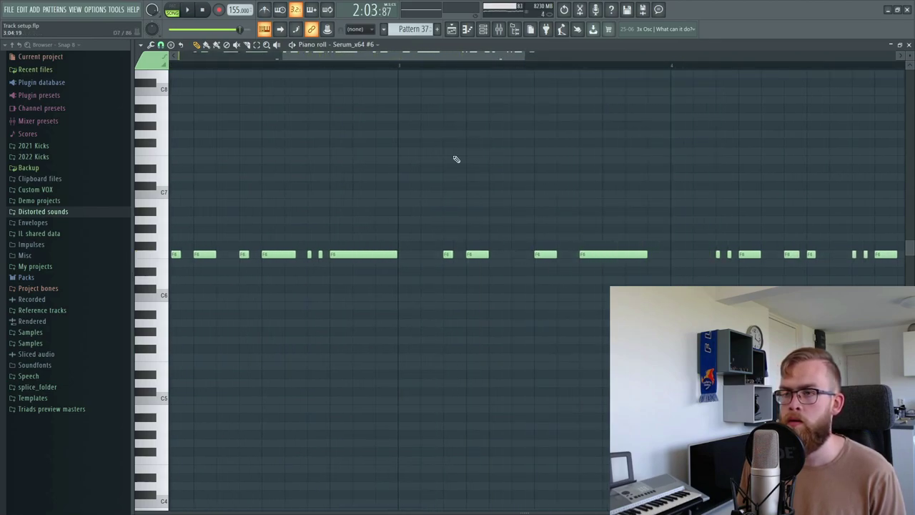
click(403, 67)
key(space)
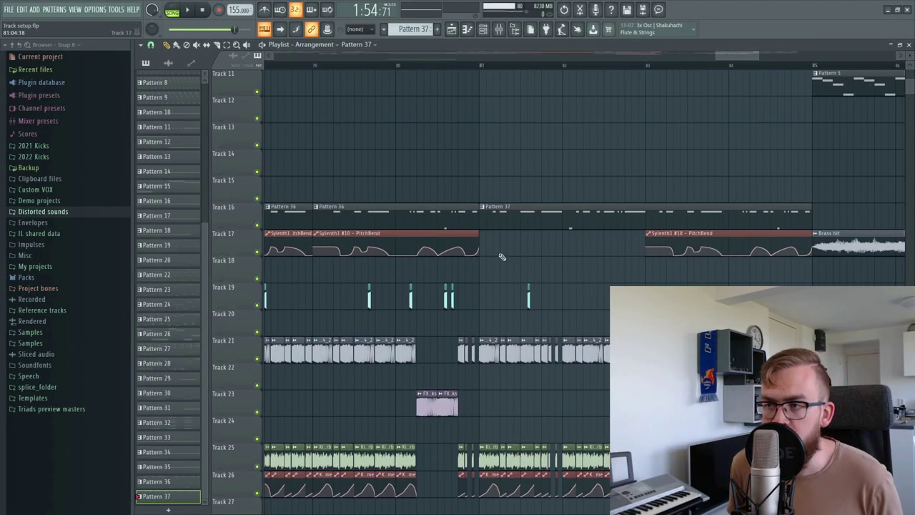
- Check the channels used by the Pattern 37 clip and review the arrangement around bars 74 to 92
drag(502, 257, 643, 205)
click(482, 28)
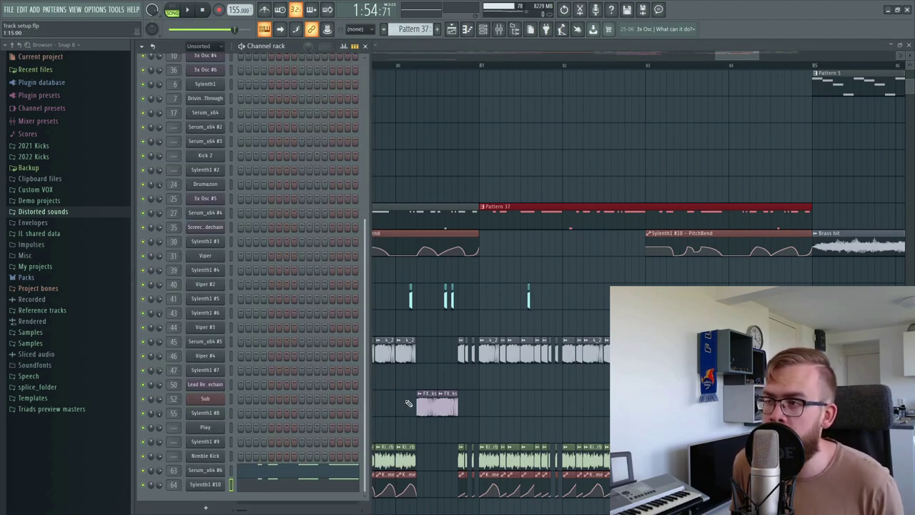
click(597, 307)
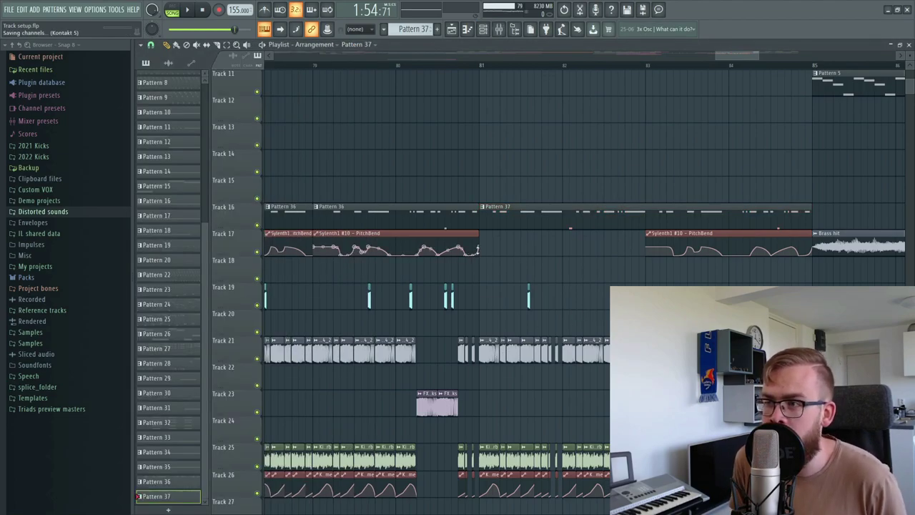
scroll(538, 71, down, 3)
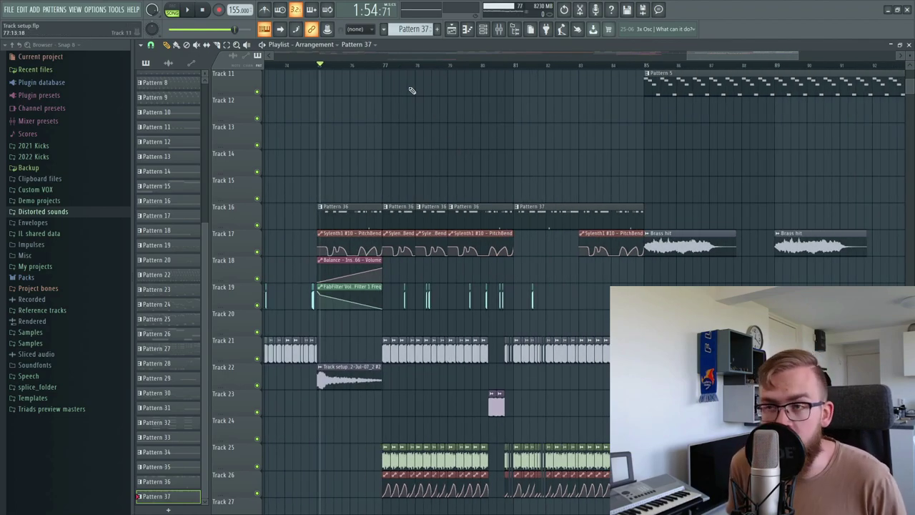
- Copy the Sylenth1 #10 pitch bend clip from bars 79–80 to bar 81 on Track 17 and make the copy unique
key(space)
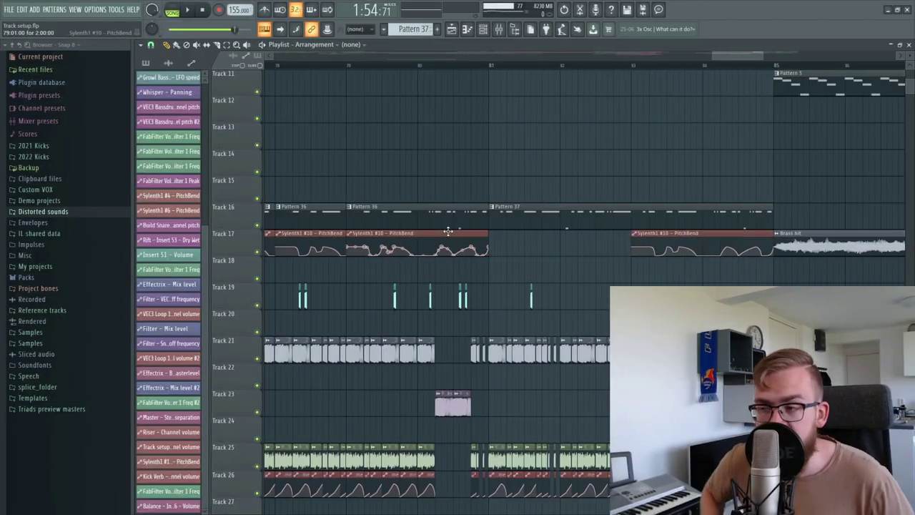
drag(448, 231, 590, 236)
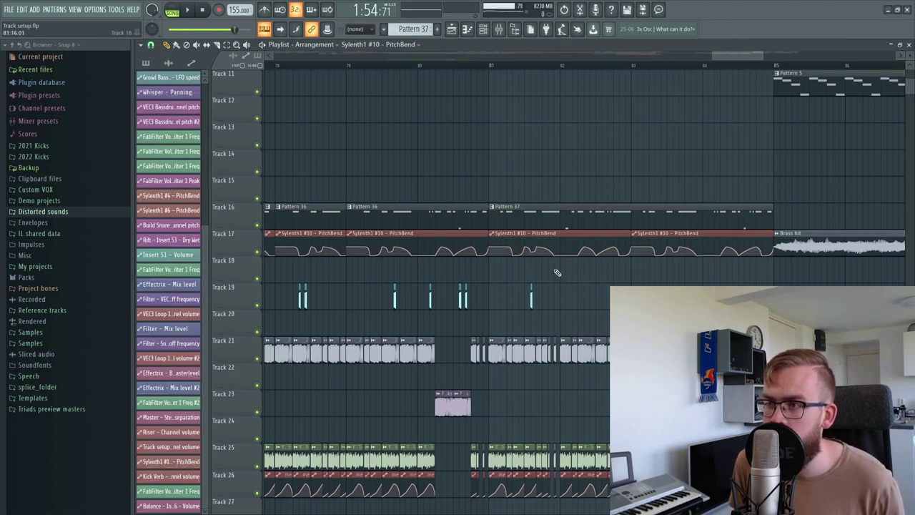
click(491, 234)
click(516, 315)
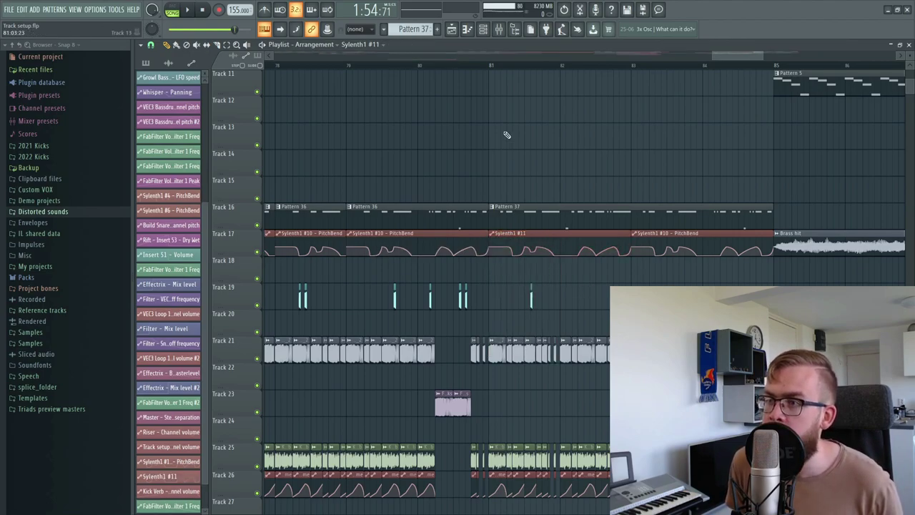
- Play the arrangement from bar 81 to check the copied pitch bend against the new melody
scroll(523, 74, up, 5)
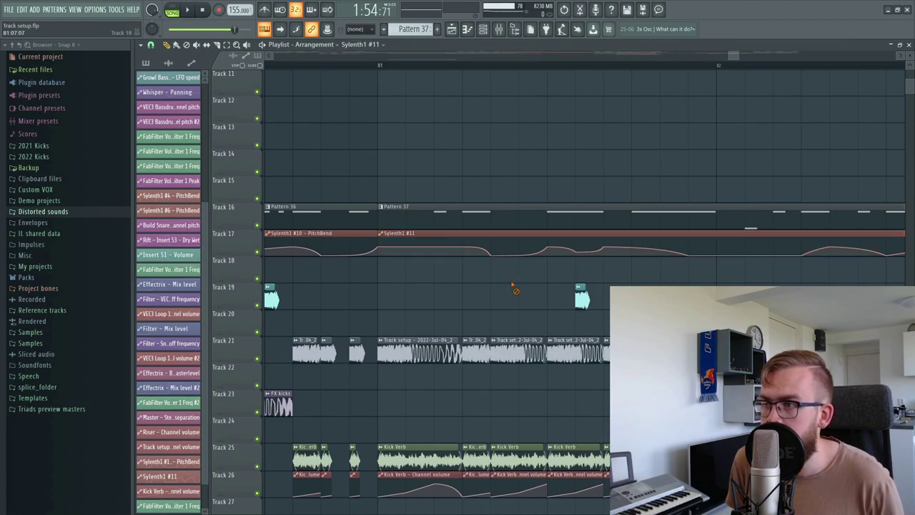
click(381, 67)
key(space)
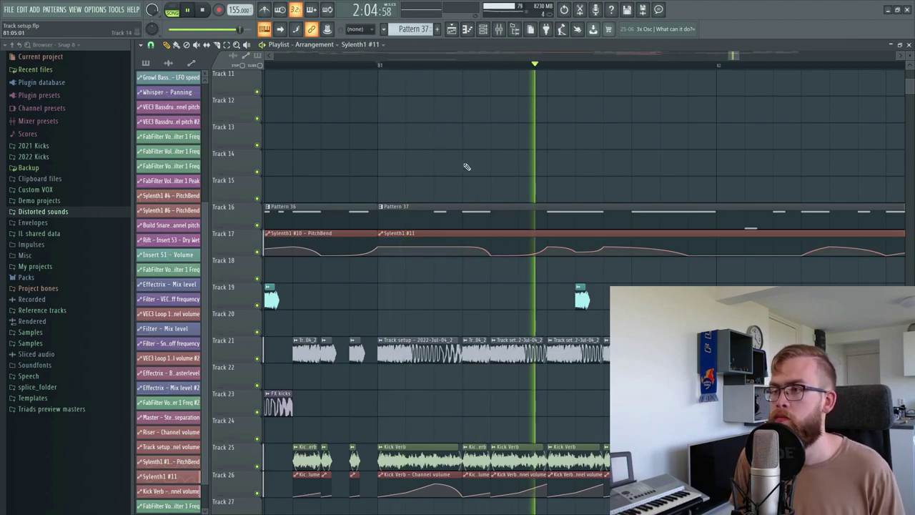
key(space)
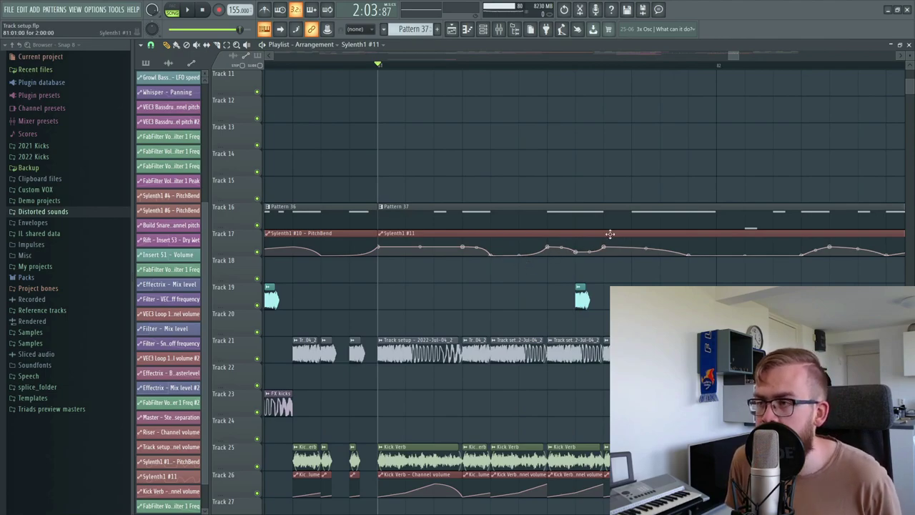
- Reshape the Sylenth1 #11 curve in bar 81 by deleting the 81:10 point, keeping a dip at 81:11:16, and adding a 50% point at 81:13
right_click(605, 249)
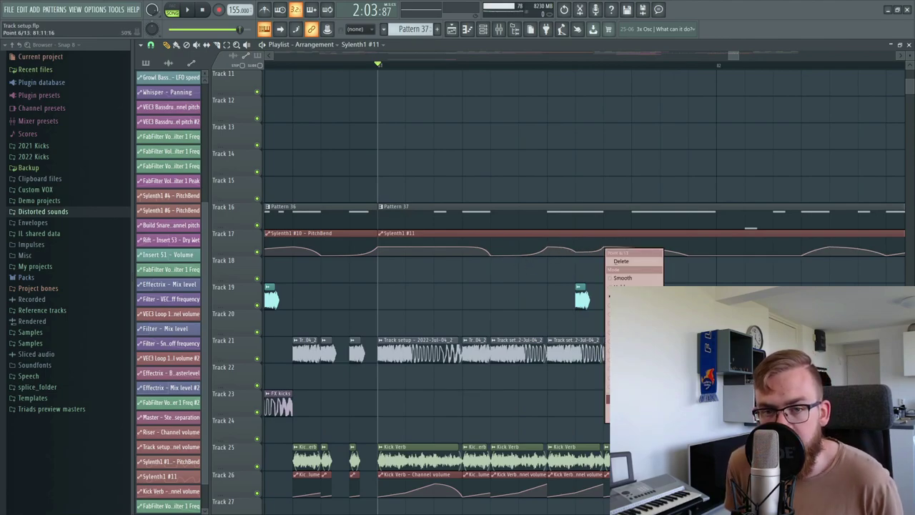
click(637, 399)
right_click(577, 254)
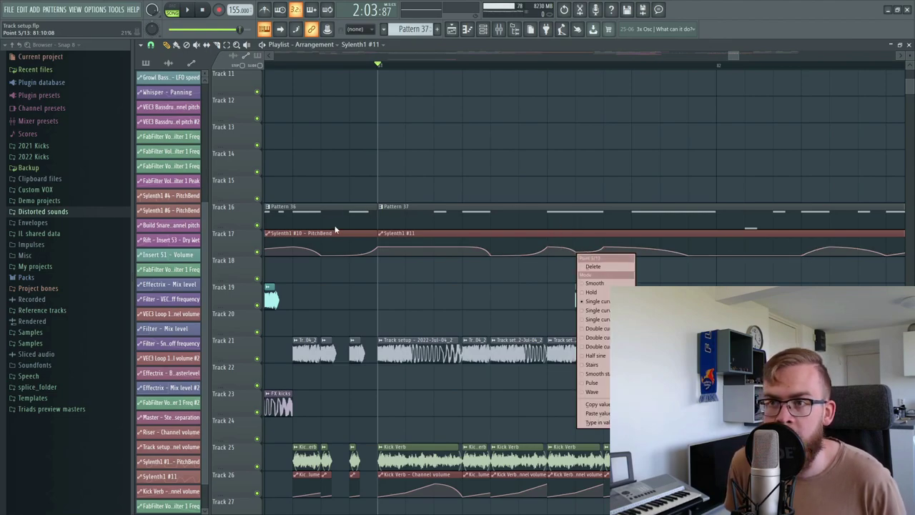
click(606, 266)
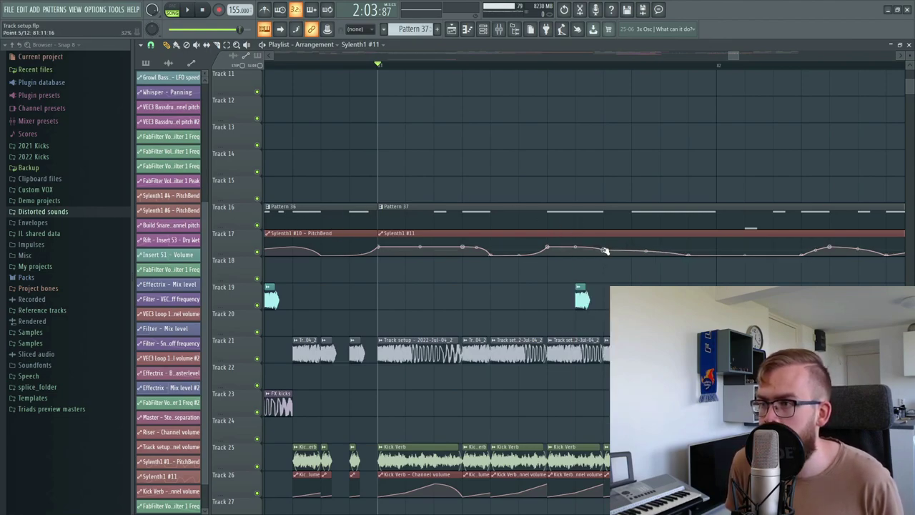
right_click(634, 244)
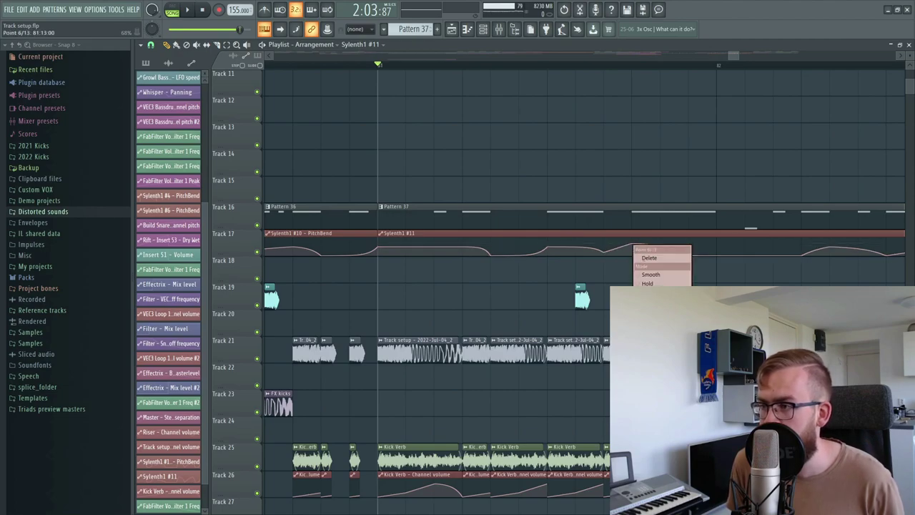
click(665, 278)
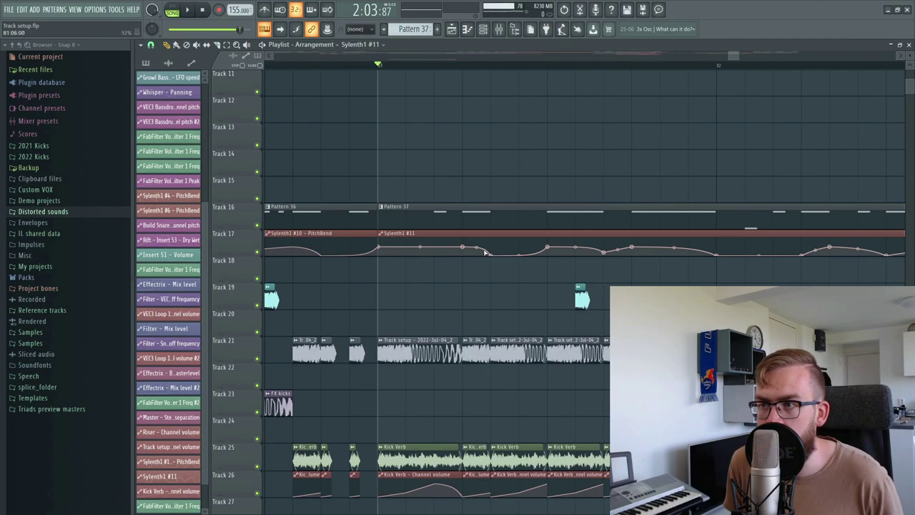
- Raise the Sylenth1 #11 curve point near 81:06 slightly above zero while auditioning bar 81
key(space)
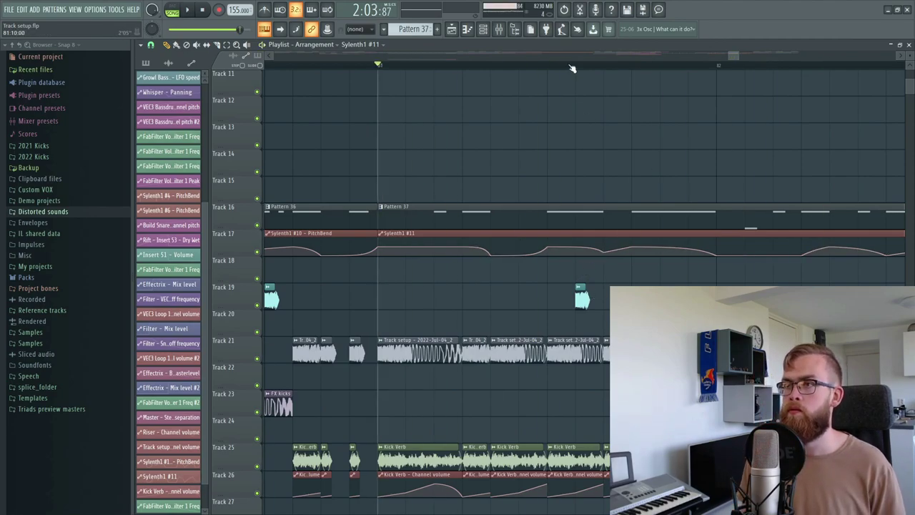
scroll(572, 67, down, 2)
key(space)
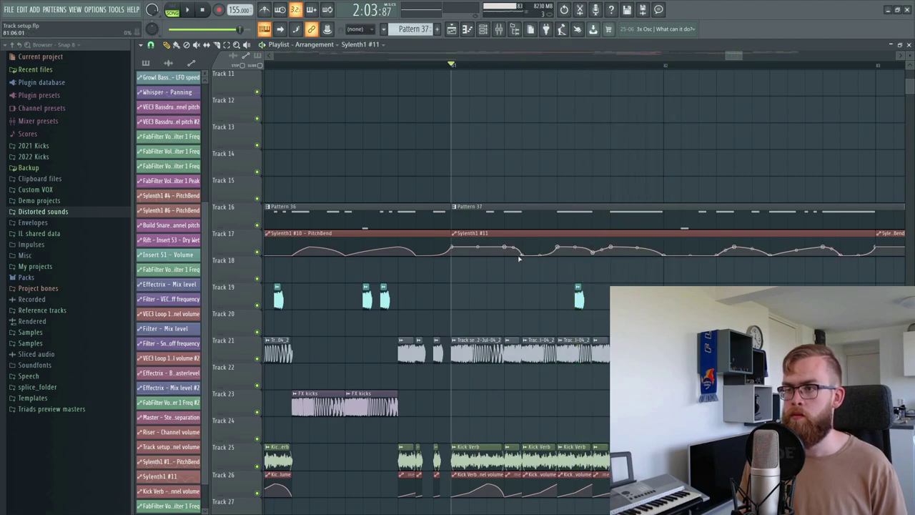
key(space)
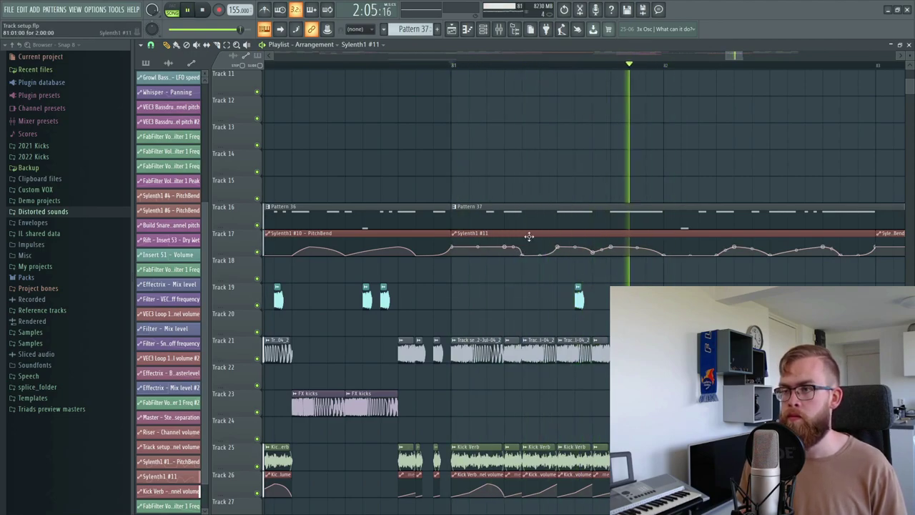
key(space)
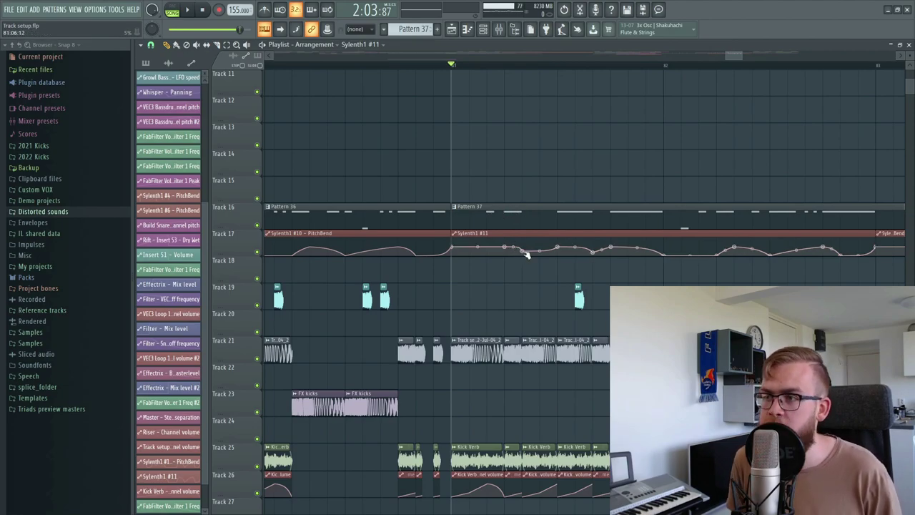
key(space)
key(space)
- Reshape the first half of bar 82 in the Sylenth1 #11 curve with a dip before a 50% point at 82:09
drag(734, 55, 737, 55)
click(551, 65)
key(space)
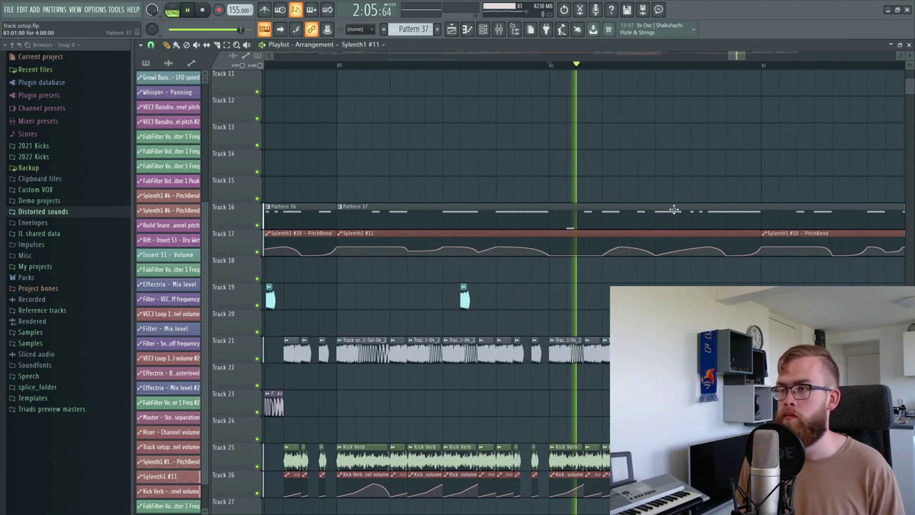
key(space)
key(space)
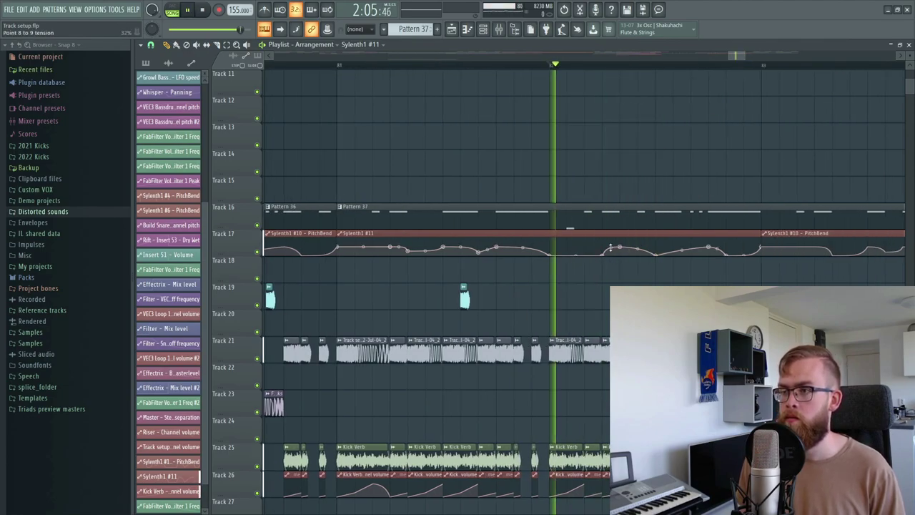
key(space)
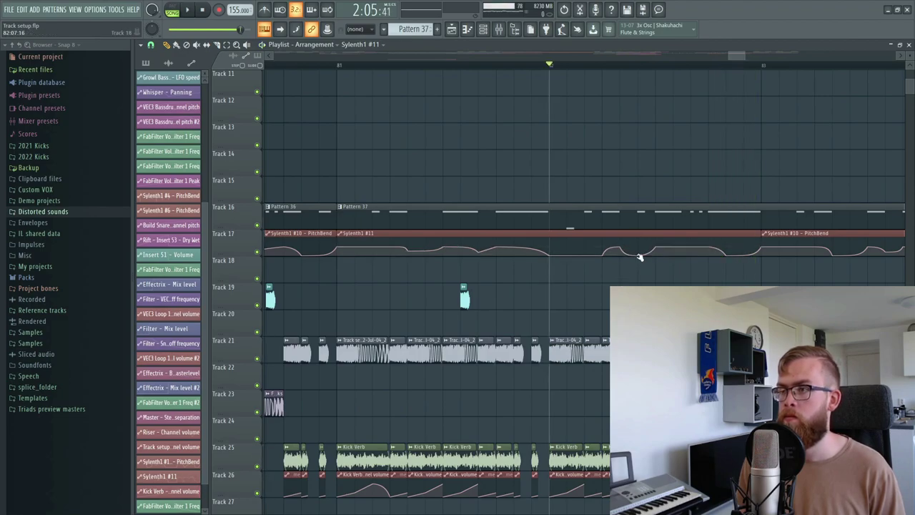
right_click(651, 250)
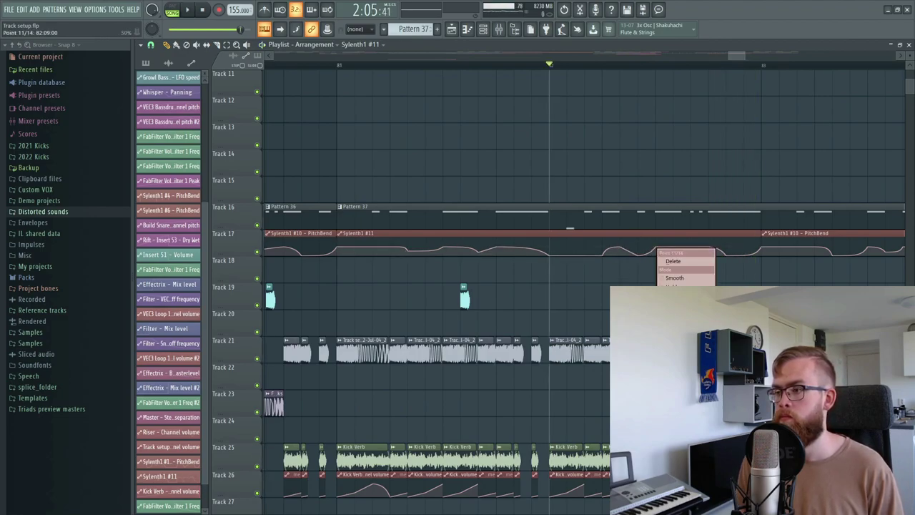
key(Escape)
key(space)
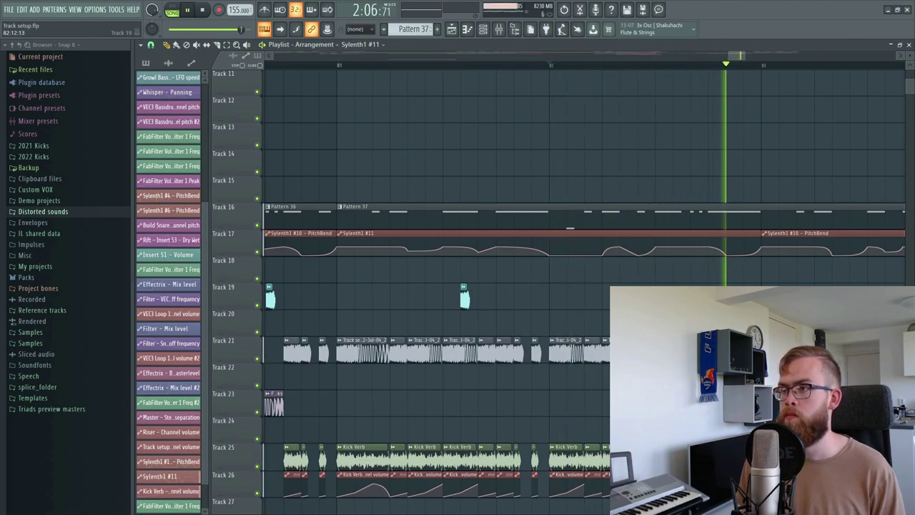
- Delete the low curve point near the end of bar 82 and add a dip at 82:11:16
key(space)
right_click(729, 255)
click(760, 273)
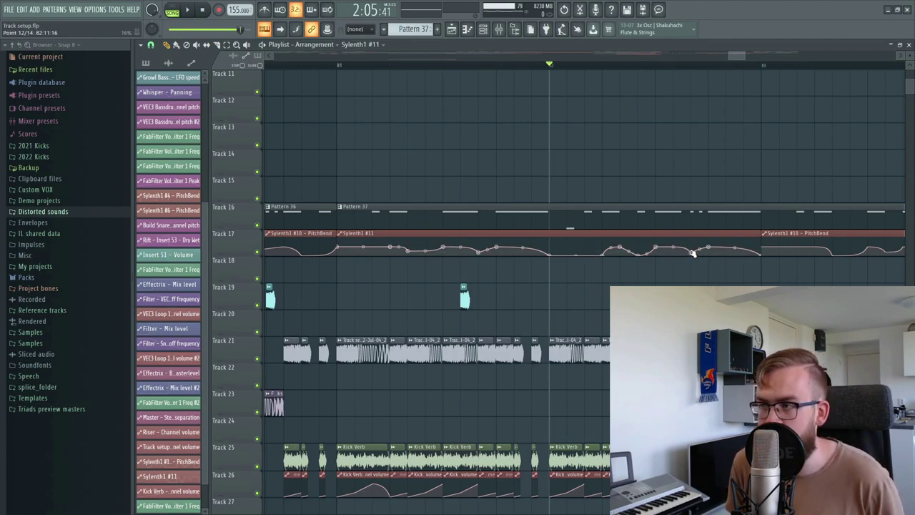
- Play the arrangement from bar 81 into bar 84 to check the reshaped pitch bend
scroll(702, 56, down, 2)
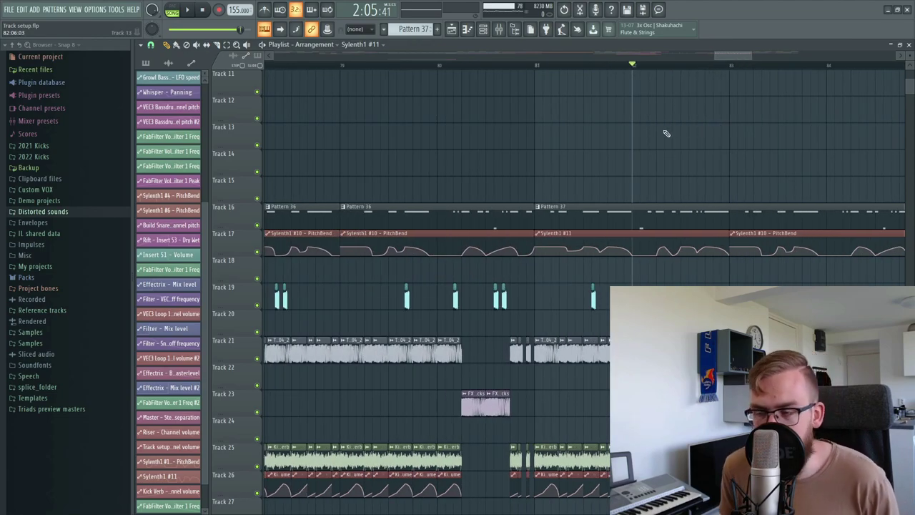
click(536, 65)
key(space)
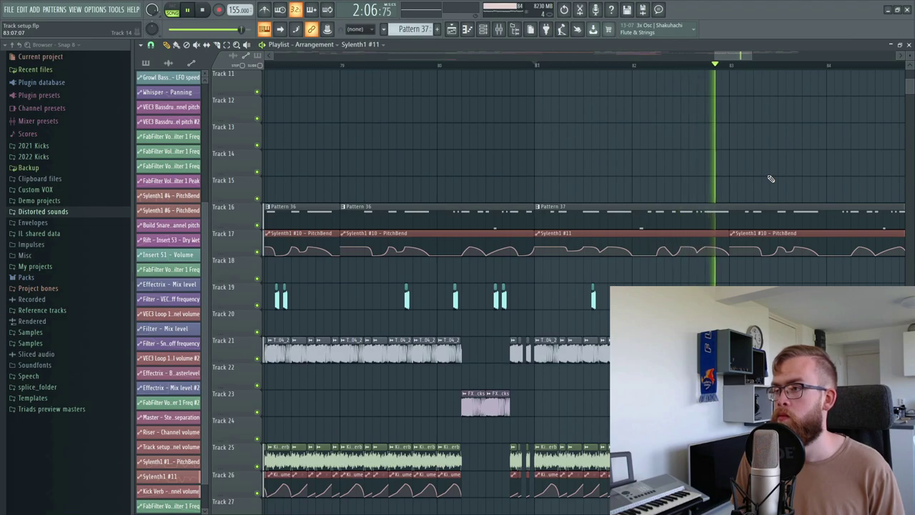
drag(731, 55, 742, 56)
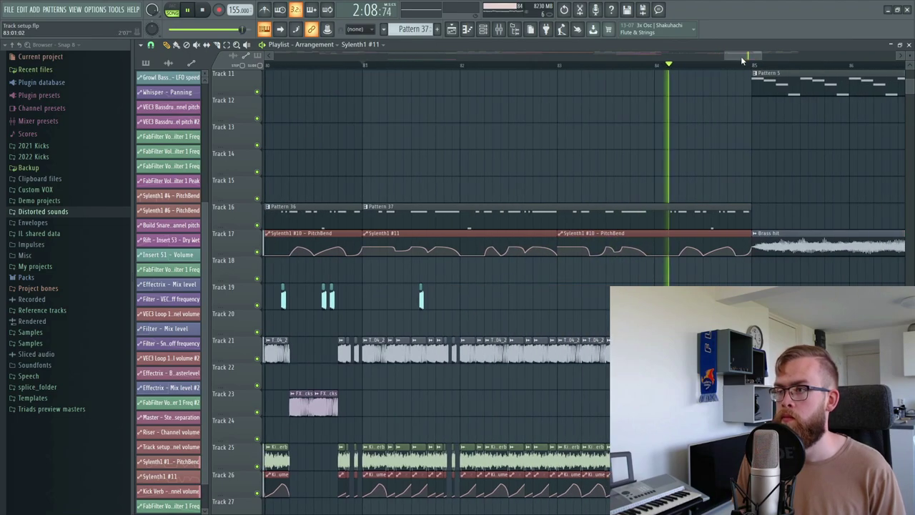
key(space)
- Play the arrangement repeatedly from bar 83 to check the screech melody there
click(560, 65)
key(space)
scroll(592, 79, up, 2)
key(space)
key(space)
key(space)
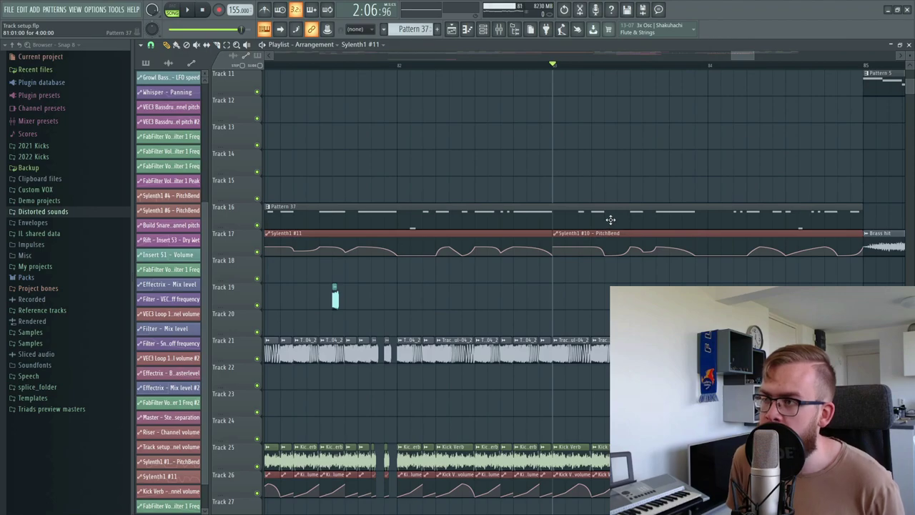
- In bar 3 of Pattern 37, insert two very short F6 notes ahead of the third F6 note and shift that note slightly right
double_click(606, 217)
scroll(359, 70, down, 2)
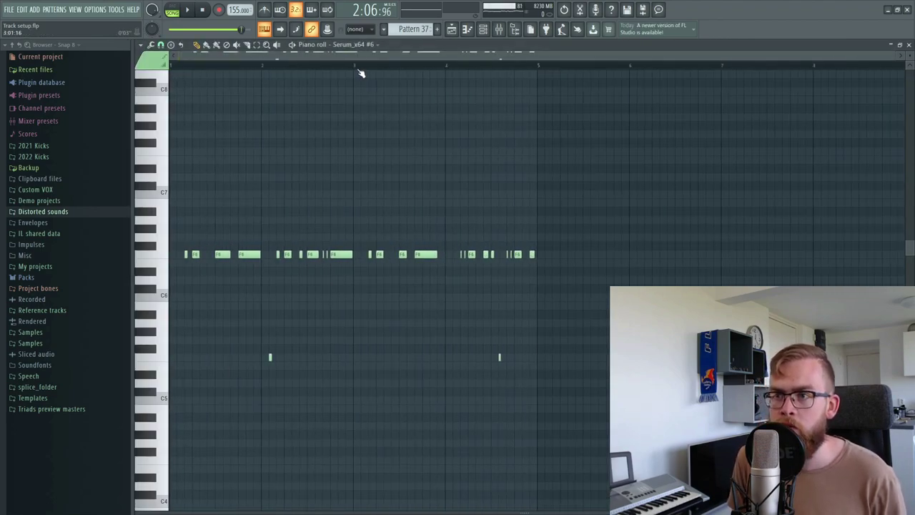
scroll(389, 66, up, 3)
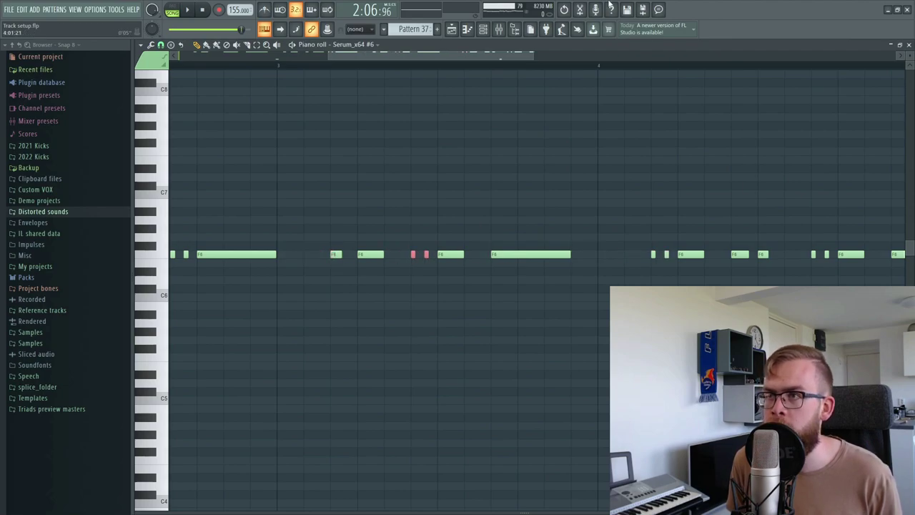
click(457, 256)
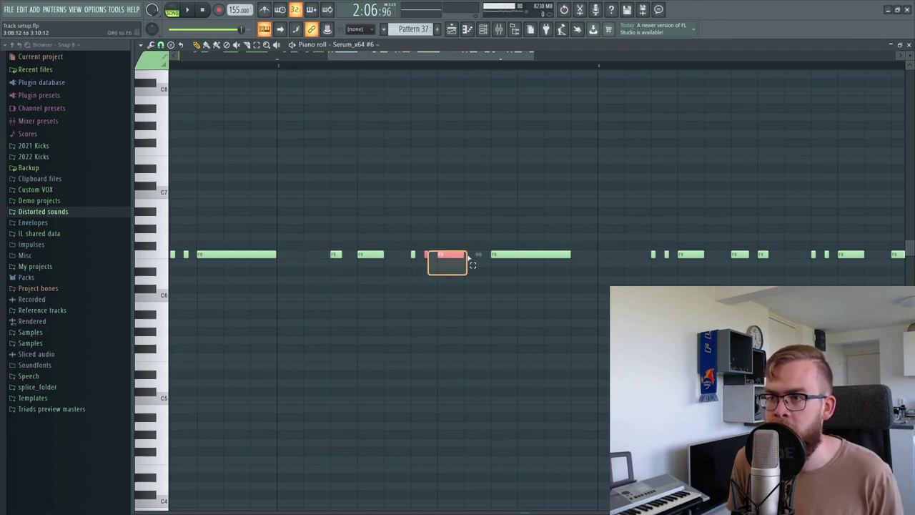
- Copy the Serum_x64 #6 notes of Pattern 37 and paste them into the Sylenth1 #10 channel
click(483, 30)
right_click(207, 398)
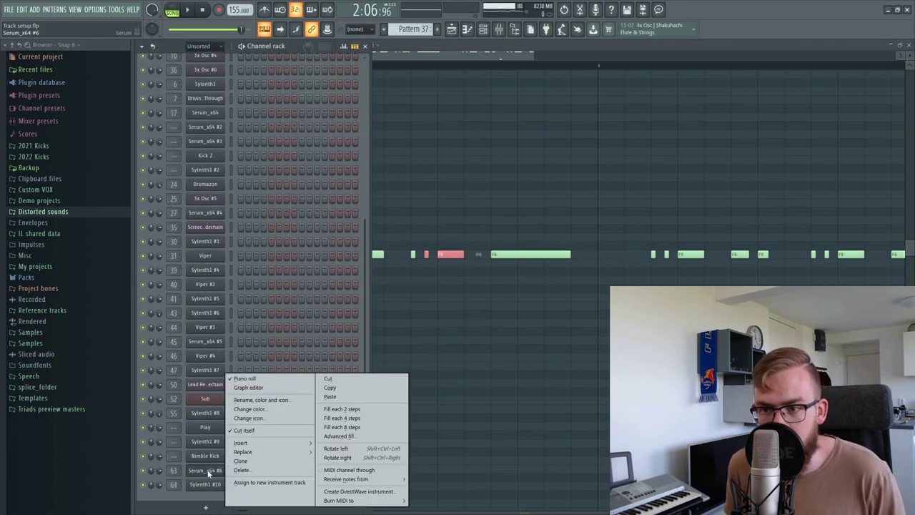
click(336, 389)
right_click(200, 485)
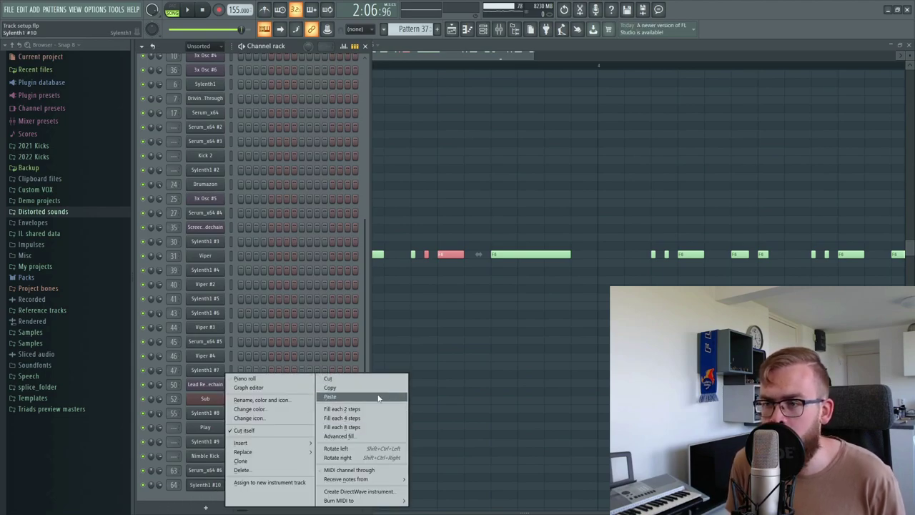
click(378, 397)
- Return to the playlist and play the arrangement from bar 81 with the updated Pattern 37
click(451, 29)
drag(467, 56, 427, 75)
click(427, 65)
key(space)
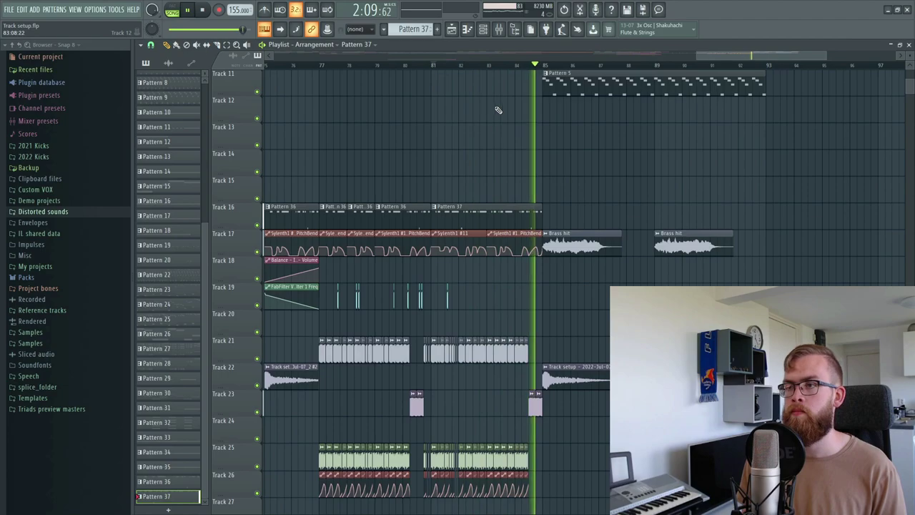
key(space)
- Make the Sylenth1 #10 pitch bend clip at bar 83 on Track 17 unique
scroll(500, 67, up, 4)
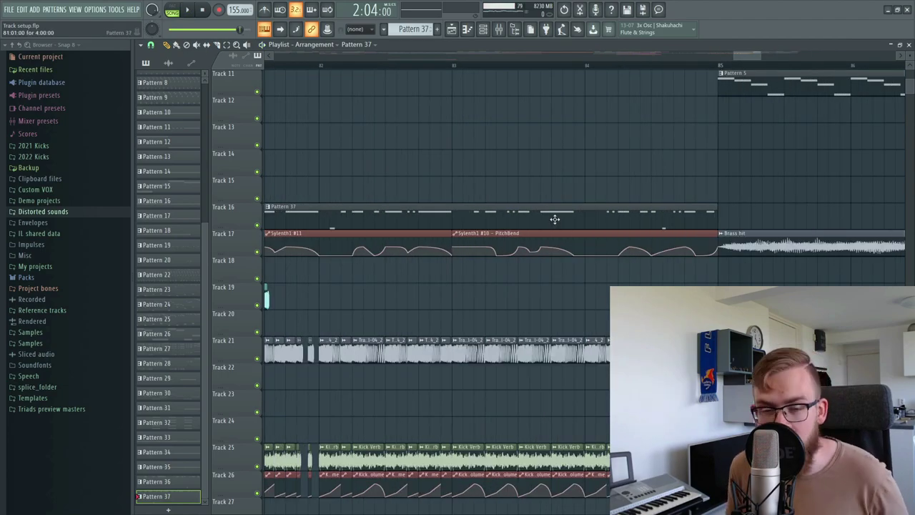
click(455, 234)
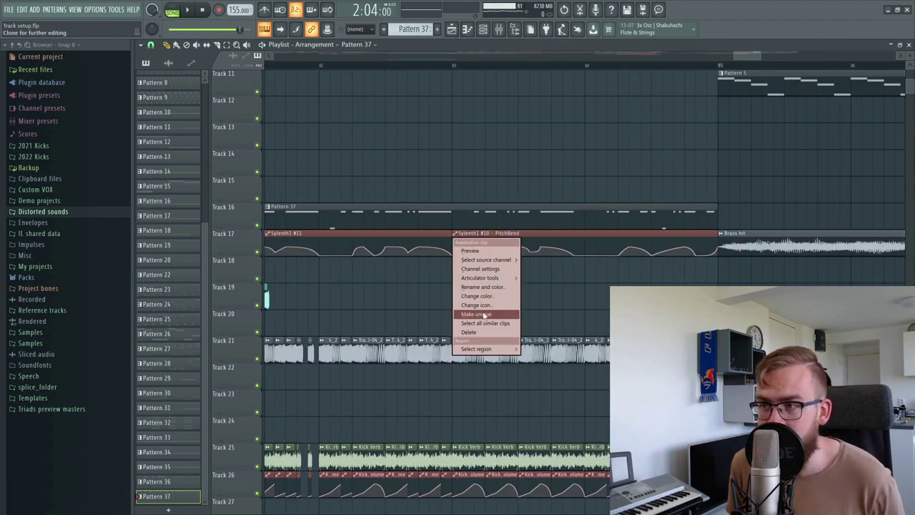
click(485, 315)
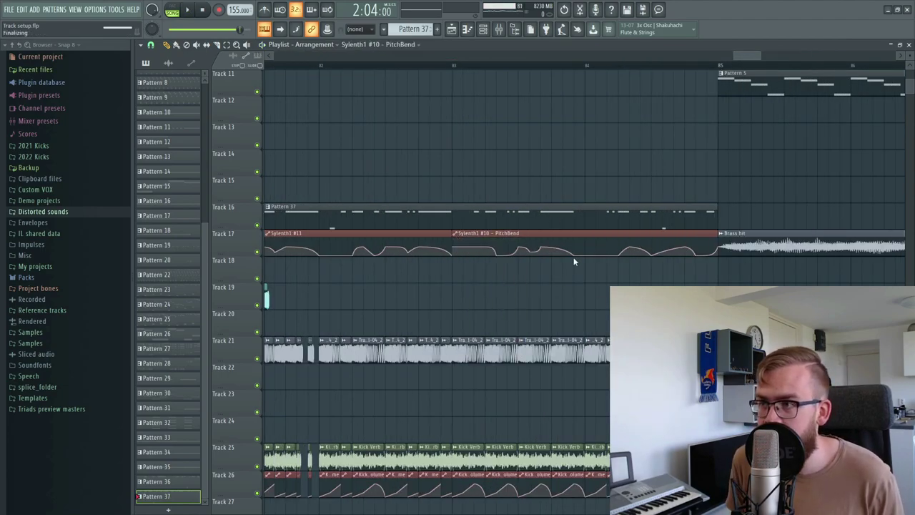
- Shorten the long F6 note at the end of bar 3 in Pattern 37 on both the Serum_x64 #6 and Sylenth1 #10 channels
double_click(573, 216)
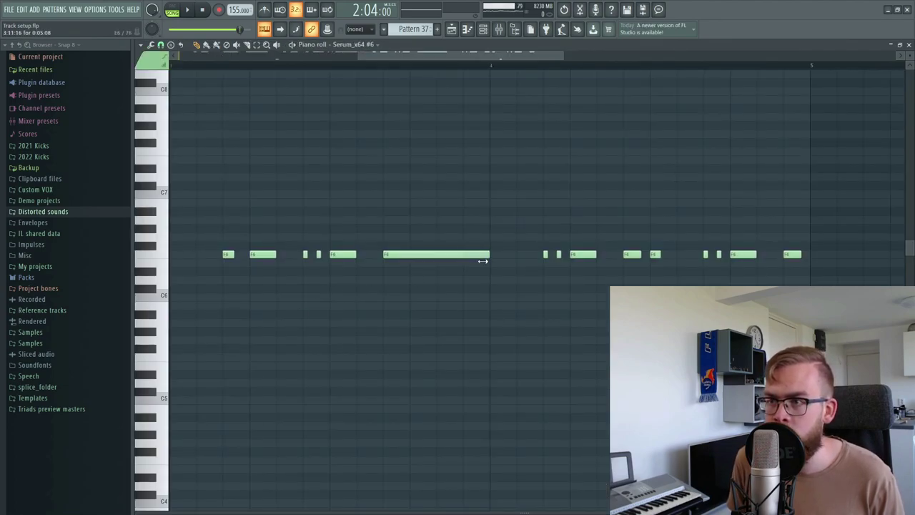
click(483, 29)
scroll(327, 484, down, 3)
click(329, 483)
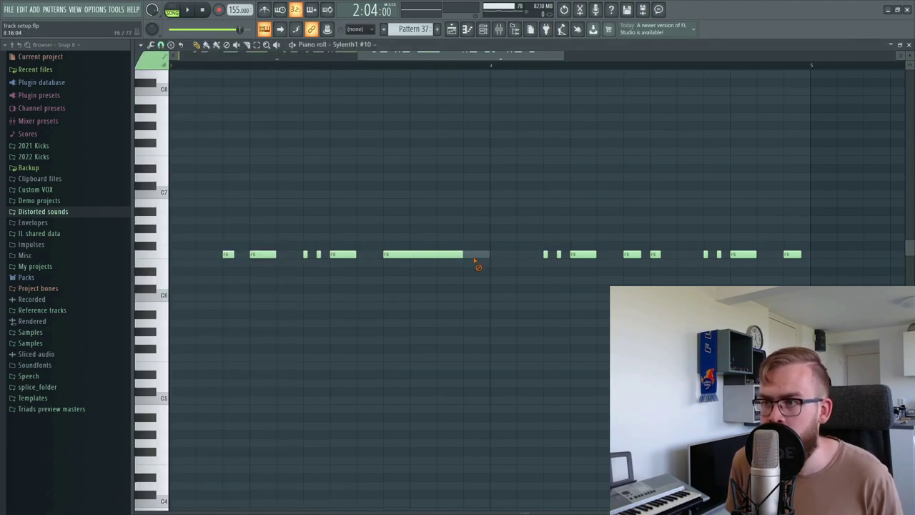
- Return to the playlist and play the arrangement through the end of Pattern 37 into bar 85
click(451, 30)
scroll(494, 76, down, 2)
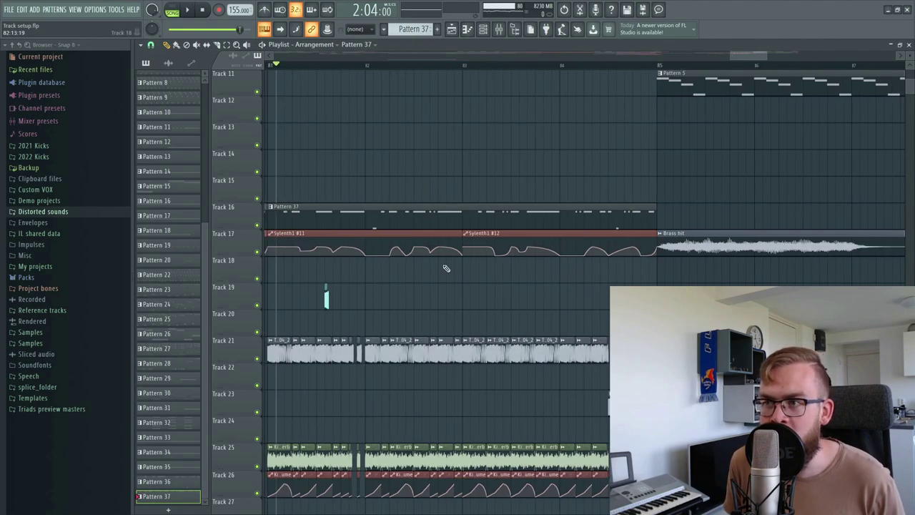
drag(448, 267, 457, 188)
key(space)
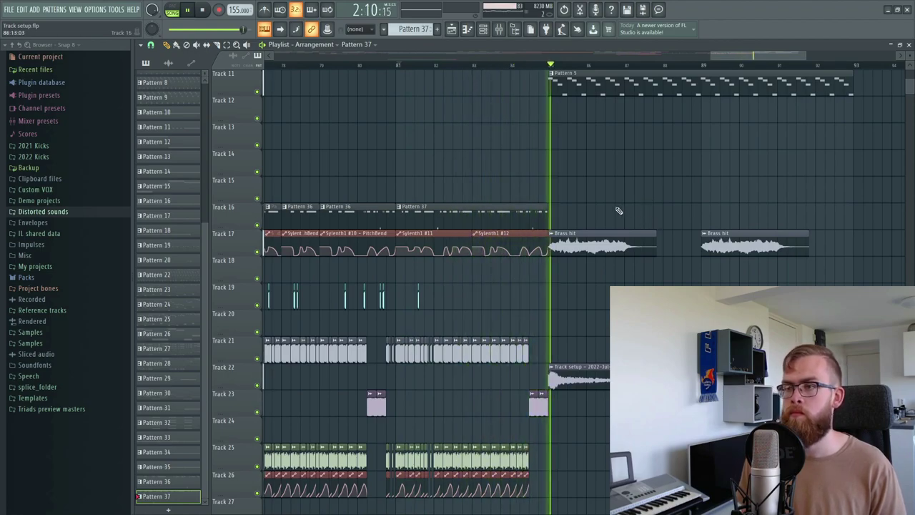
key(space)
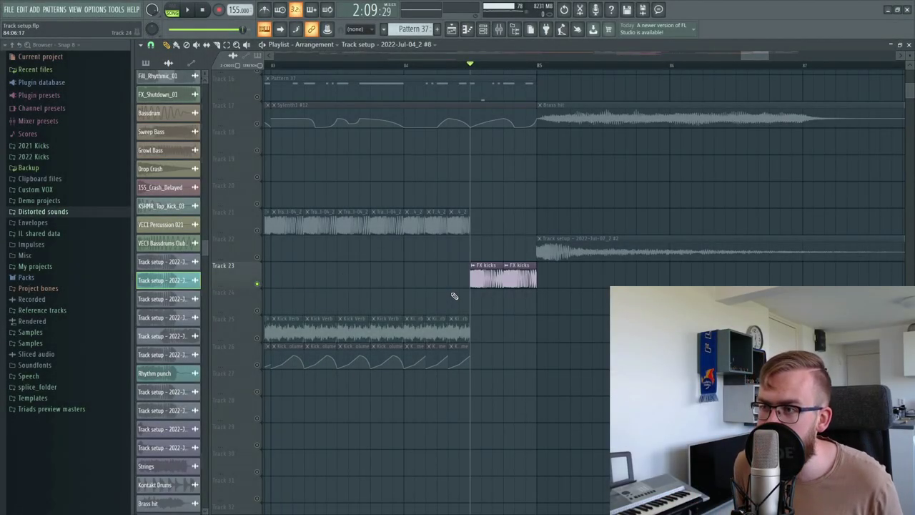
- Place three short Track setup - 2022-Jul-04_2 #8 clips on Track 19 in the second half of bar 84 and play them back
drag(519, 284, 888, 297)
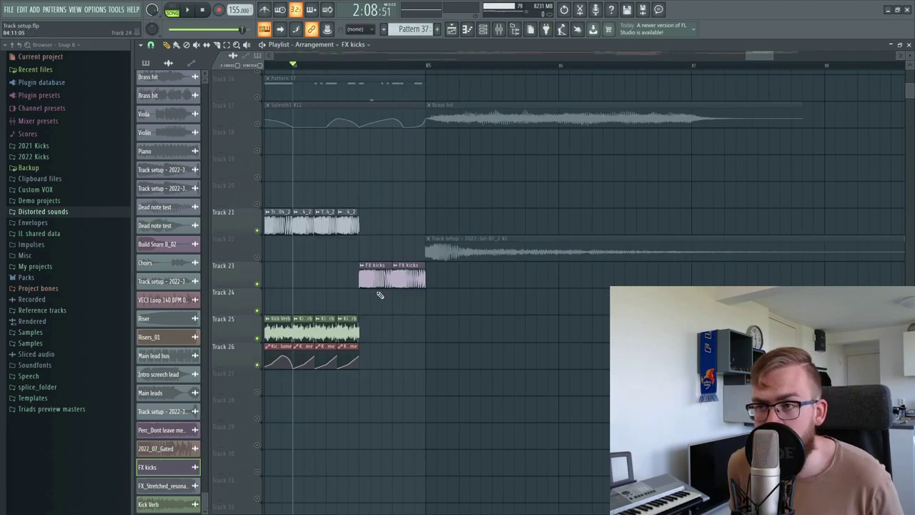
click(383, 293)
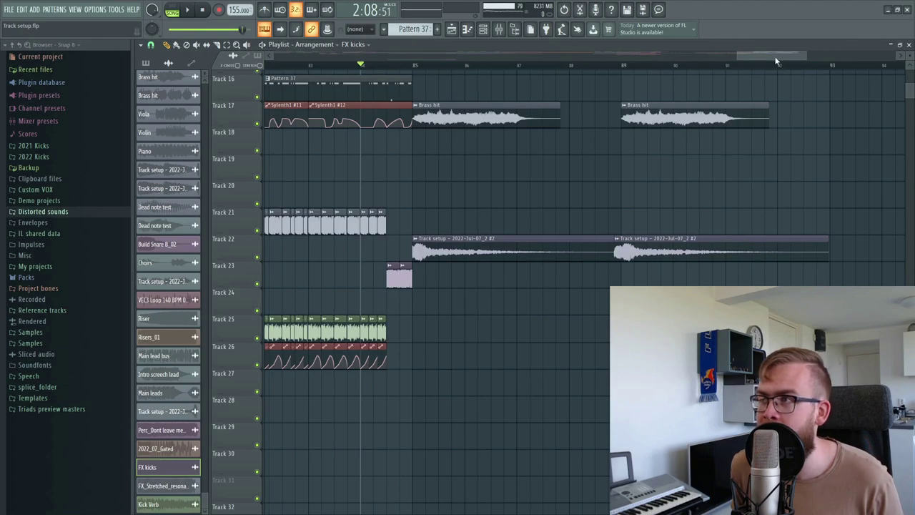
drag(775, 57, 759, 62)
drag(561, 158, 569, 158)
scroll(578, 65, up, 5)
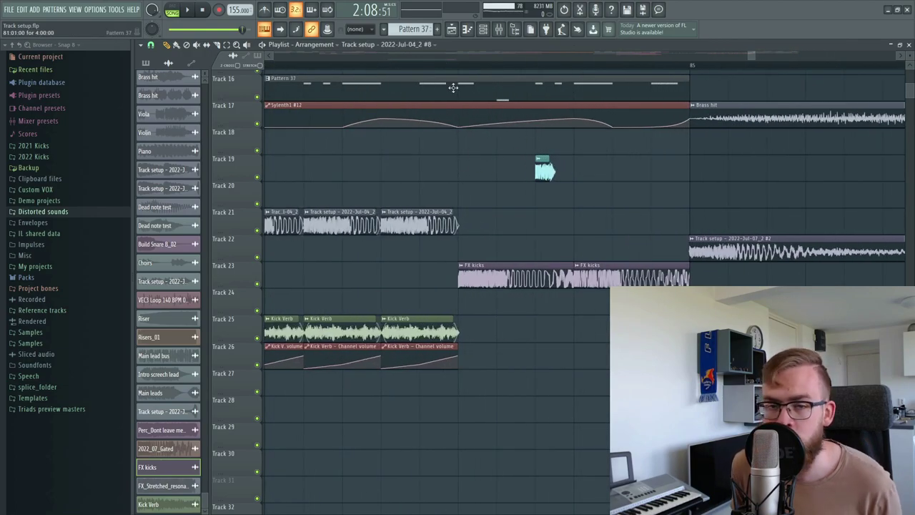
scroll(441, 72, down, 3)
key(space)
key(space)
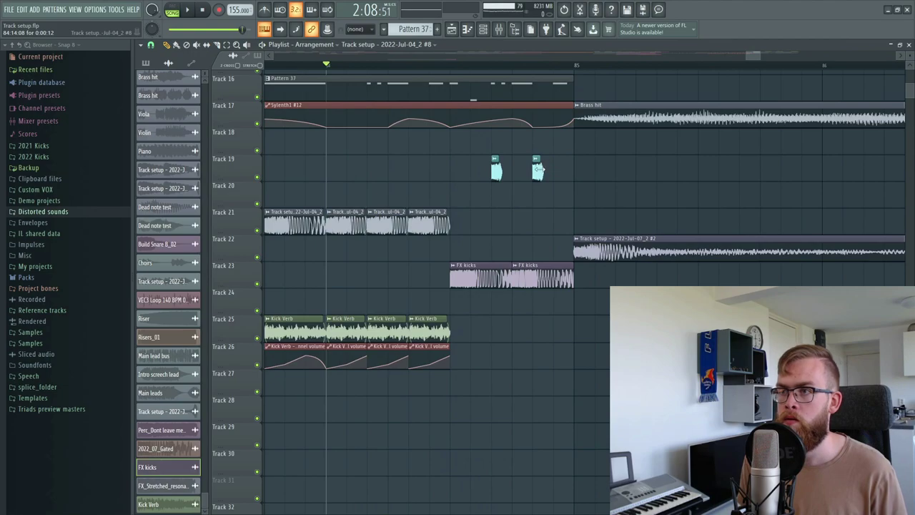
key(space)
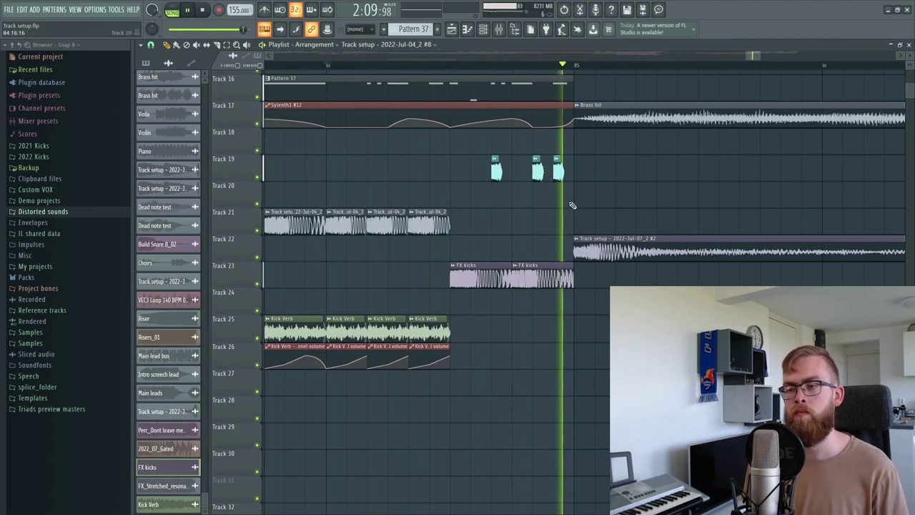
key(space)
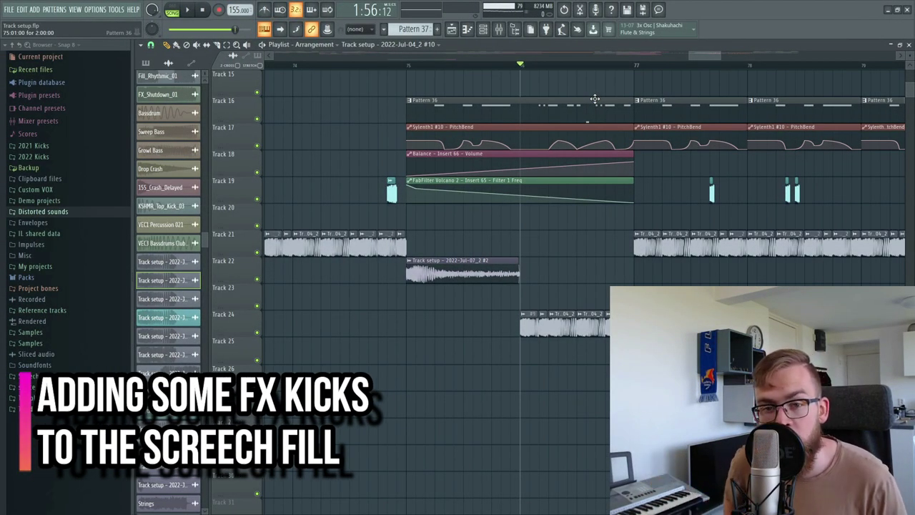
- Inspect the audio clip settings of the first two kick clips, #9 and #10, on Track 24 at bar 76
drag(502, 314, 622, 325)
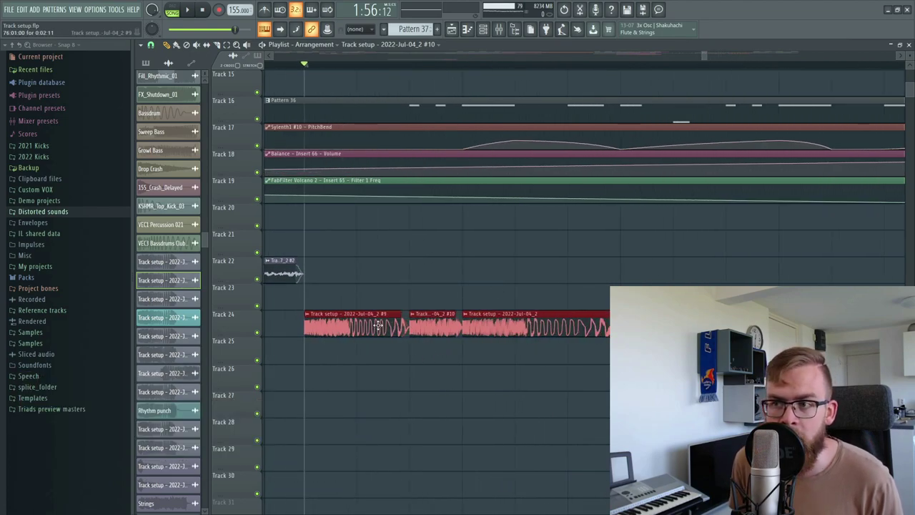
double_click(381, 310)
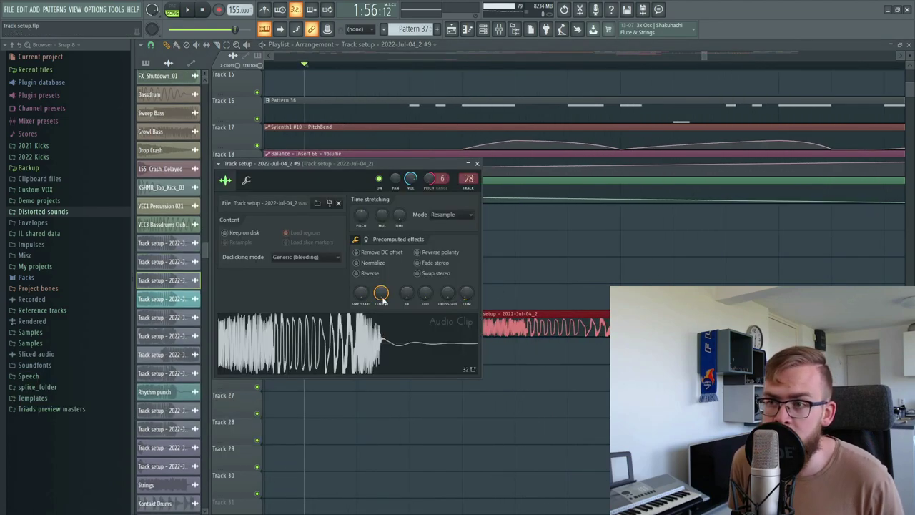
click(477, 164)
double_click(432, 322)
click(491, 175)
- Solo Track 24 and play its kick roll from bar 76
ctrl+click(256, 333)
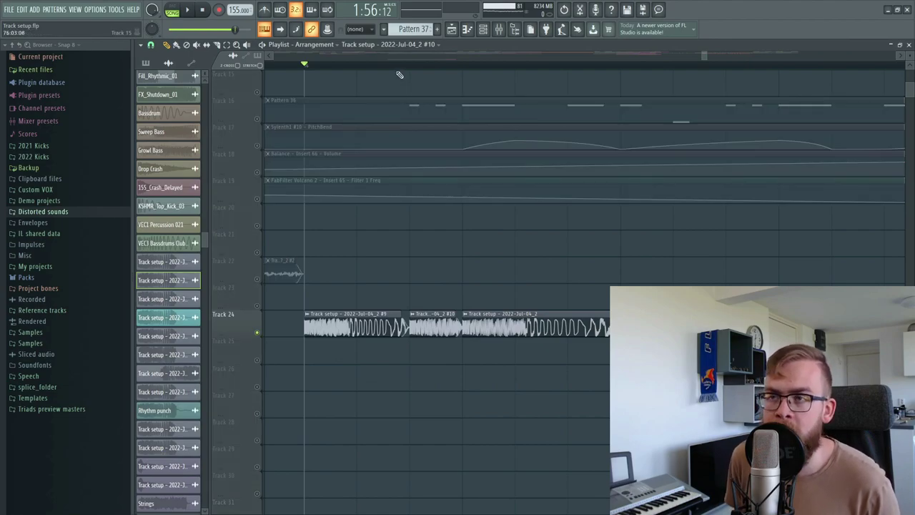
key(space)
scroll(400, 73, down, 2)
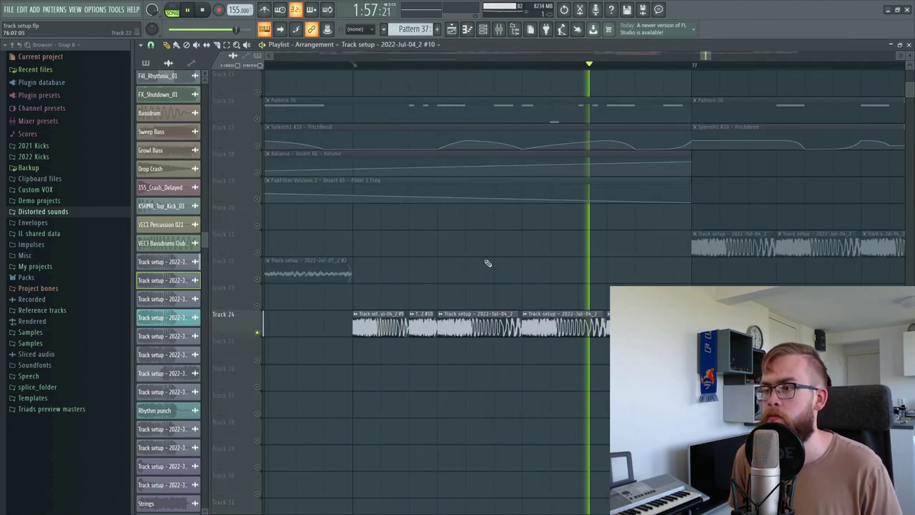
key(space)
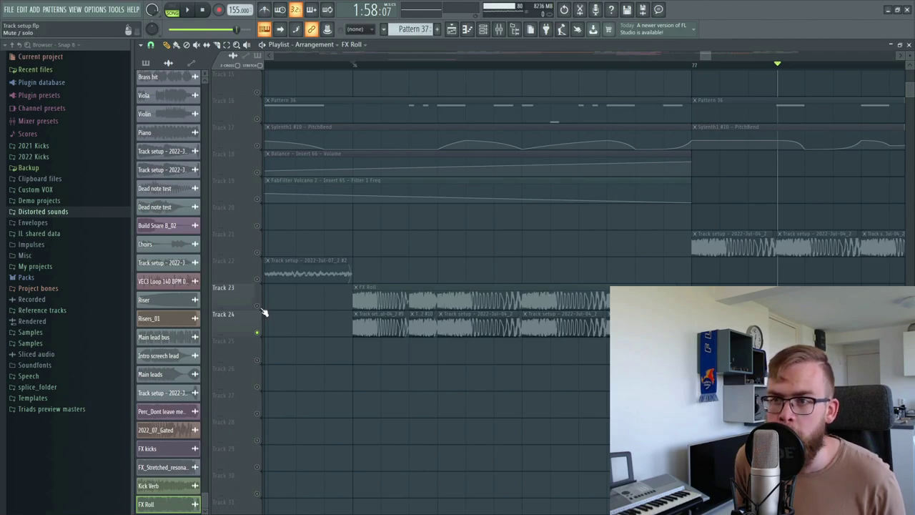
- Route the FX Roll clip on Track 23 to mixer insert 68 and load Shade into the insert's first effect slot
double_click(448, 298)
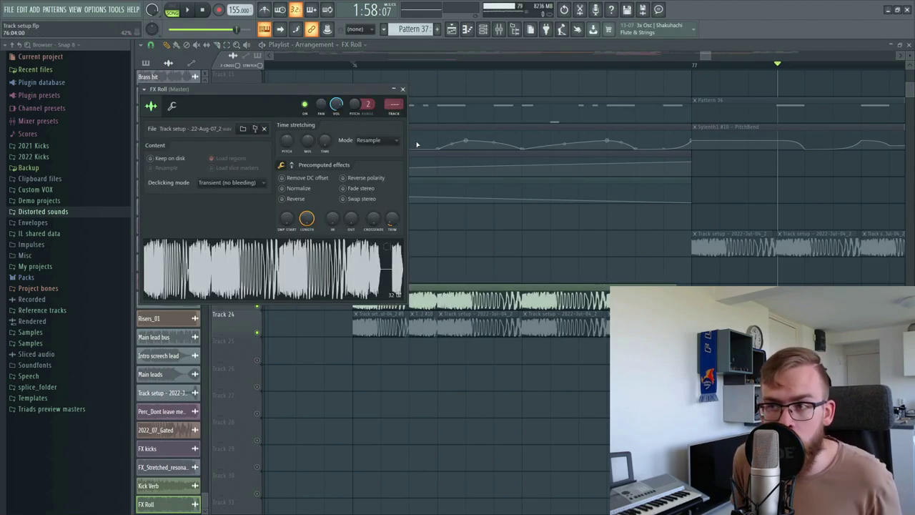
click(395, 114)
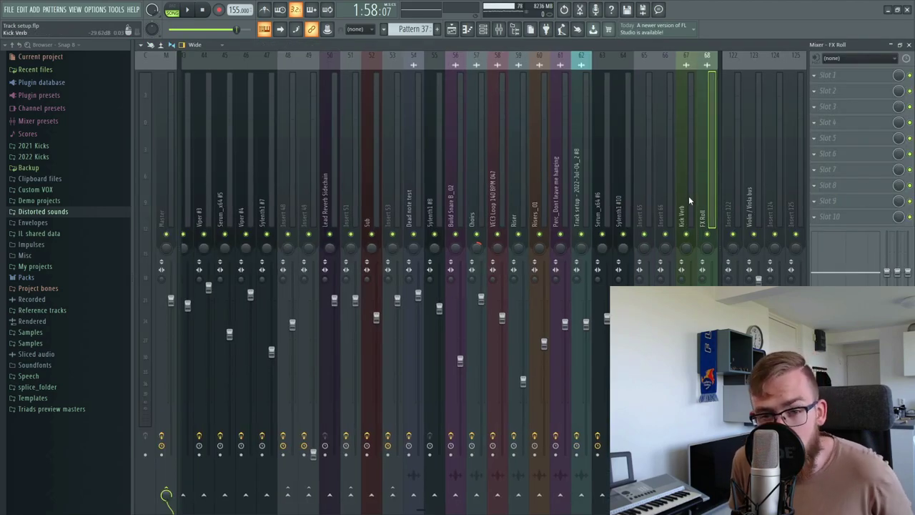
click(829, 75)
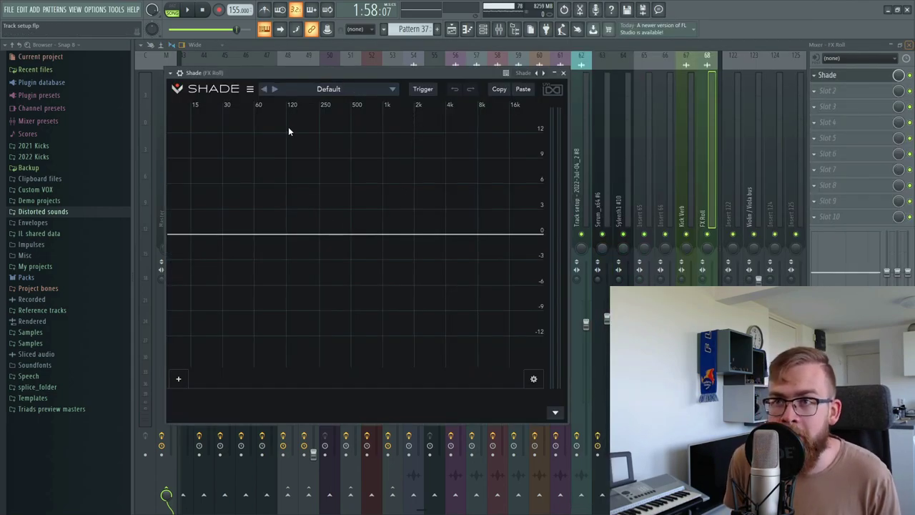
- Add a filter band at about 130 Hz in Shade and set its type to Phaser Classic
drag(292, 234, 290, 229)
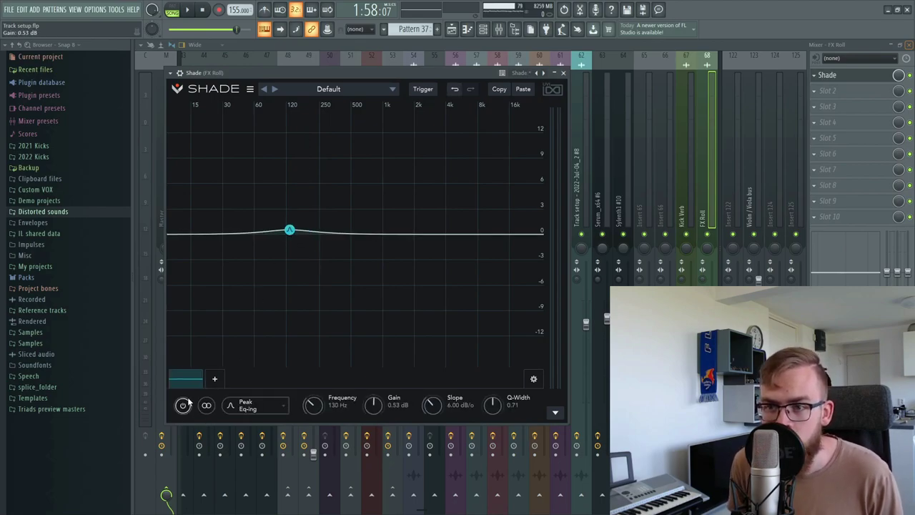
right_click(184, 384)
mouse_move(218, 317)
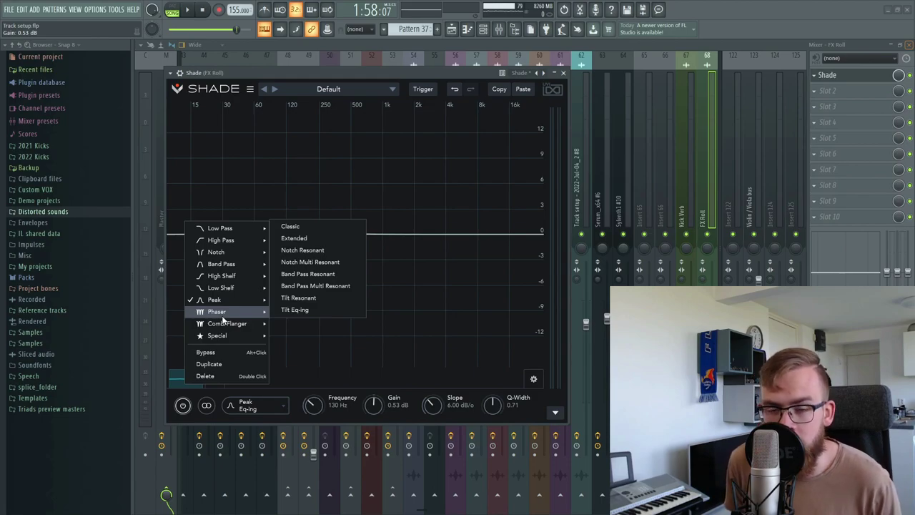
click(314, 228)
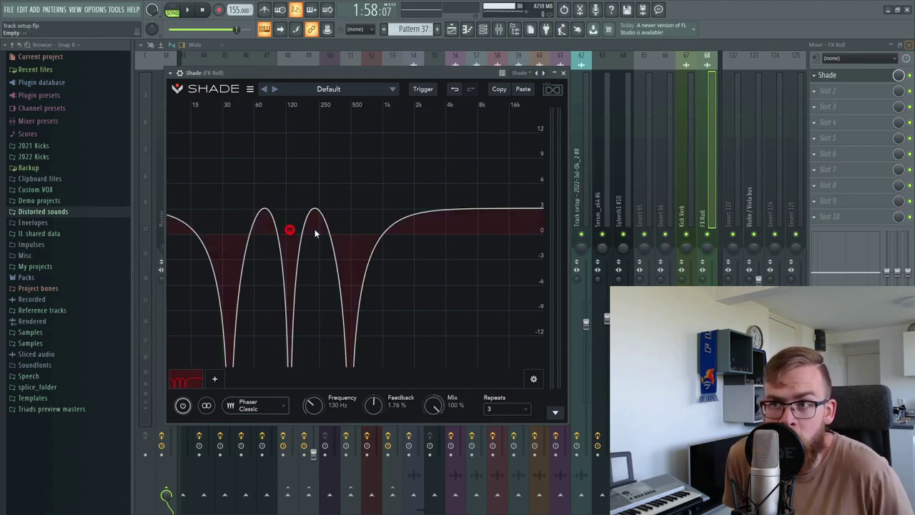
- Set the phaser band to about 57.7% mix and 6 repeats, moving it to about 618 Hz with 6.59% feedback
drag(433, 406, 429, 443)
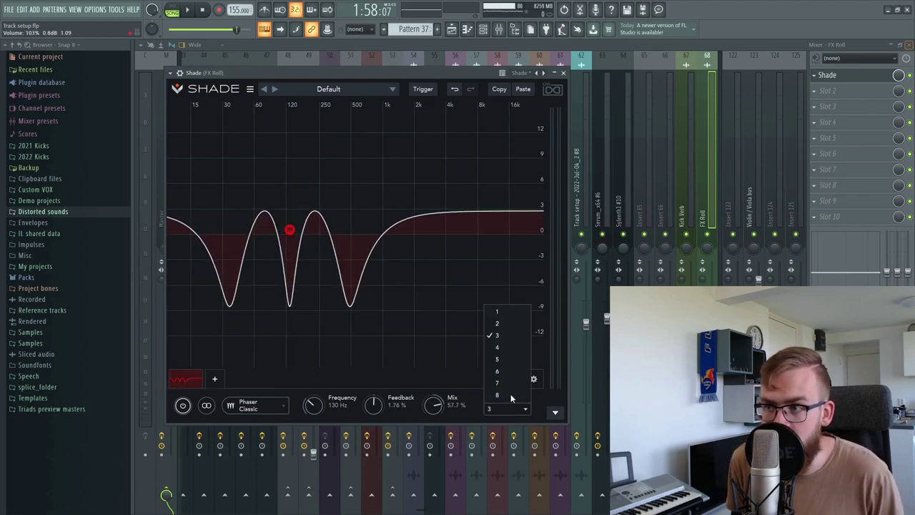
click(505, 371)
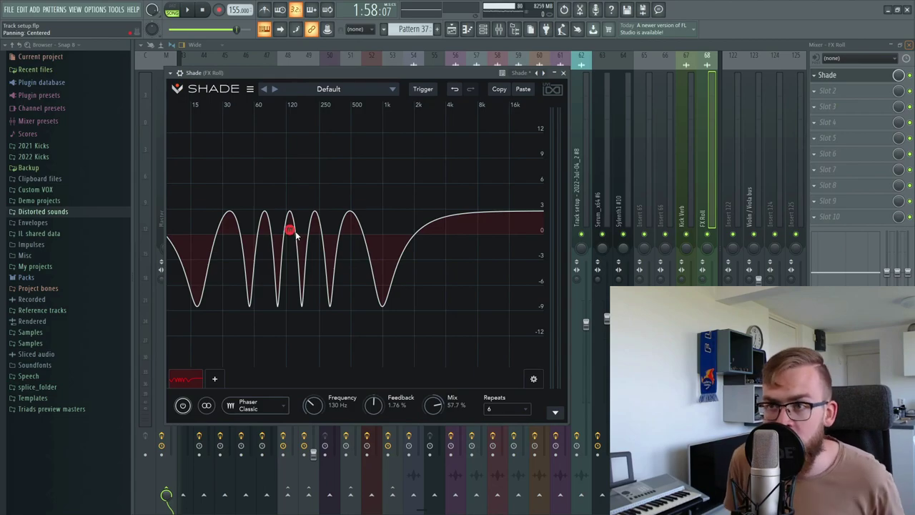
drag(296, 230, 368, 226)
- Load D-Stortion into the second effect slot of the FX Roll insert and close its window
click(836, 91)
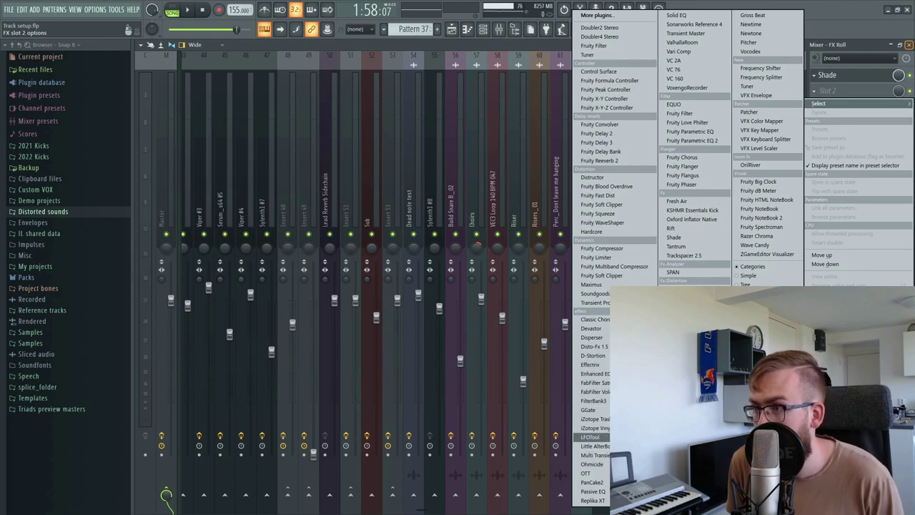
click(593, 355)
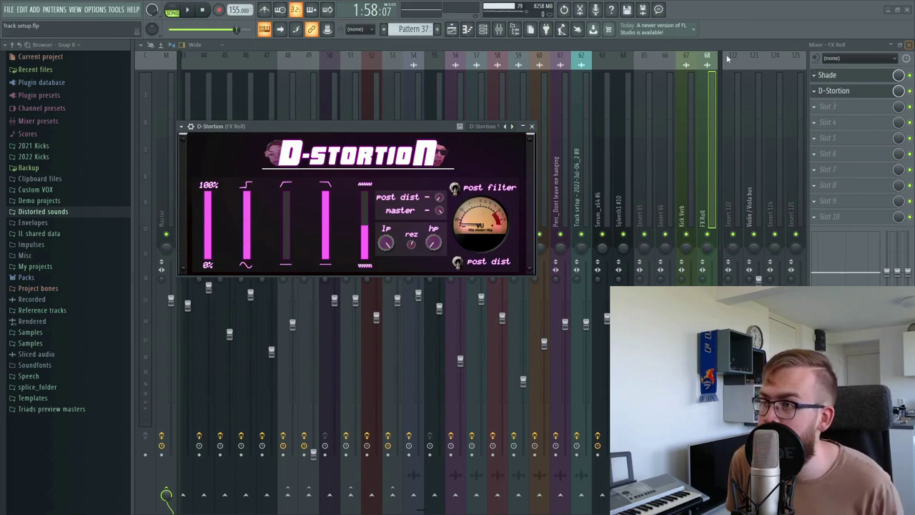
key(Escape)
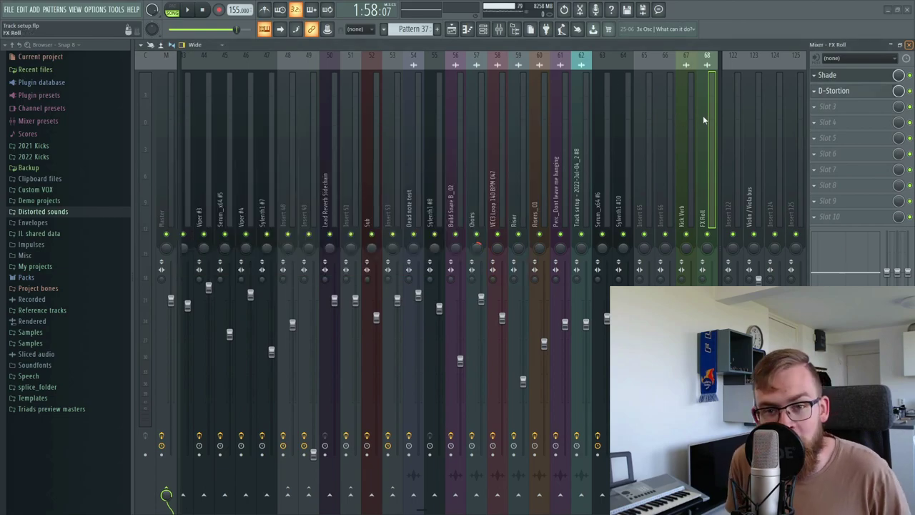
- Reopen Shade and, while playing the roll, tune the phaser band to about 624 Hz with -9.94% feedback
click(862, 75)
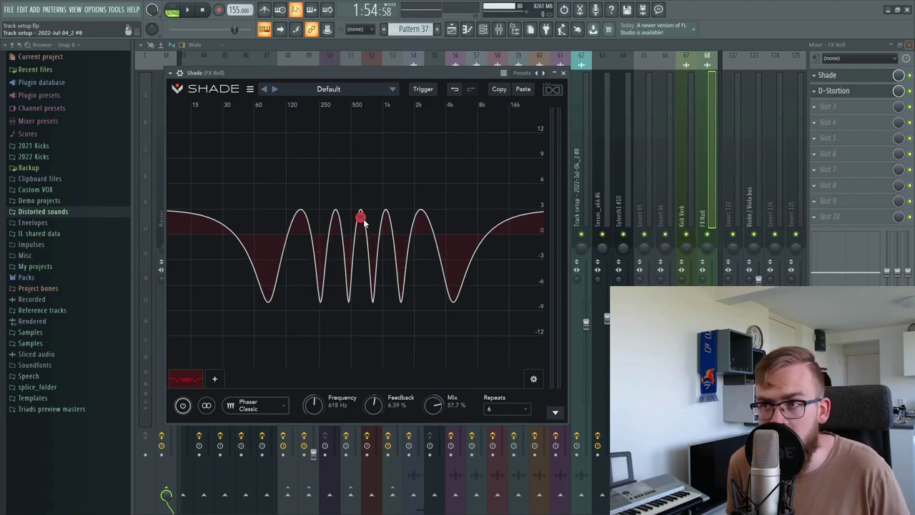
drag(361, 223, 361, 266)
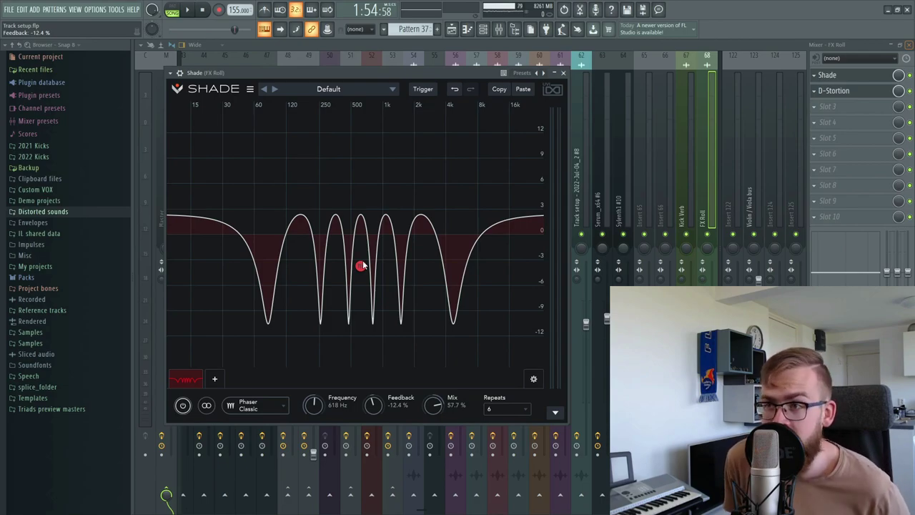
key(space)
drag(385, 80, 402, 85)
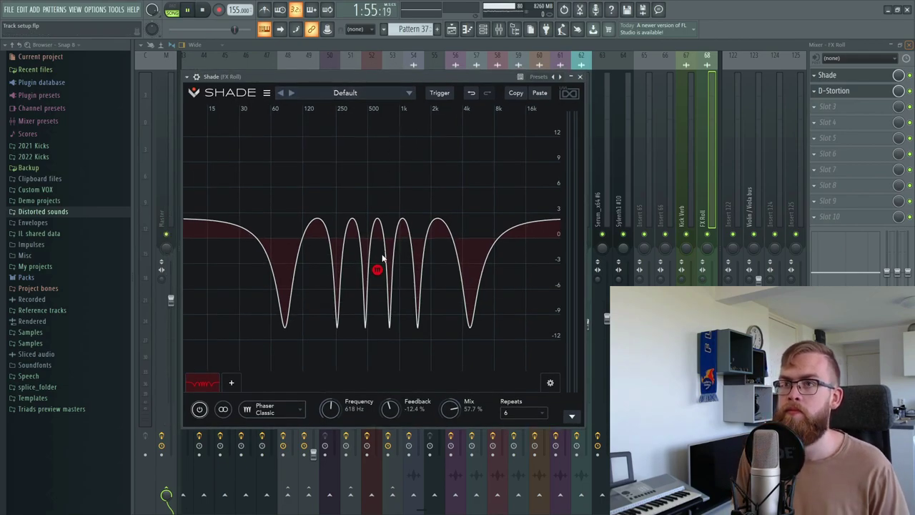
mouse_move(377, 270)
mouse_down()
mouse_move(361, 268)
mouse_move(381, 266)
mouse_up()
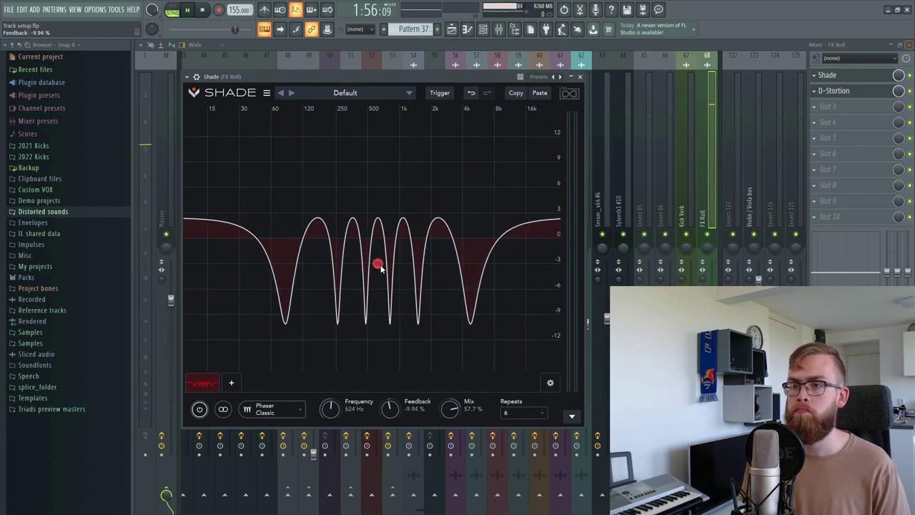
- Add a Peak Eq-ing band at about 745 Hz with 7.74 dB gain in Shade and create an LFO modulator
drag(364, 202, 385, 172)
drag(386, 80, 404, 86)
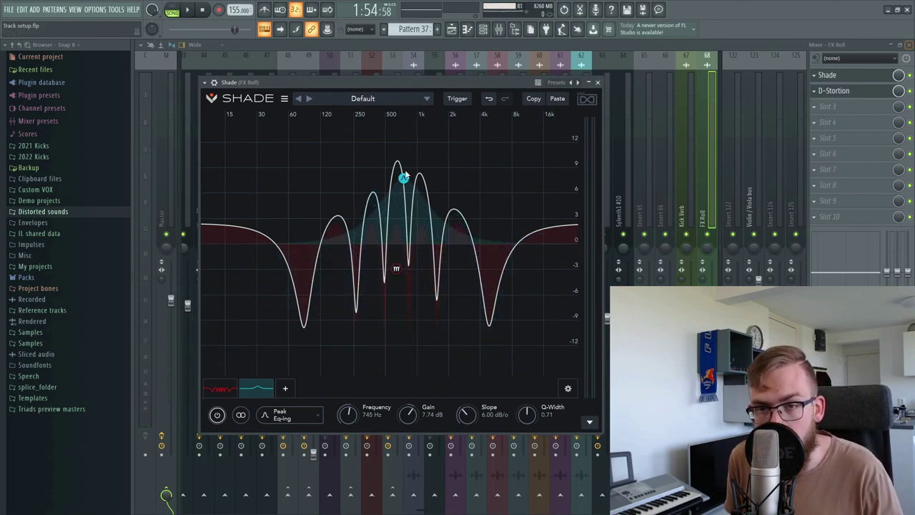
click(589, 421)
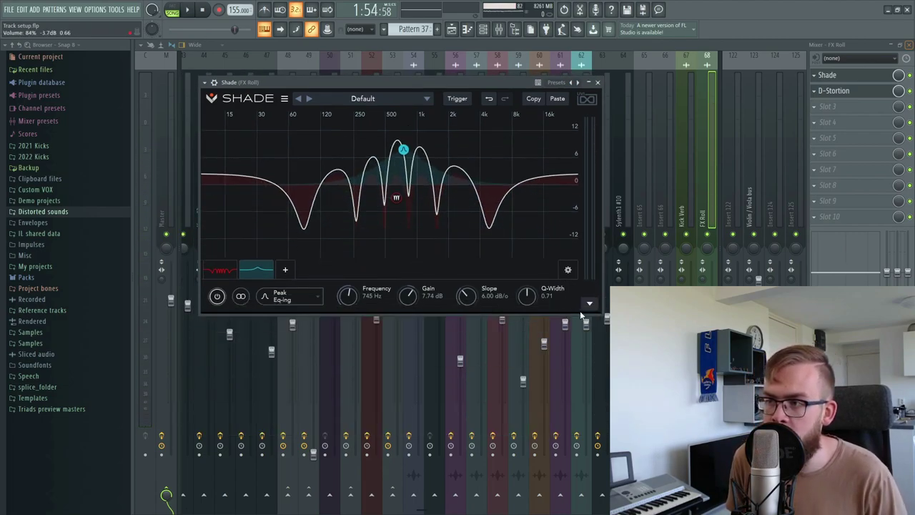
click(213, 363)
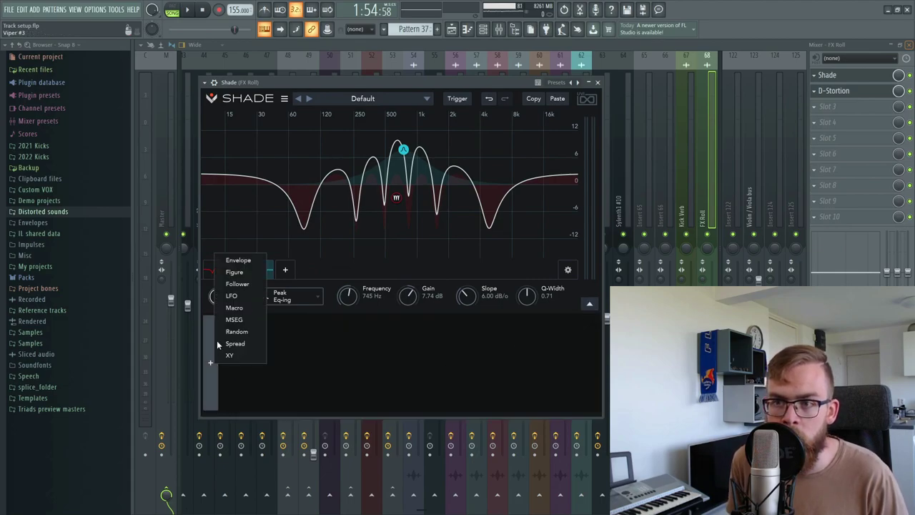
click(233, 296)
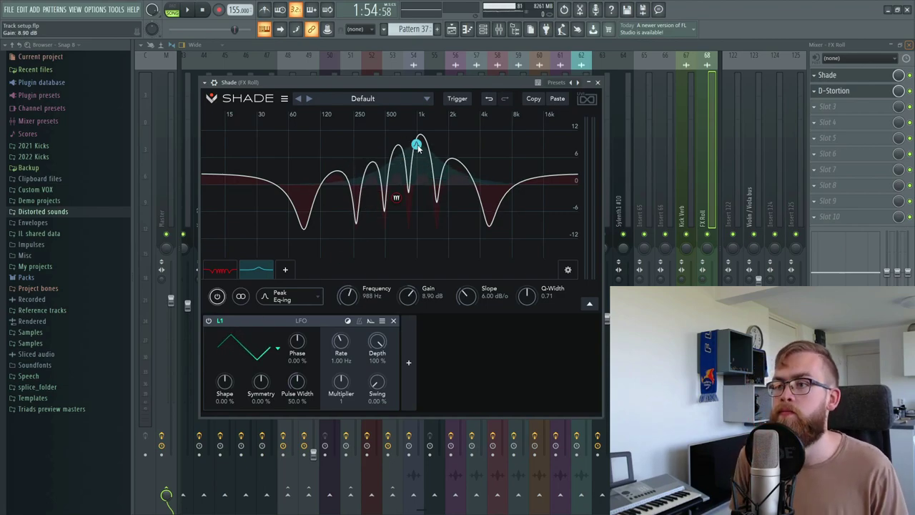
- Assign the LFO to the peak band's frequency, tempo-synced at 1/1 t, with the band at about 872 Hz and 10.7 dB
drag(360, 279, 358, 293)
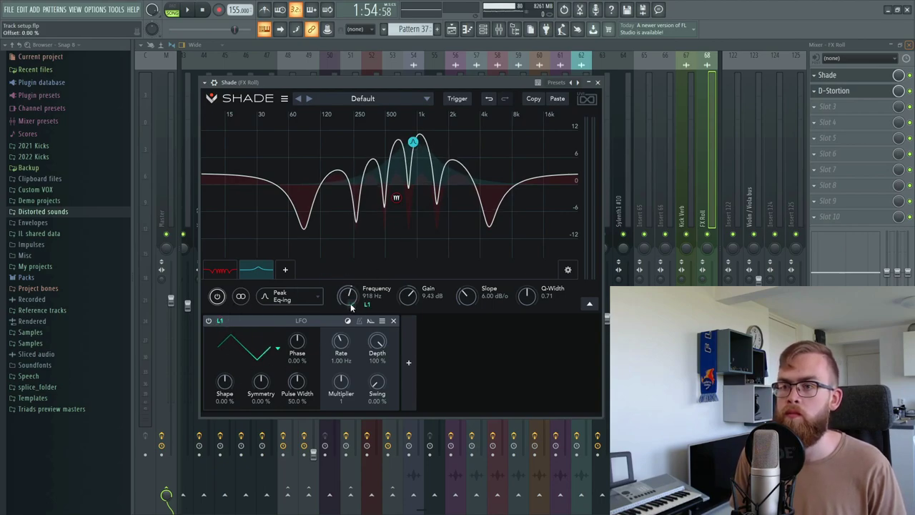
drag(412, 144, 411, 137)
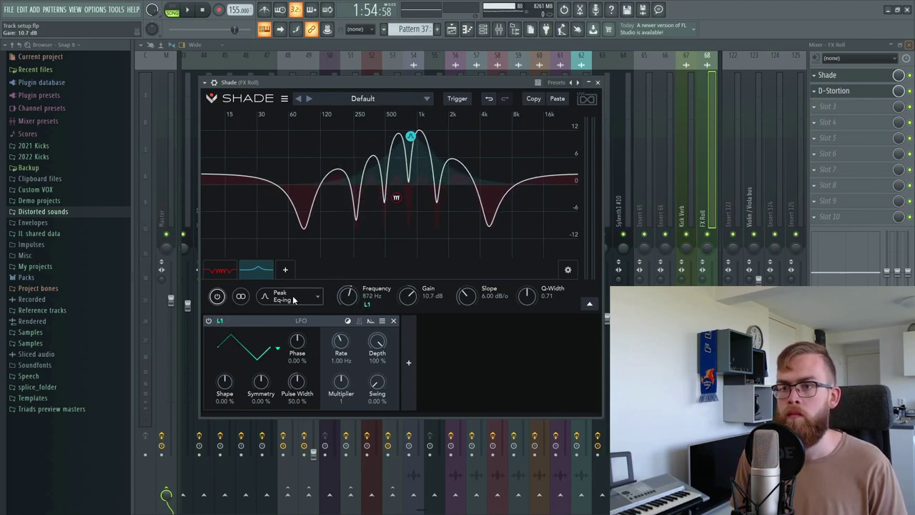
click(359, 321)
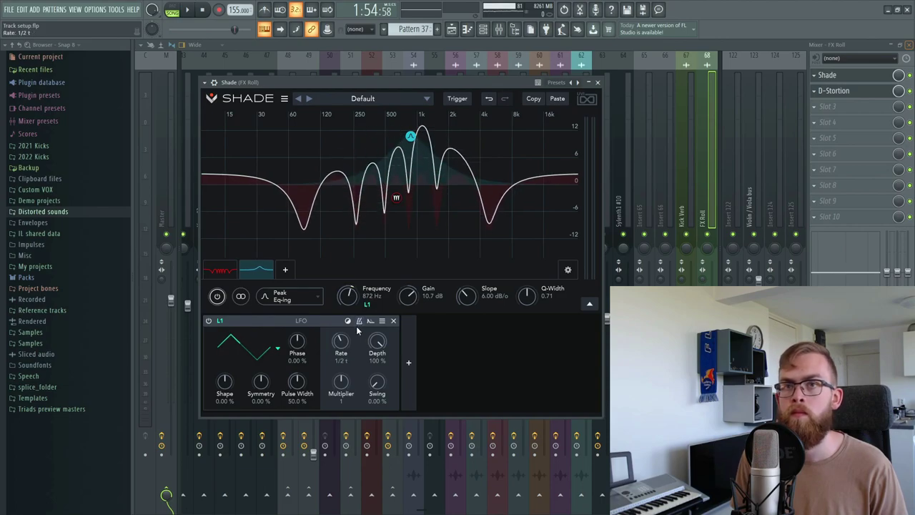
drag(342, 353, 345, 370)
drag(373, 83, 389, 98)
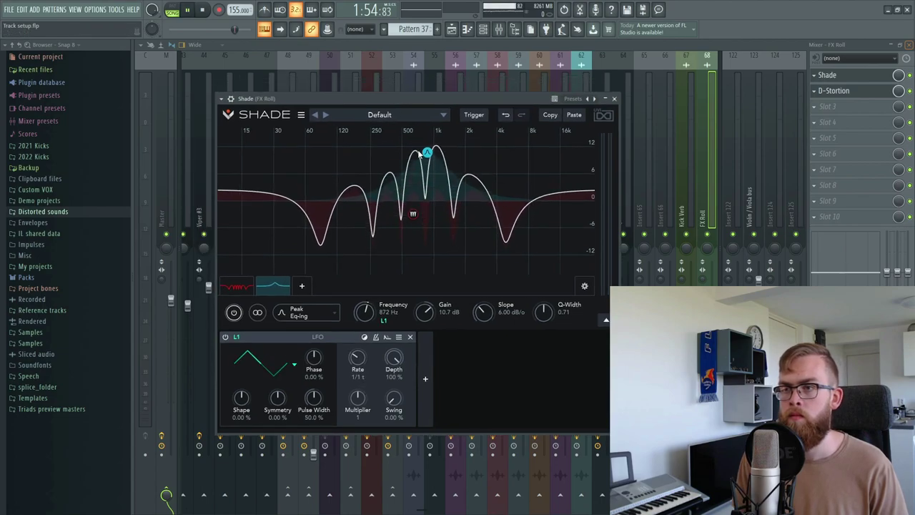
- While playing the roll, set the LFO rate to 1/1 d and tune the peak band to about 693 Hz, 14.7 dB and 1.82 Q-width with 13.4% modulation depth
key(space)
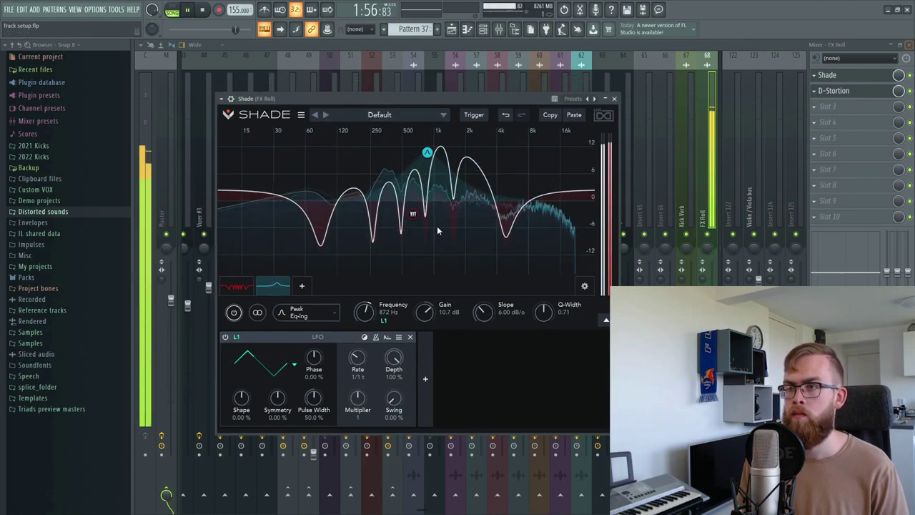
drag(361, 360, 362, 362)
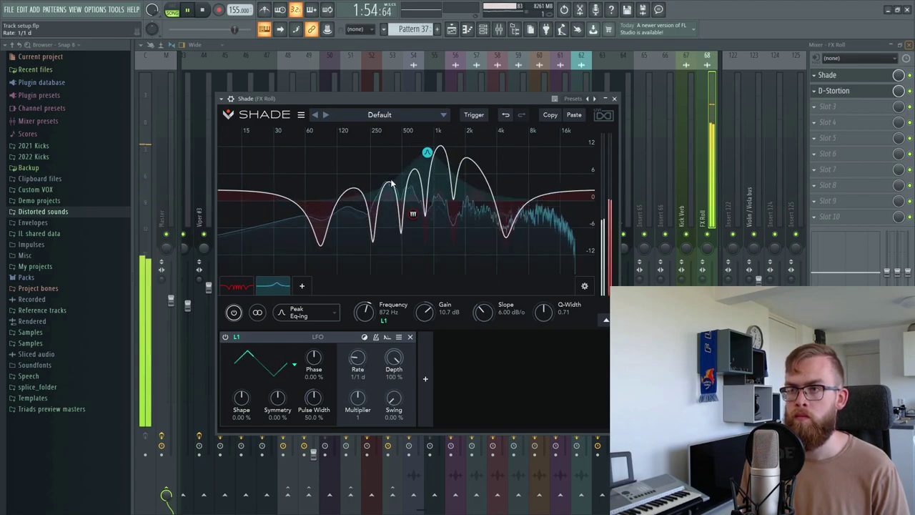
drag(426, 151, 427, 137)
drag(544, 312, 545, 287)
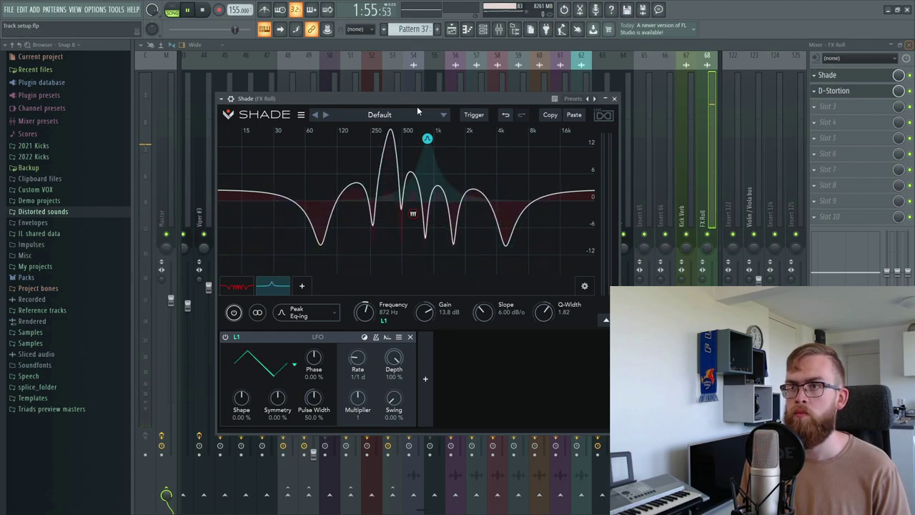
drag(427, 139, 422, 133)
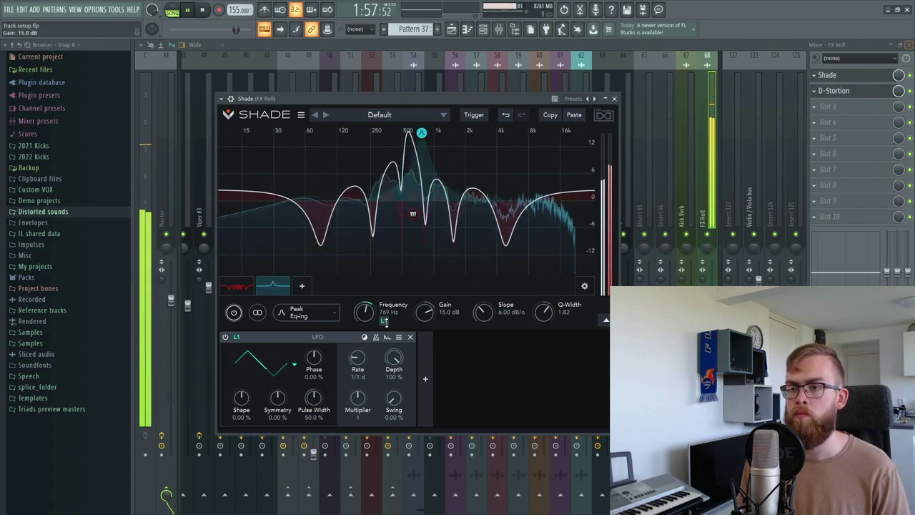
drag(384, 321, 384, 319)
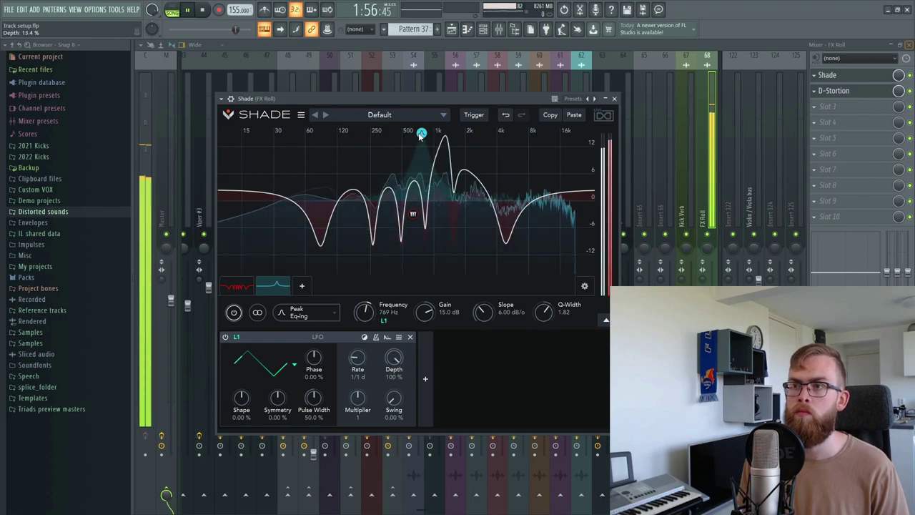
drag(421, 133, 416, 134)
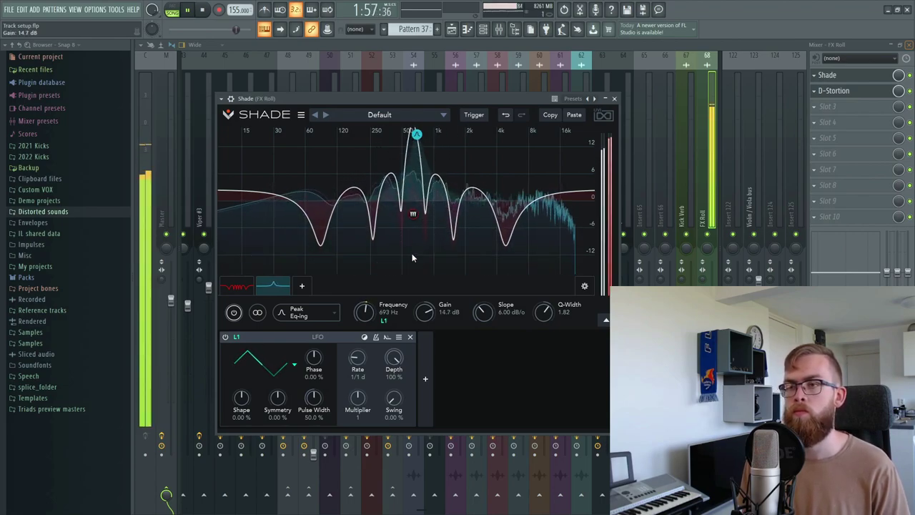
- Add a low Peak Eq-ing band at about 38.8 Hz with 0.21 dB gain and create a second LFO modulator
double_click(292, 187)
drag(291, 187, 294, 211)
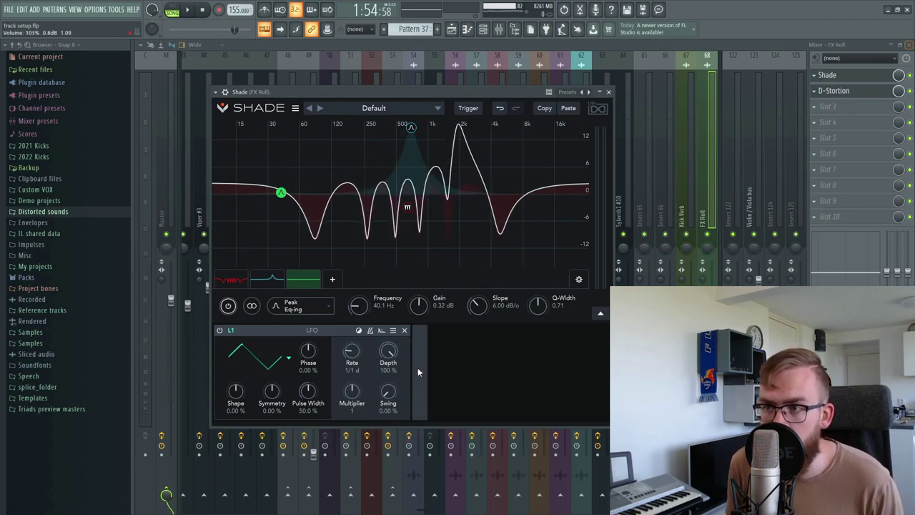
click(419, 368)
click(428, 306)
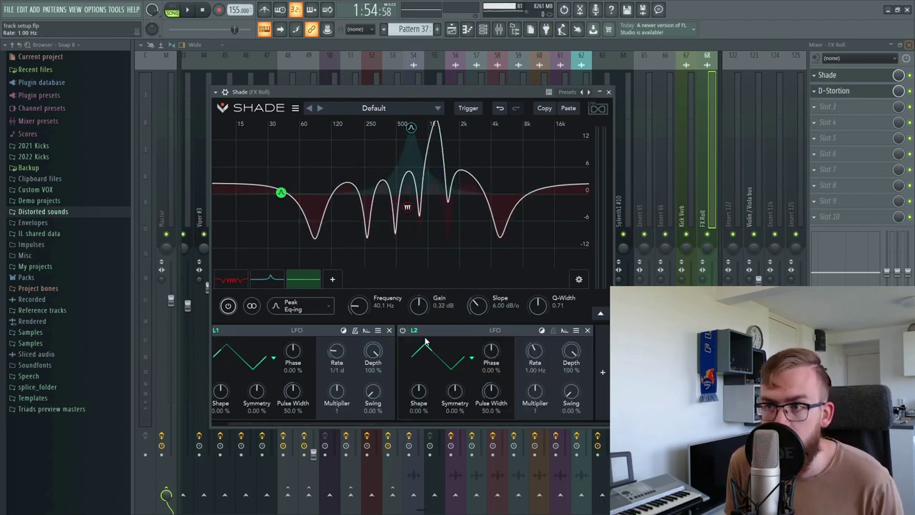
mouse_move(281, 191)
mouse_down()
mouse_move(281, 208)
mouse_move(280, 192)
mouse_up()
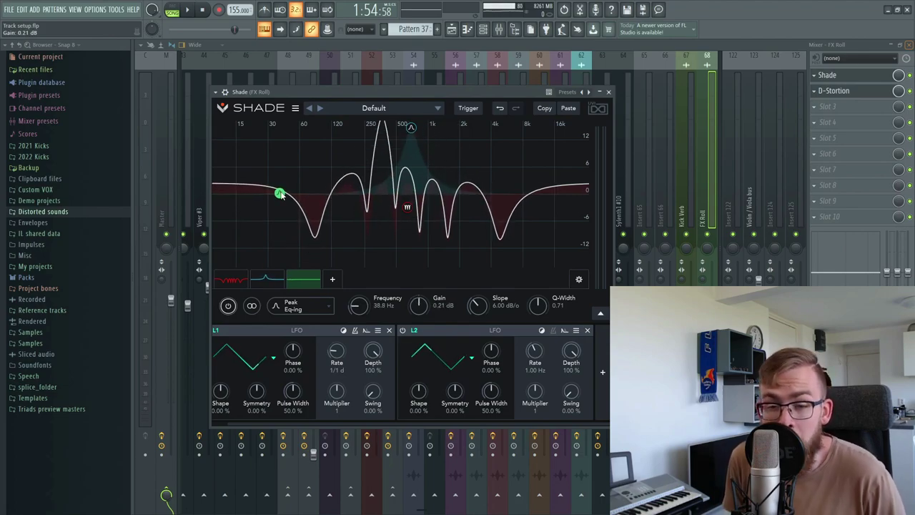
- Modulate the low band's gain with the second LFO at a tempo-synced 1/1 rate, with the gain at about -5.08 dB
drag(423, 336, 431, 311)
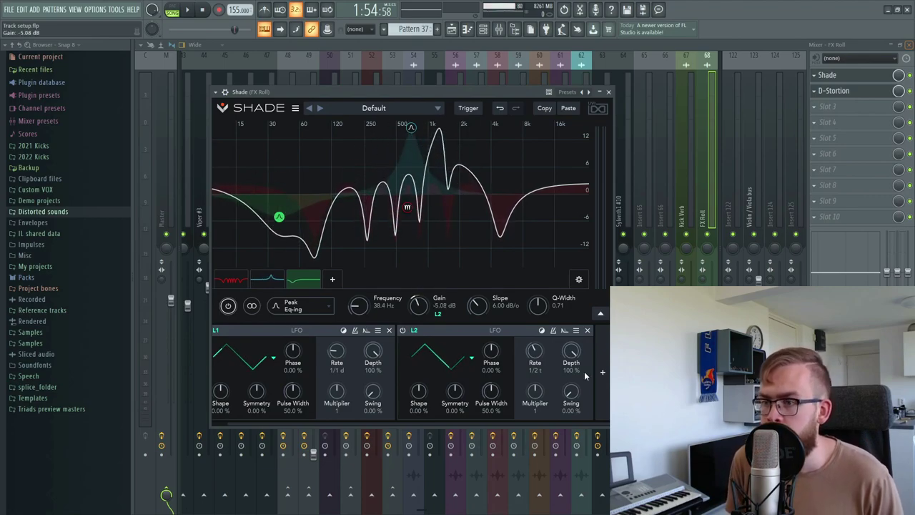
drag(534, 352, 531, 386)
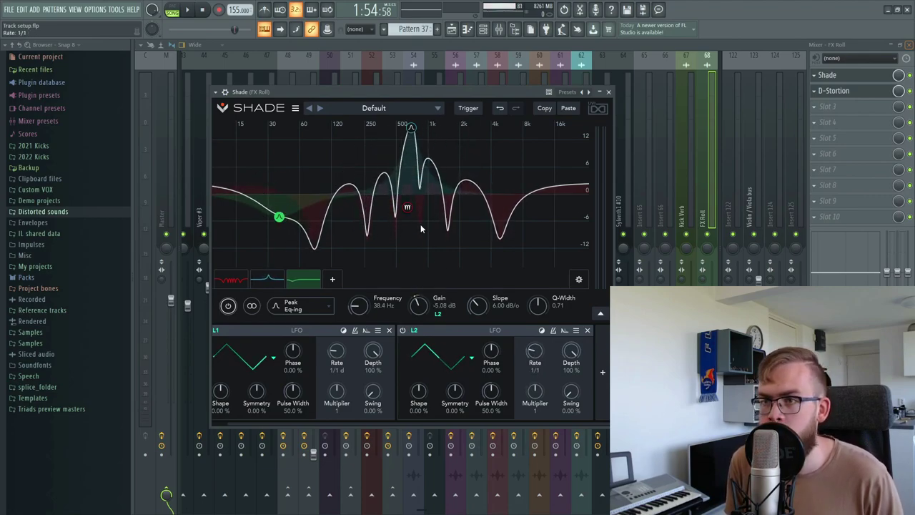
drag(350, 92, 340, 88)
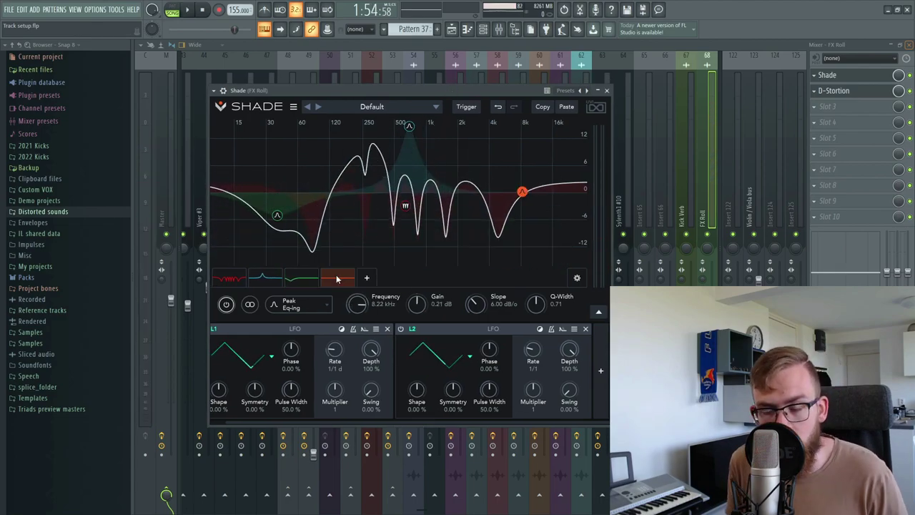
- Change the new 8.22 kHz peak band to a Low Pass Resonant filter and move it to about 10.9 kHz
right_click(336, 279)
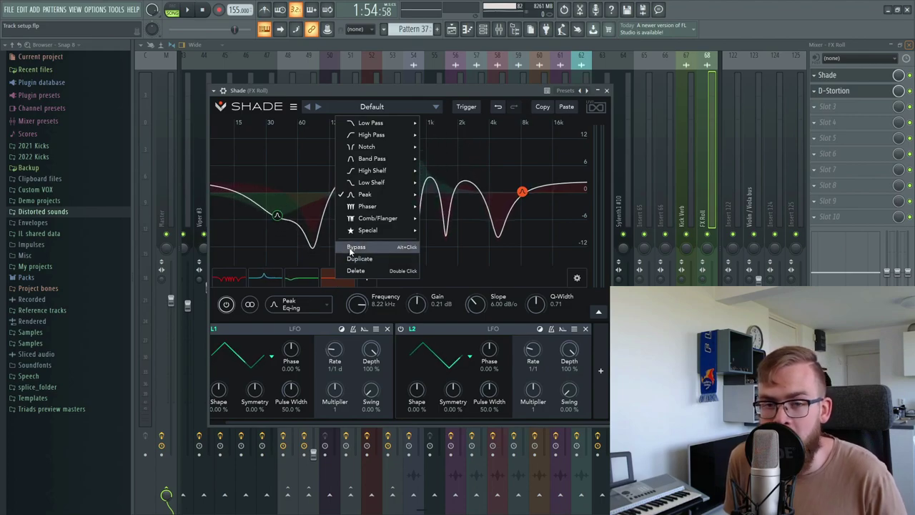
mouse_move(354, 231)
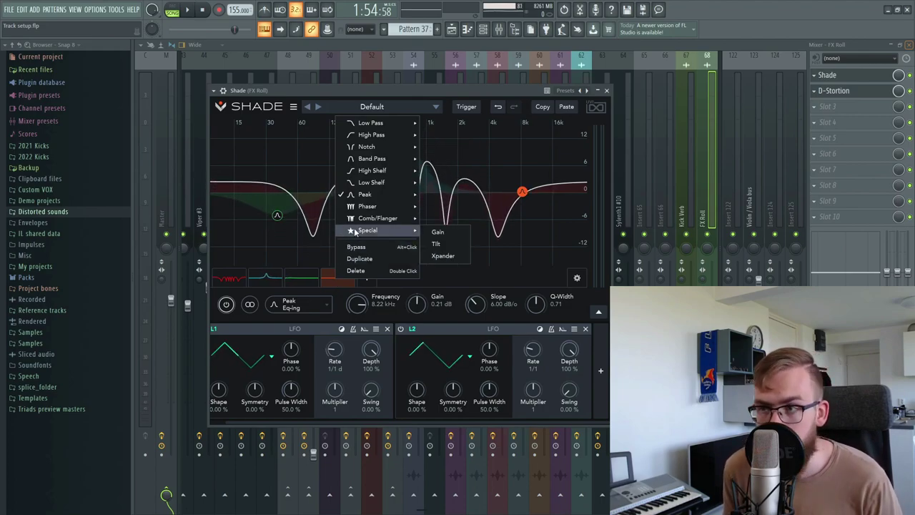
mouse_move(361, 123)
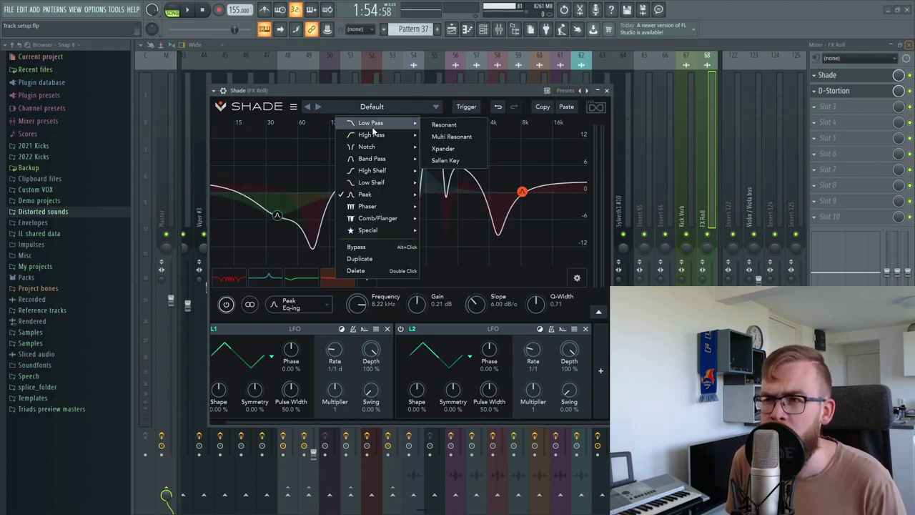
click(428, 125)
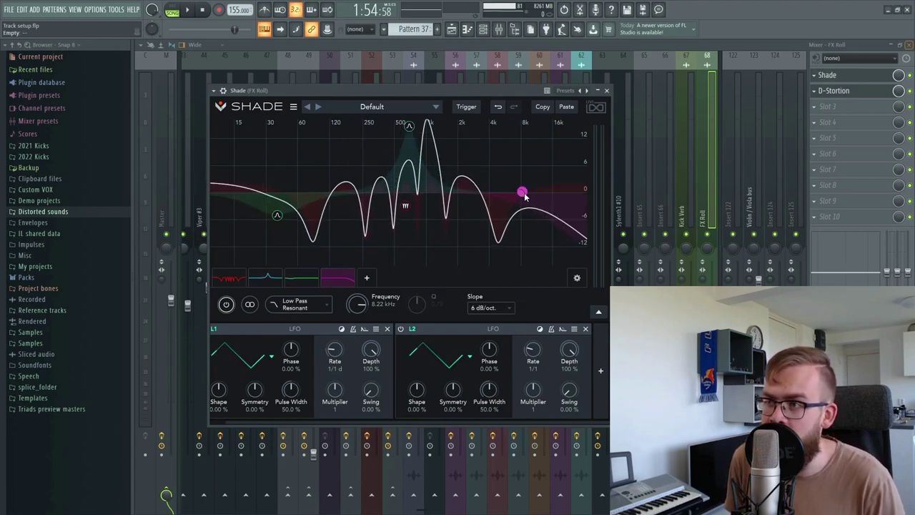
mouse_move(522, 192)
mouse_down()
mouse_move(288, 192)
mouse_move(537, 188)
mouse_up()
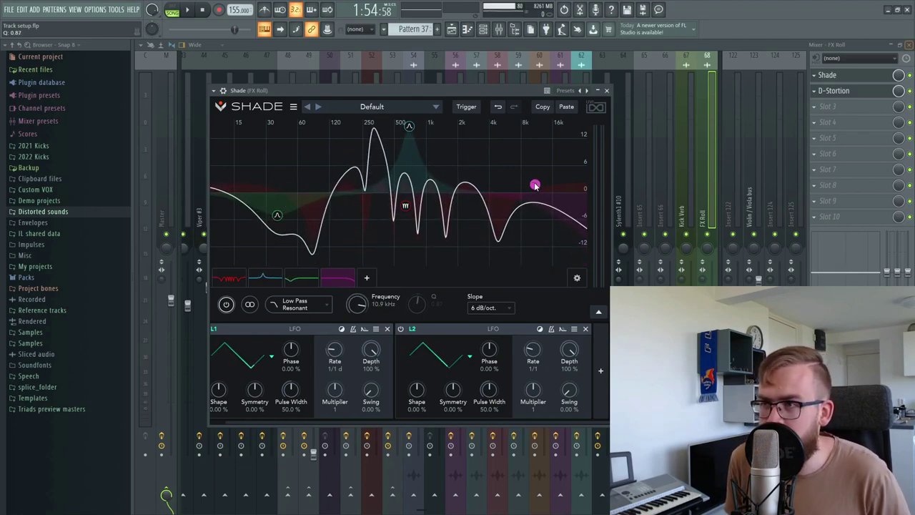
- Create a third LFO and assign it to the low-pass frequency at -31.1% depth, with the filter at about 13.4 kHz
click(600, 370)
click(571, 317)
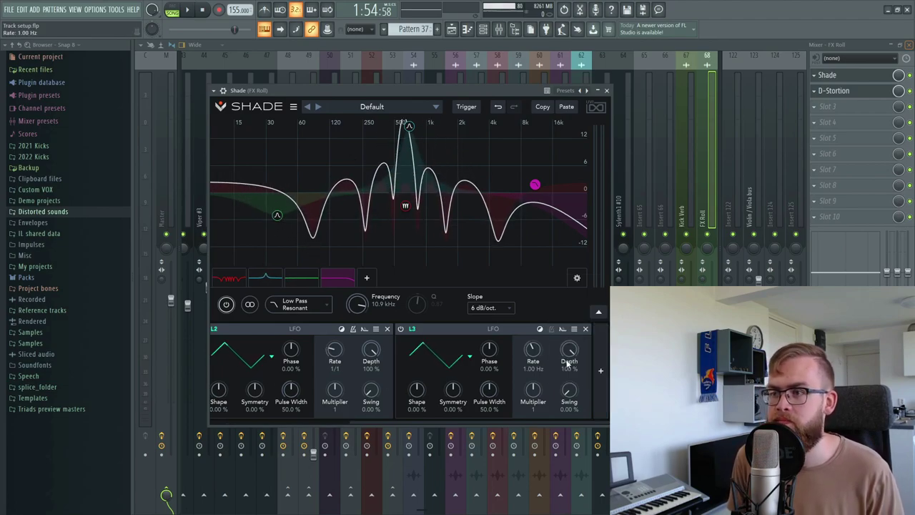
drag(412, 328, 357, 304)
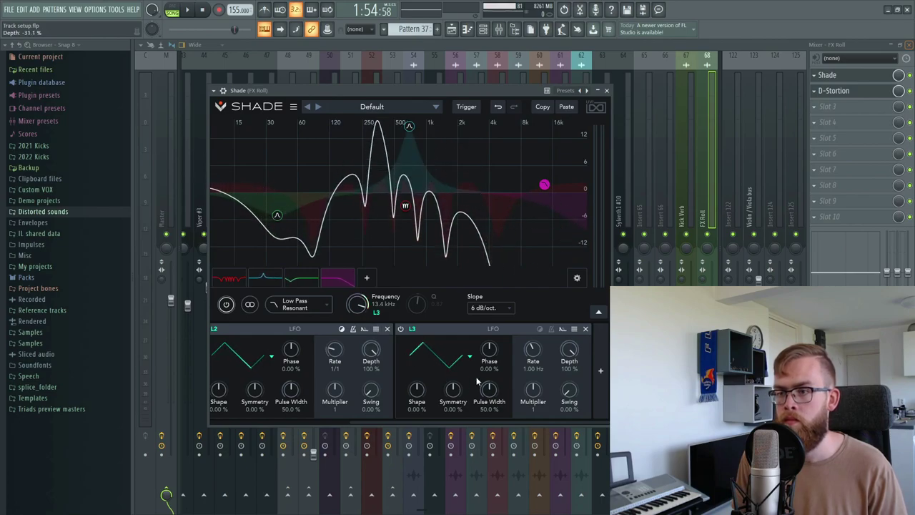
- Set the third LFO to 5.14% symmetry, -20.0% phase and a tempo-synced 2x rate
mouse_move(449, 397)
mouse_down()
mouse_move(453, 386)
mouse_move(453, 394)
mouse_up()
mouse_move(489, 354)
mouse_down()
mouse_move(493, 343)
mouse_move(490, 368)
mouse_up()
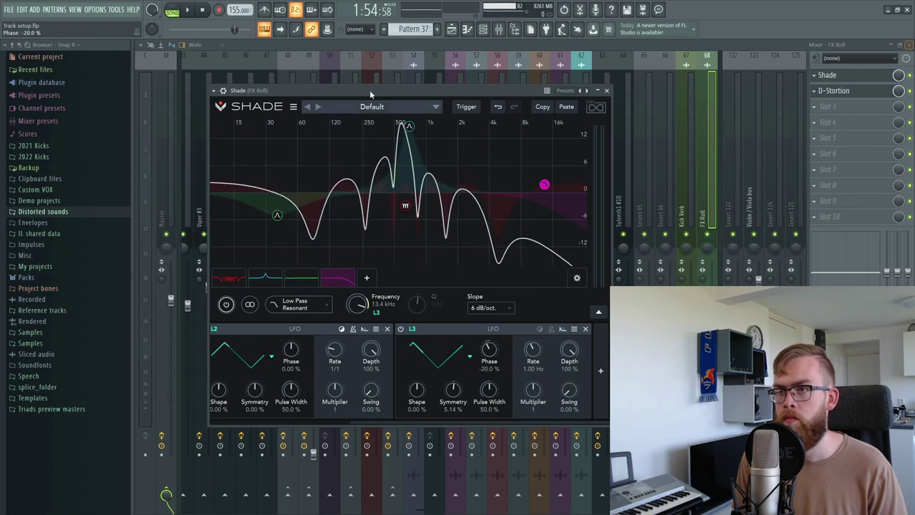
drag(390, 92, 404, 98)
click(565, 335)
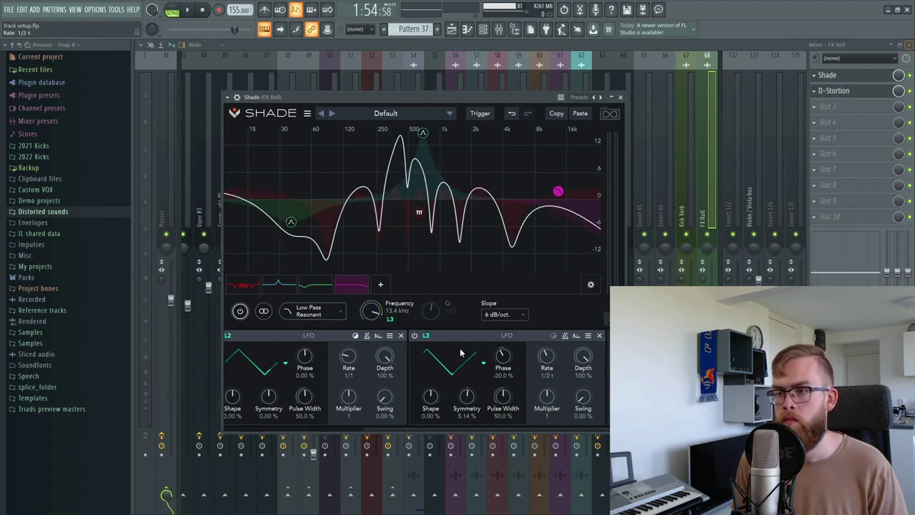
drag(542, 362, 546, 402)
drag(448, 103, 451, 101)
- While playing the roll, set the low-pass slope to 36 dB/oct and its LFO depth to about -49.4%
key(space)
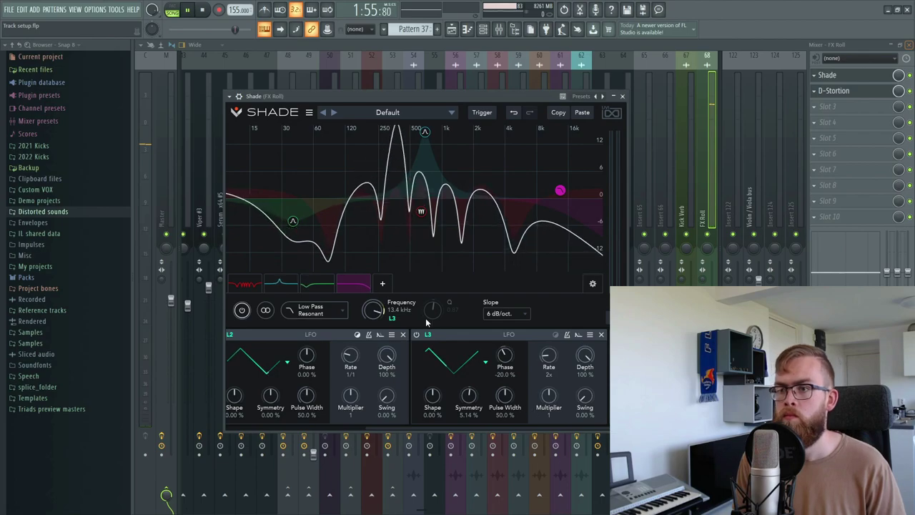
click(505, 313)
click(508, 386)
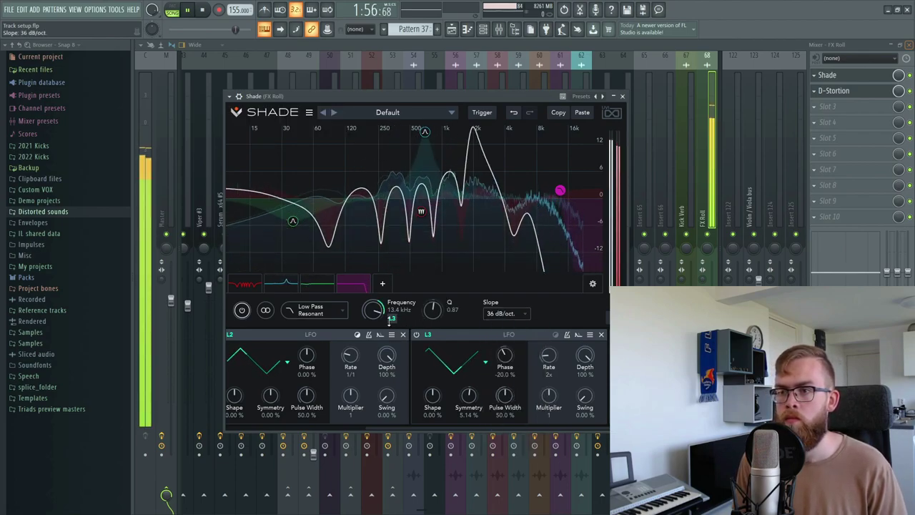
drag(392, 315, 392, 337)
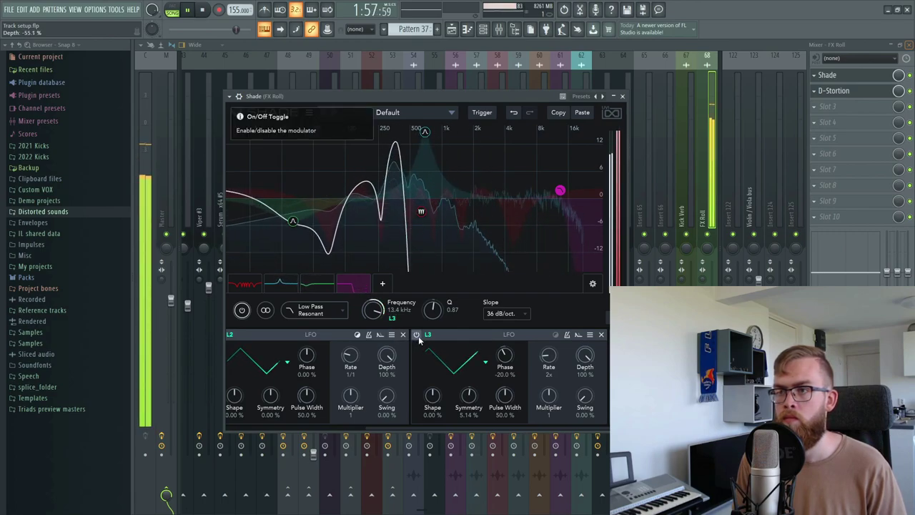
drag(391, 321, 391, 314)
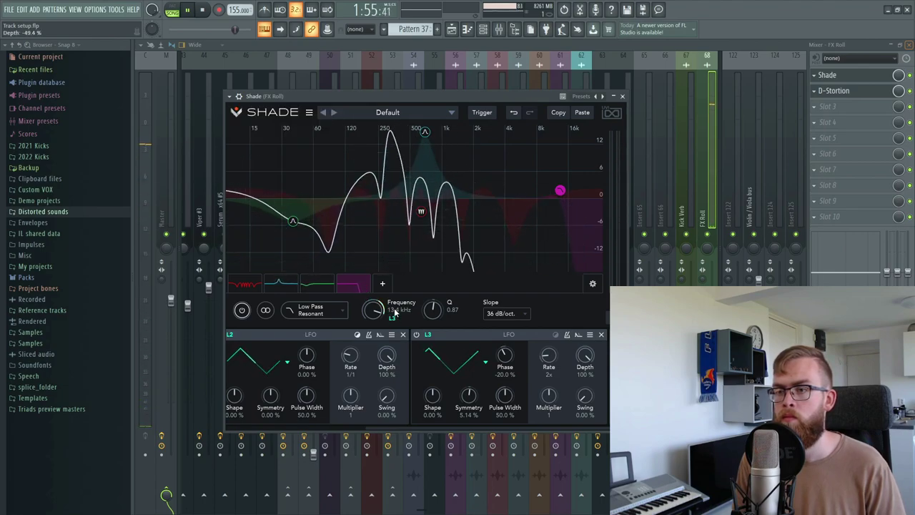
click(380, 205)
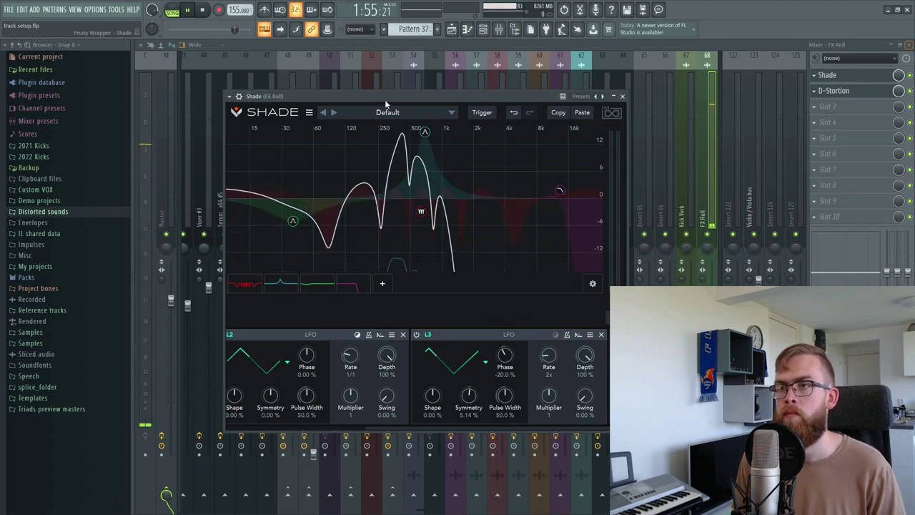
key(space)
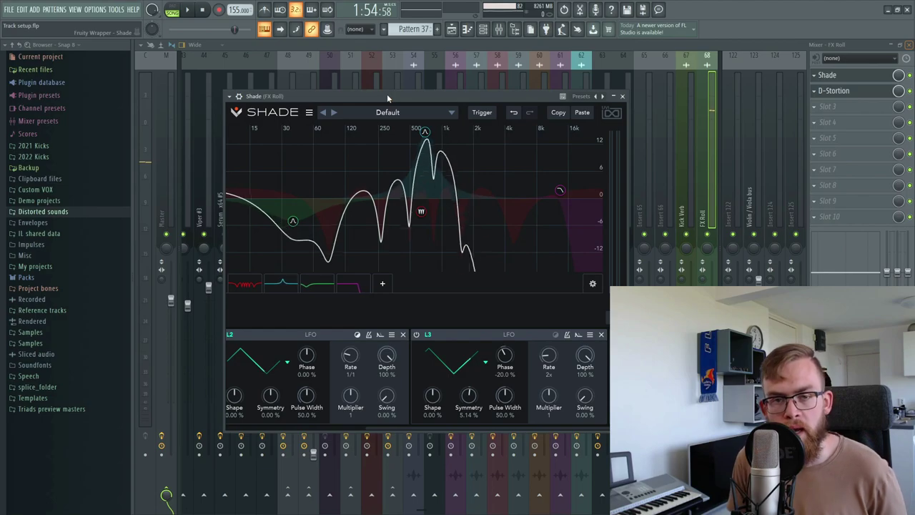
- Add a Peak Eq-ing cut at about 206 Hz with -7.94 dB gain and 1.90 Q-width, modulating its frequency by LFO at 3.14% depth
double_click(378, 212)
drag(378, 211, 362, 239)
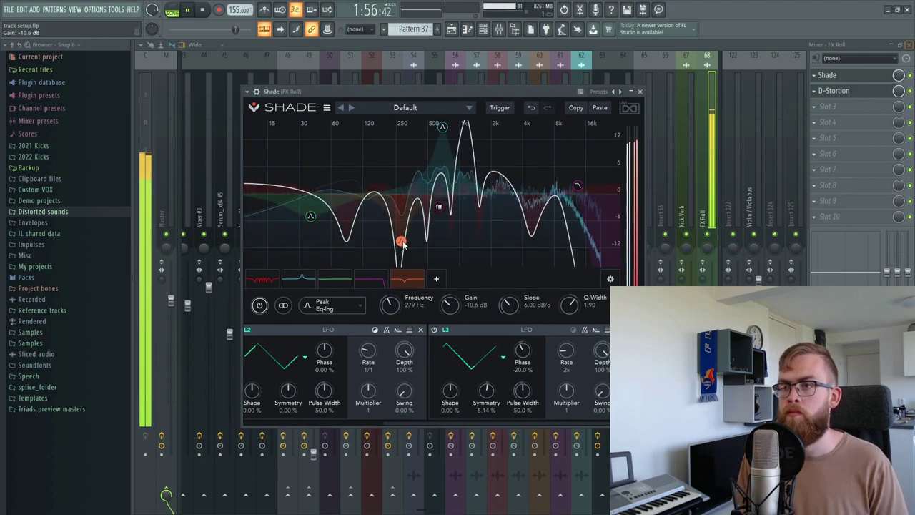
mouse_move(402, 245)
mouse_down()
mouse_move(466, 245)
mouse_move(375, 249)
mouse_move(389, 255)
mouse_move(390, 236)
mouse_up()
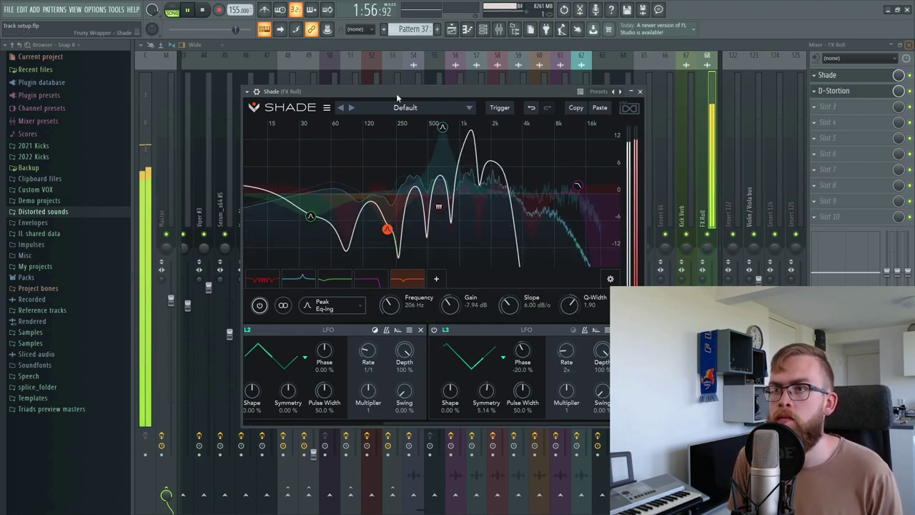
key(space)
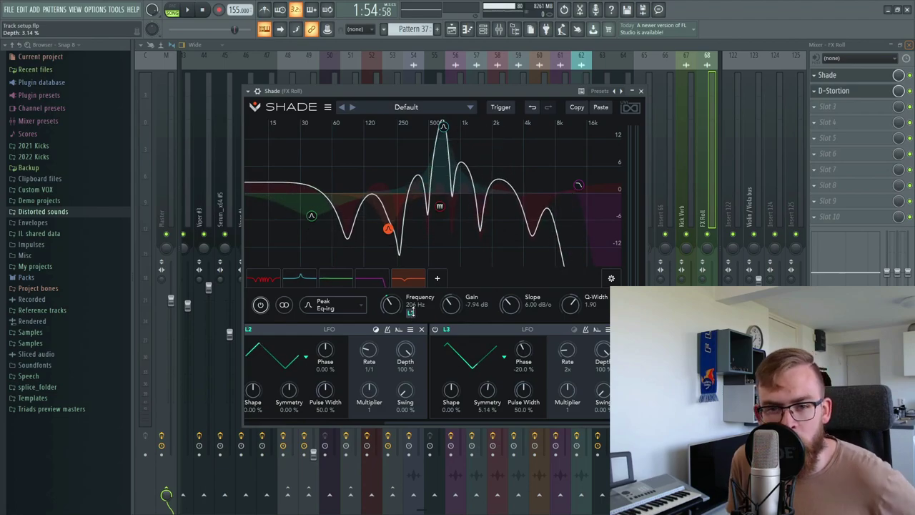
- Switch to the playlist arrangement containing the FX Roll clips
click(452, 29)
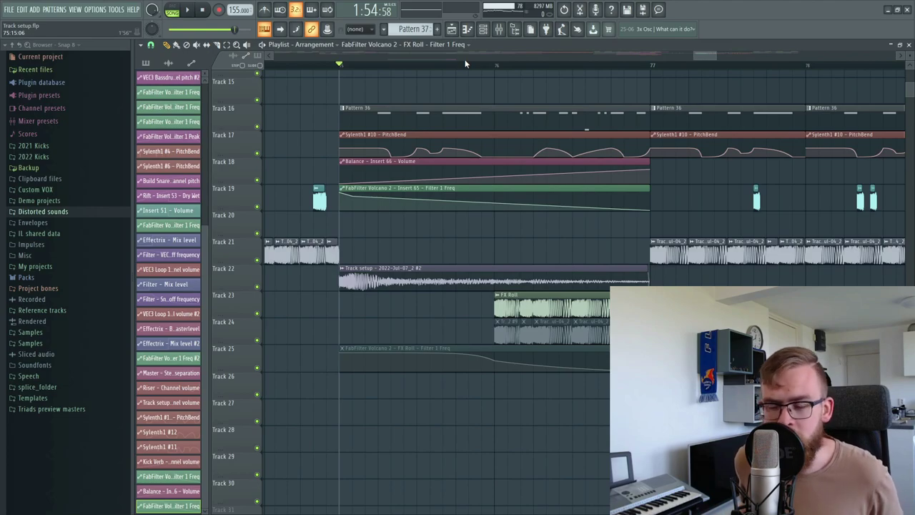
- Play the fill from bar 75 and unmute the FX Roll's Volcano 2 filter frequency automation clip on track 25
key(space)
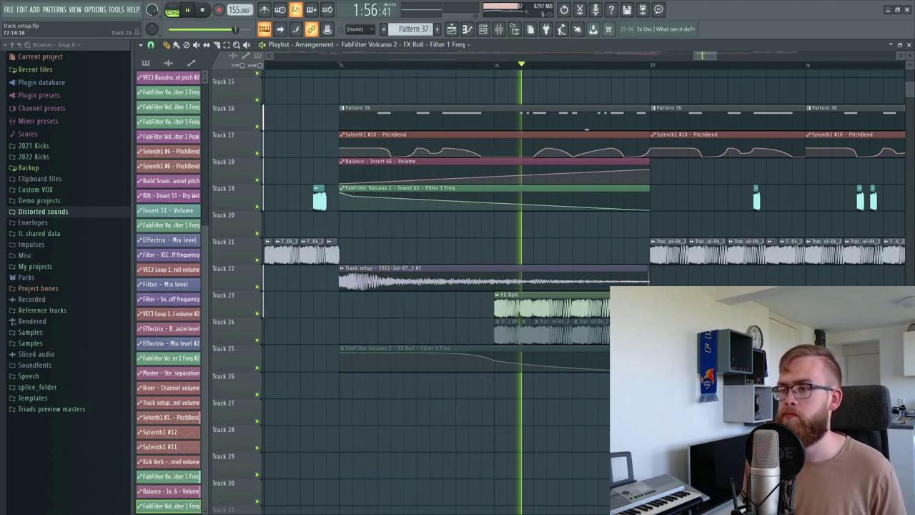
key(space)
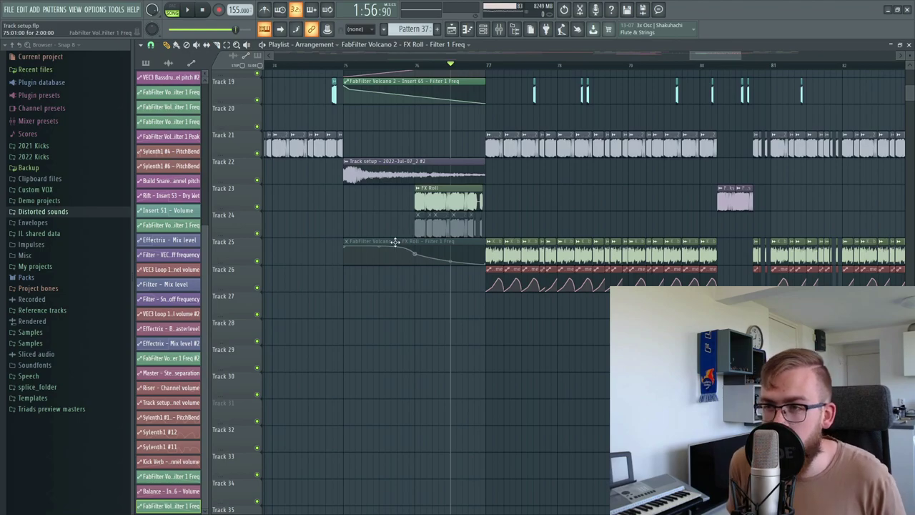
click(407, 259)
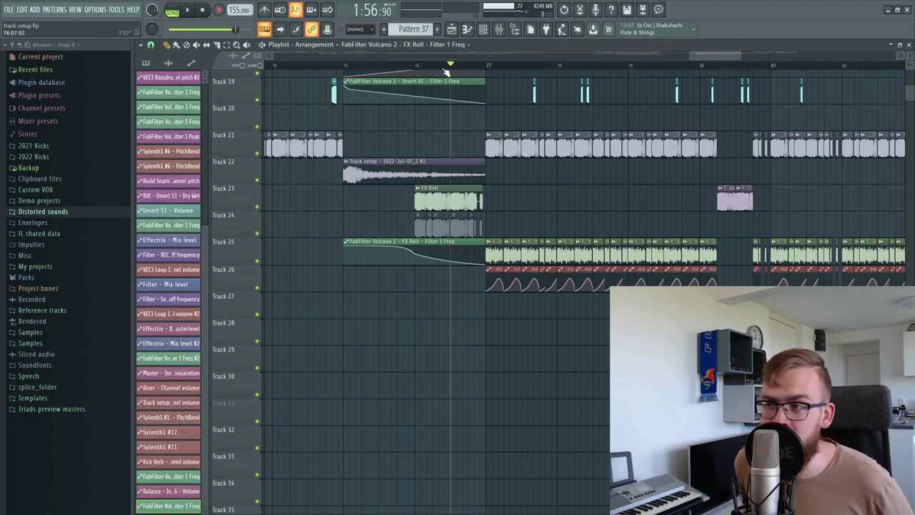
- Select a time range spanning one beat either side of bar 77 and load Fruity Balance into slot 10 of the FX Roll mixer track
scroll(493, 83, up, 5)
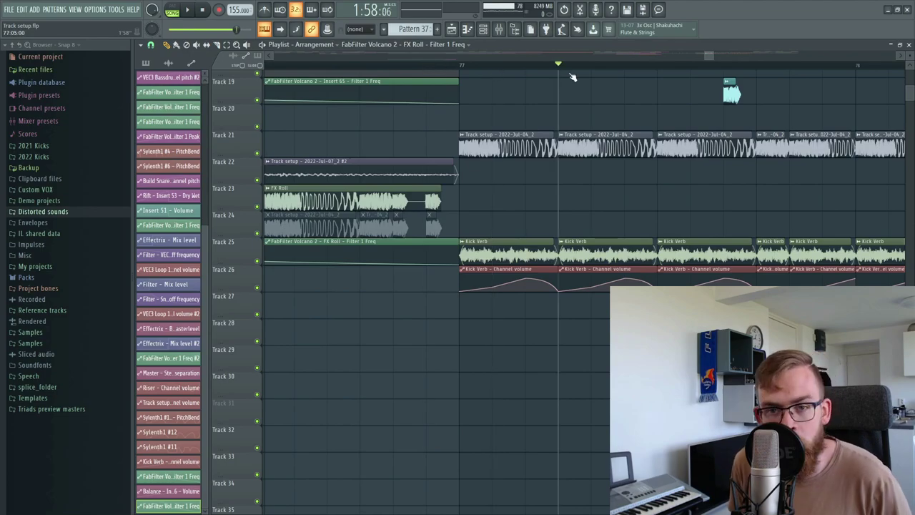
drag(499, 206, 523, 124)
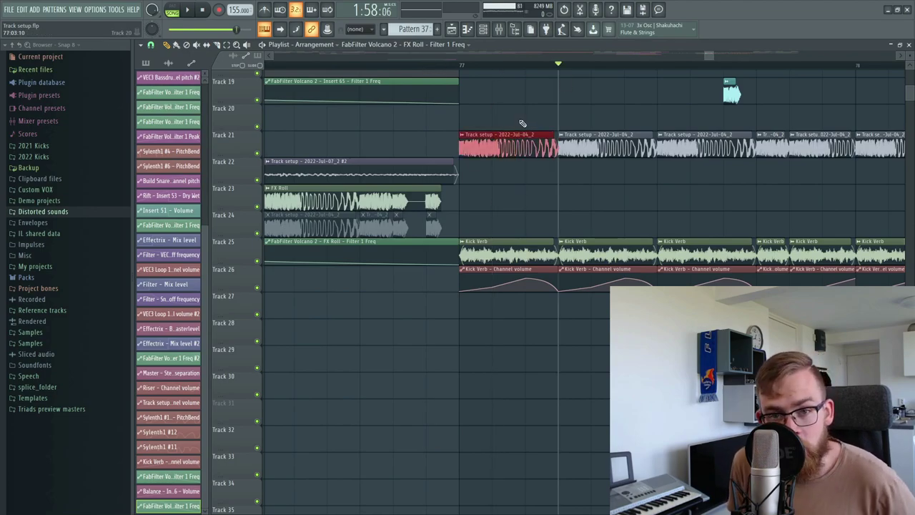
scroll(442, 76, down, 2)
drag(396, 69, 530, 95)
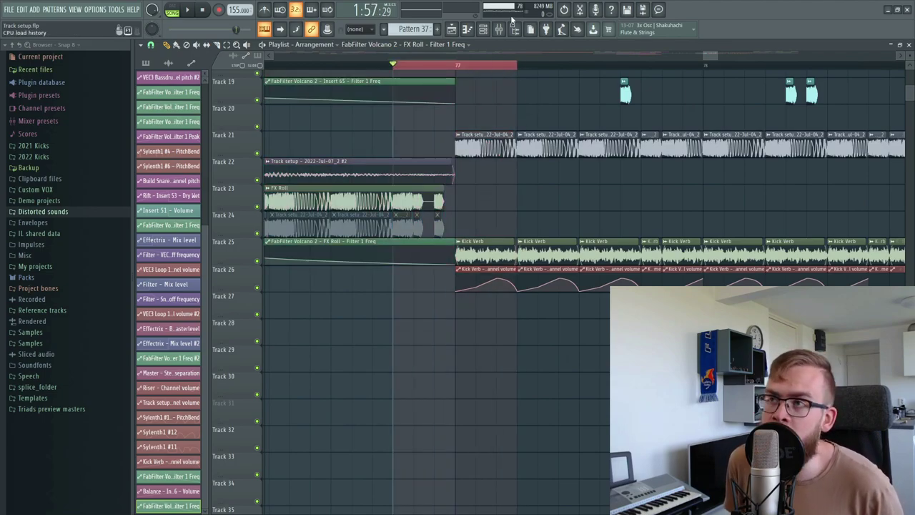
click(502, 32)
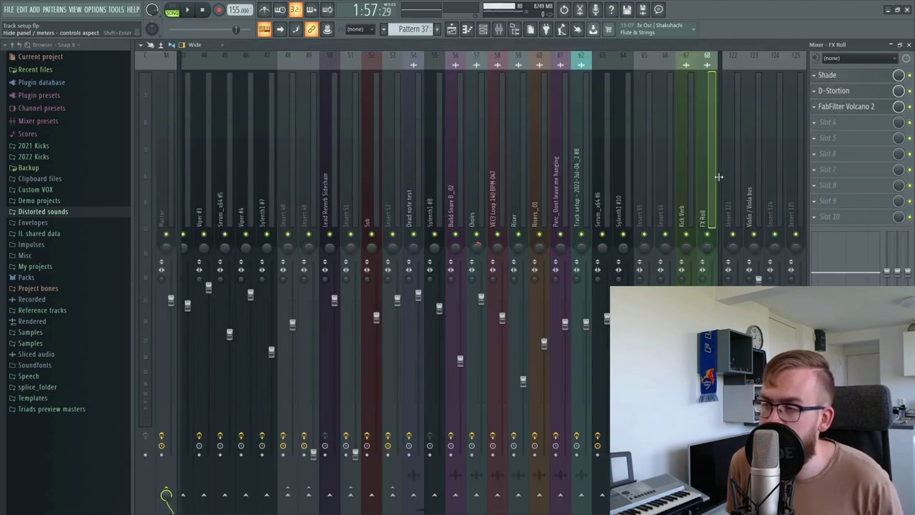
click(834, 220)
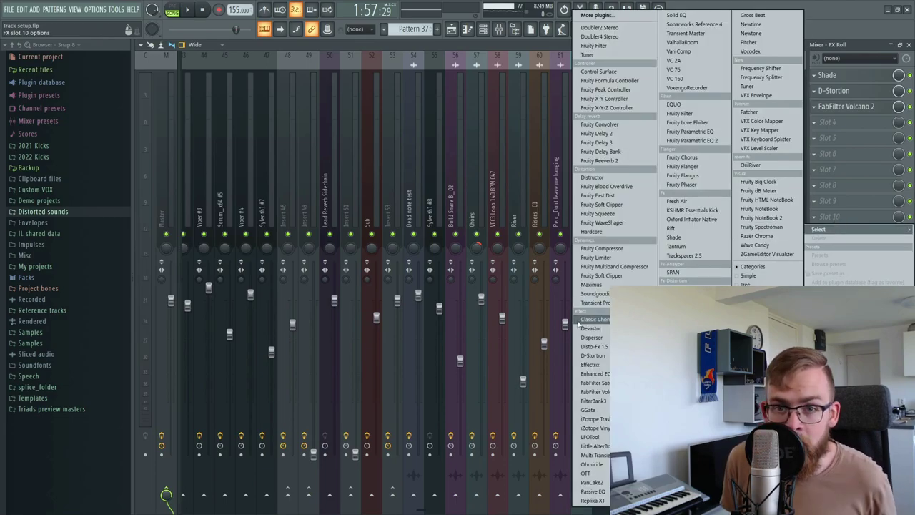
click(643, 321)
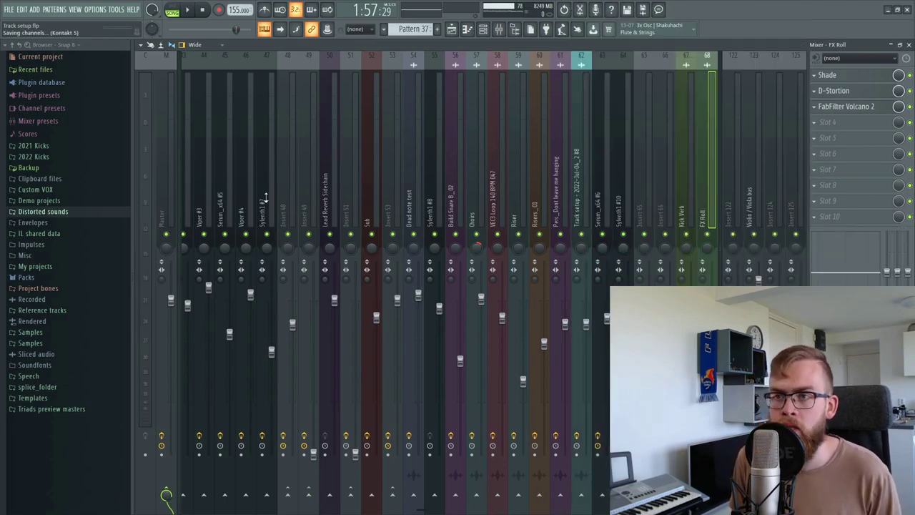
- Create an automation clip for the FX Roll's Fruity Balance volume and place it on track 27 across the start of bar 77
right_click(261, 169)
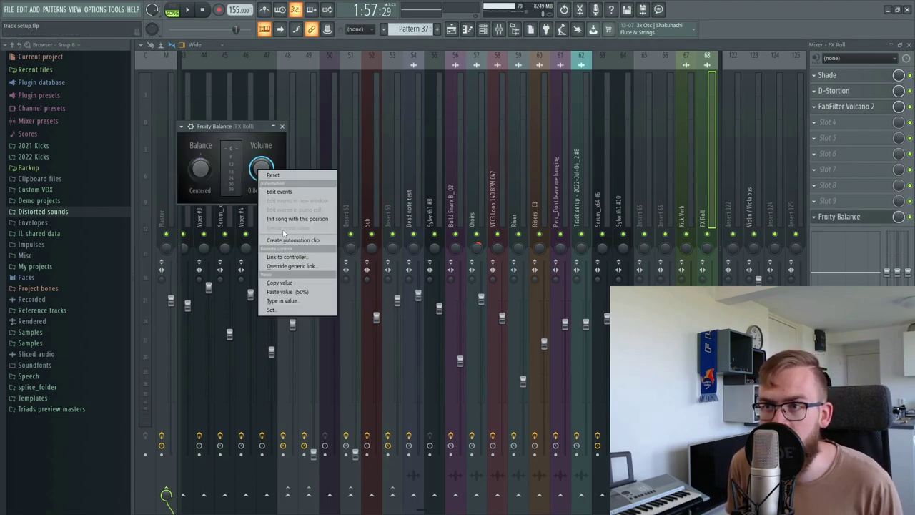
click(293, 241)
drag(458, 108, 460, 296)
click(500, 30)
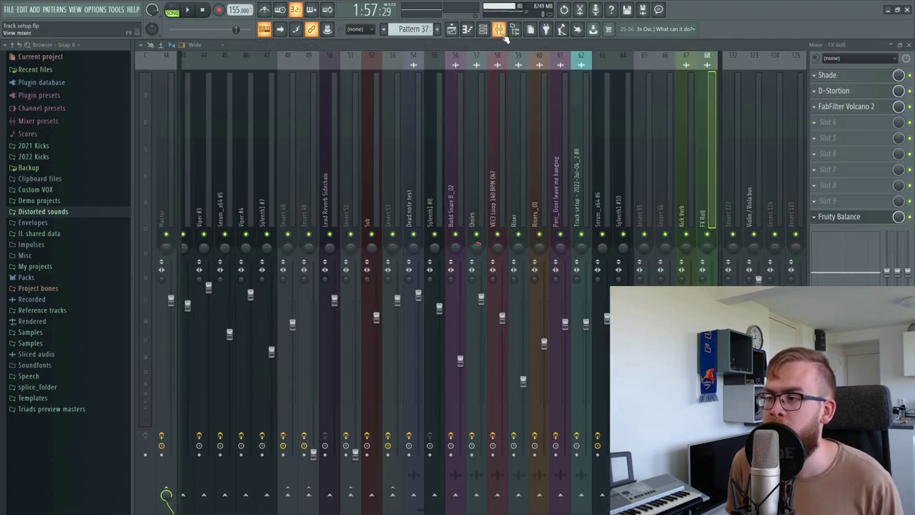
click(451, 29)
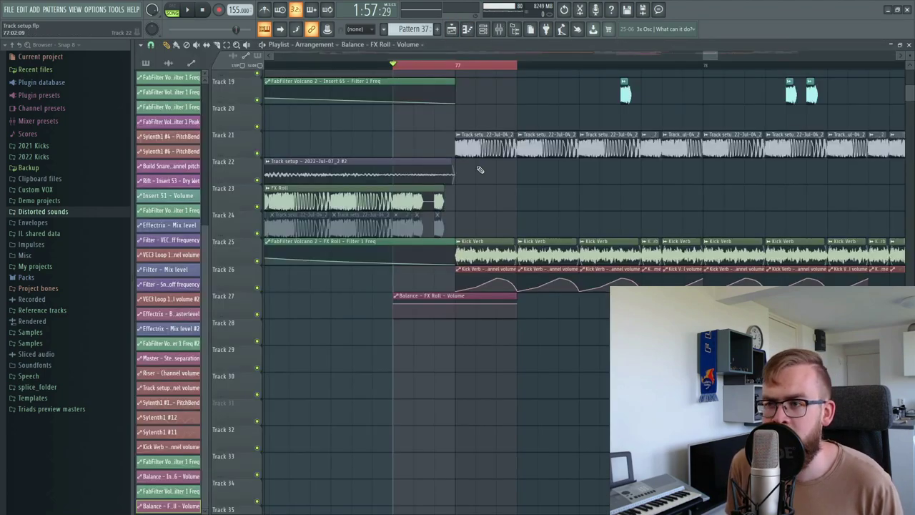
- Add a 0% point at bar 77 in the FX Roll volume automation with Hold mode, and clear the time selection
drag(451, 312, 455, 331)
right_click(457, 318)
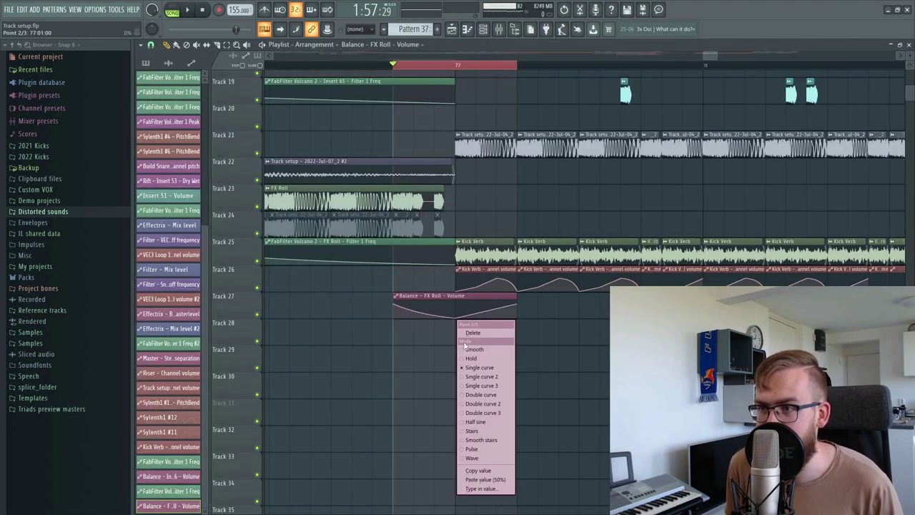
click(469, 357)
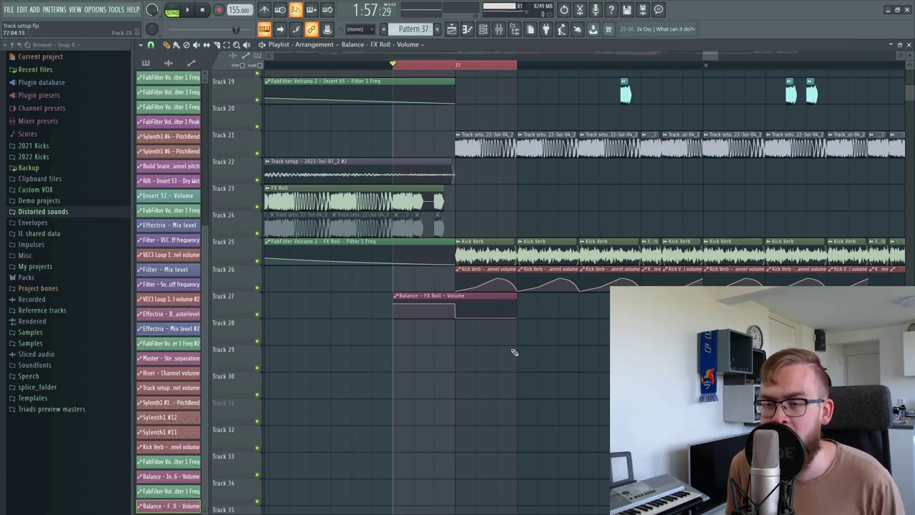
double_click(414, 63)
scroll(414, 66, down, 5)
scroll(408, 68, up, 3)
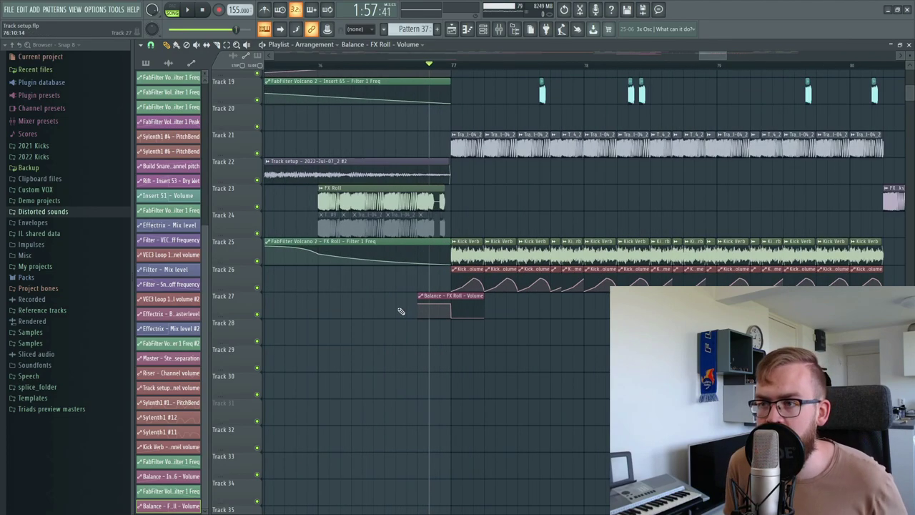
drag(402, 341, 455, 293)
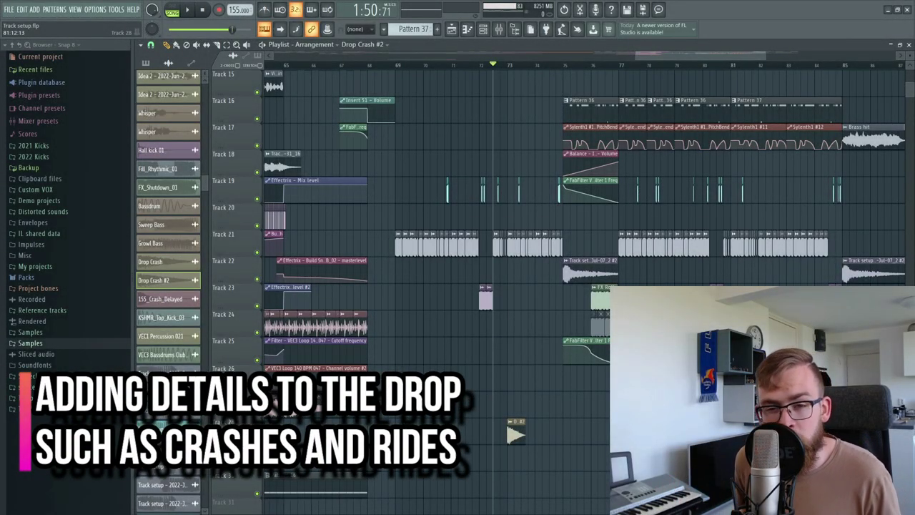
- Select the kick clips on track 21 and the screech clip on track 22 from bar 69 onward, and clear the selection
scroll(498, 68, up, 4)
scroll(531, 149, down, 3)
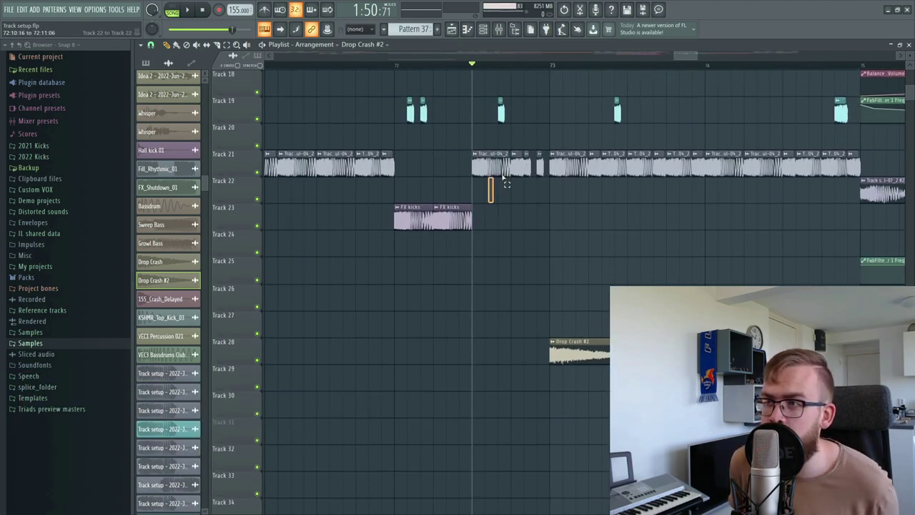
drag(493, 185, 563, 169)
scroll(532, 69, down, 3)
drag(643, 125, 327, 204)
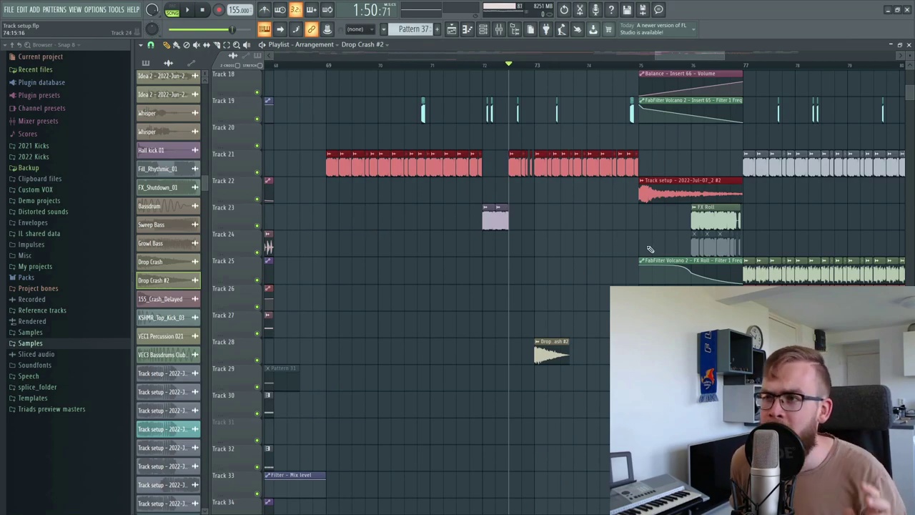
key(ctrl+d)
scroll(577, 304, down, 2)
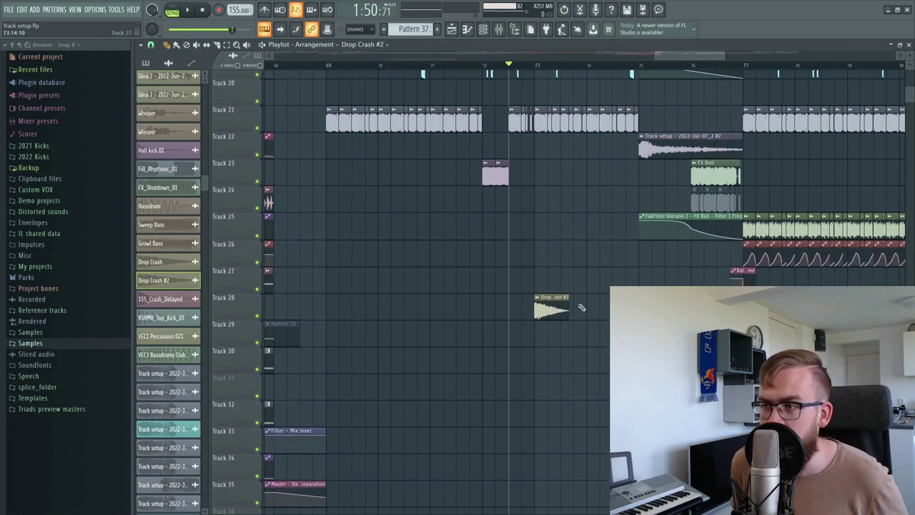
- Examine the Drop Crash #2 placement against the kicks around bar 73 and the 155_Crash_Delayed clips in the build-up
scroll(571, 137, up, 5)
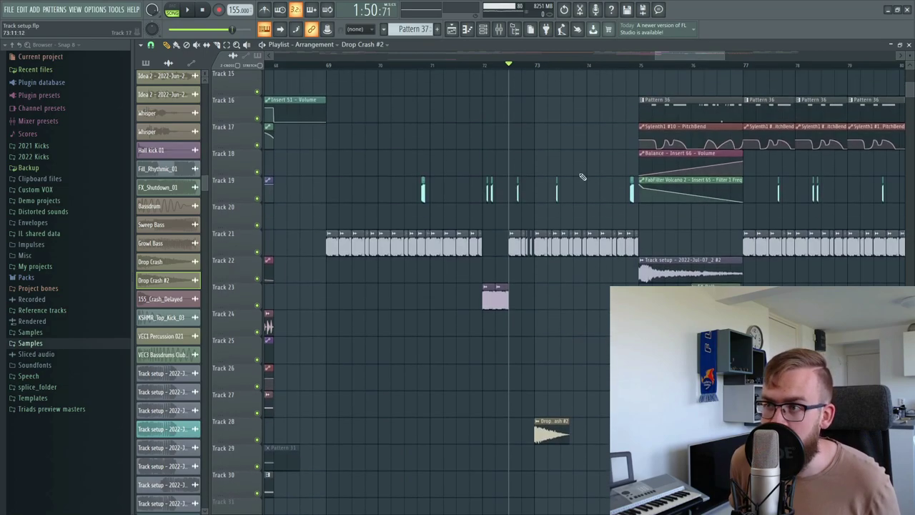
scroll(572, 136, down, 3)
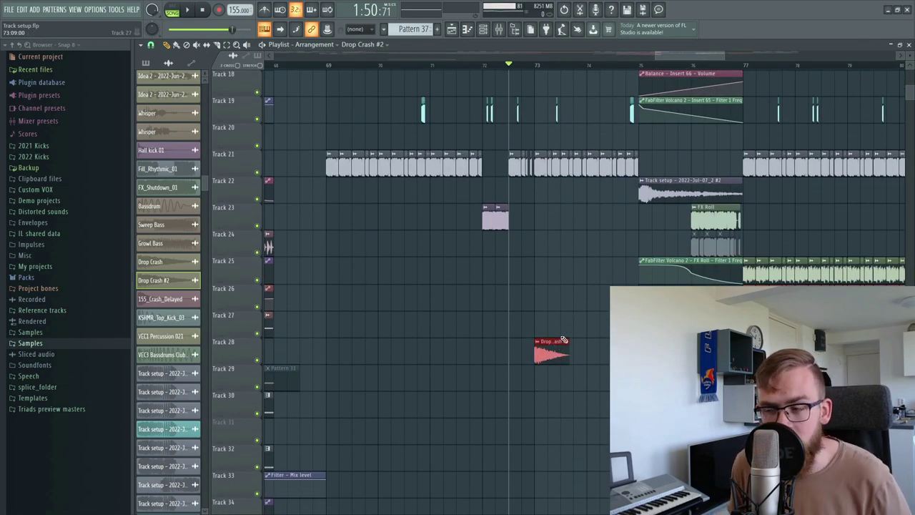
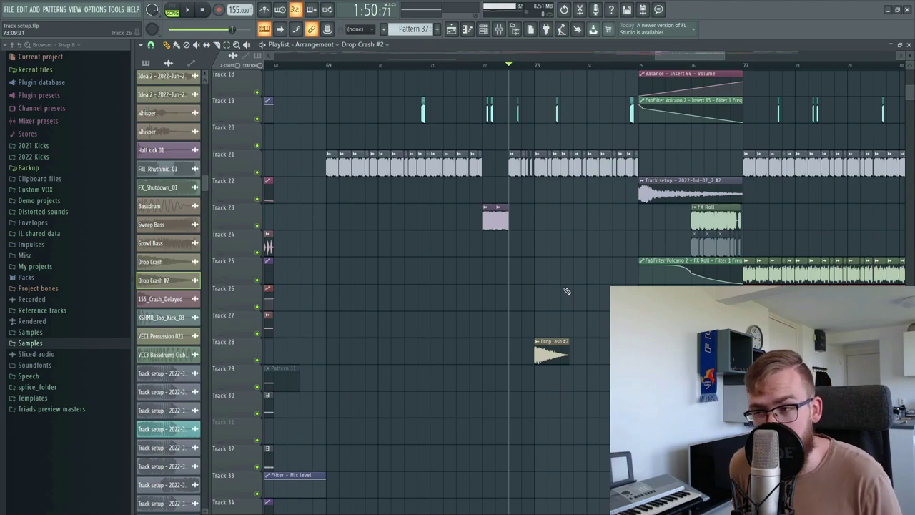
scroll(565, 291, down, 1)
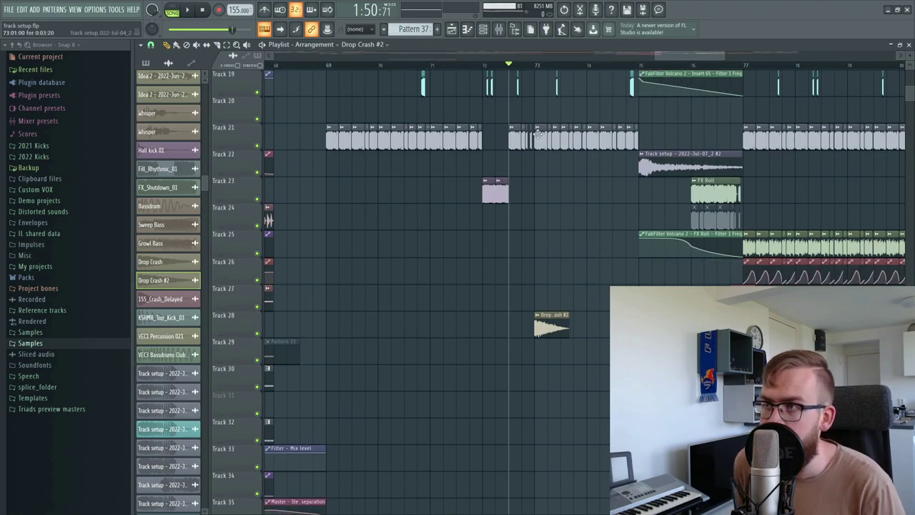
scroll(530, 61, down, 4)
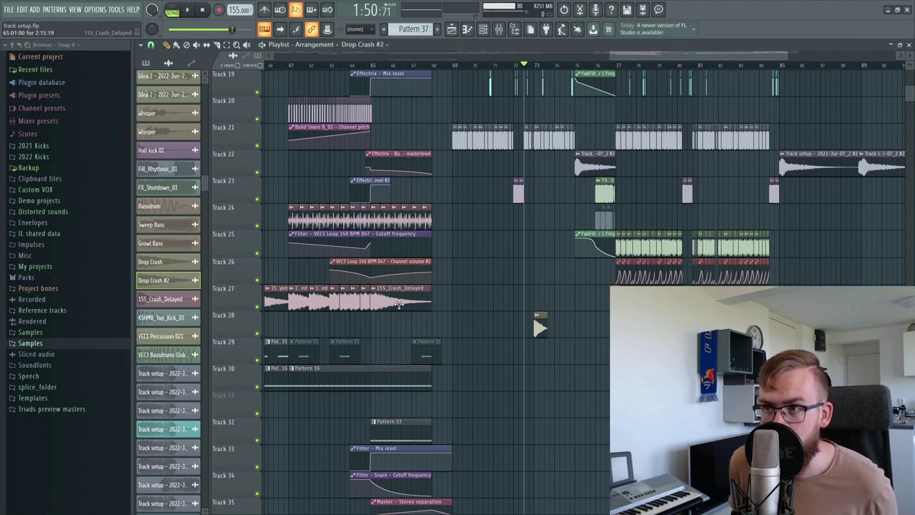
drag(493, 290, 565, 288)
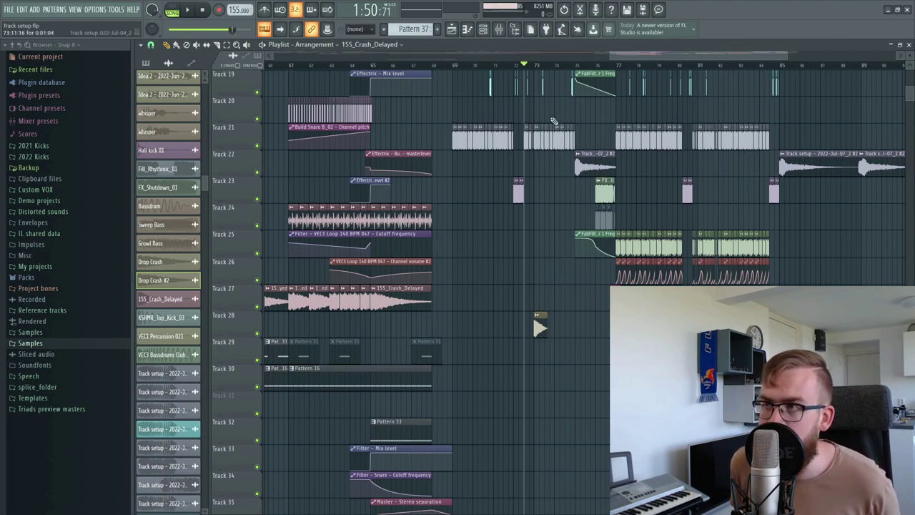
scroll(544, 69, up, 7)
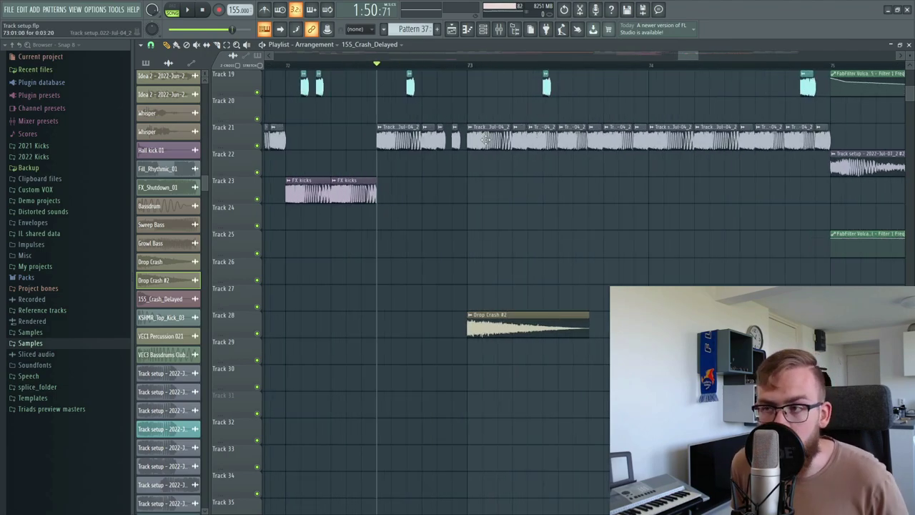
scroll(540, 281, down, 5)
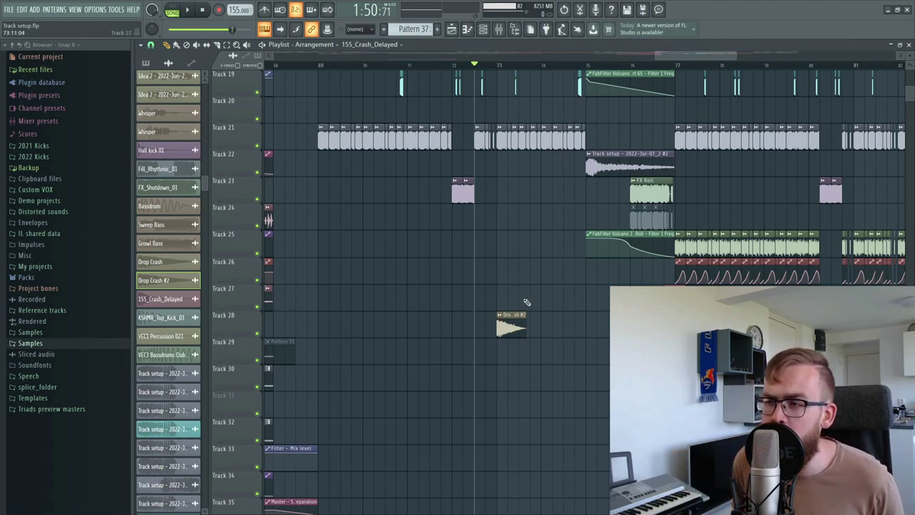
- Try moving the Drop Crash #2 clip from bar 73 to just before bar 69 and play the arrangement
drag(517, 314, 309, 315)
key(space)
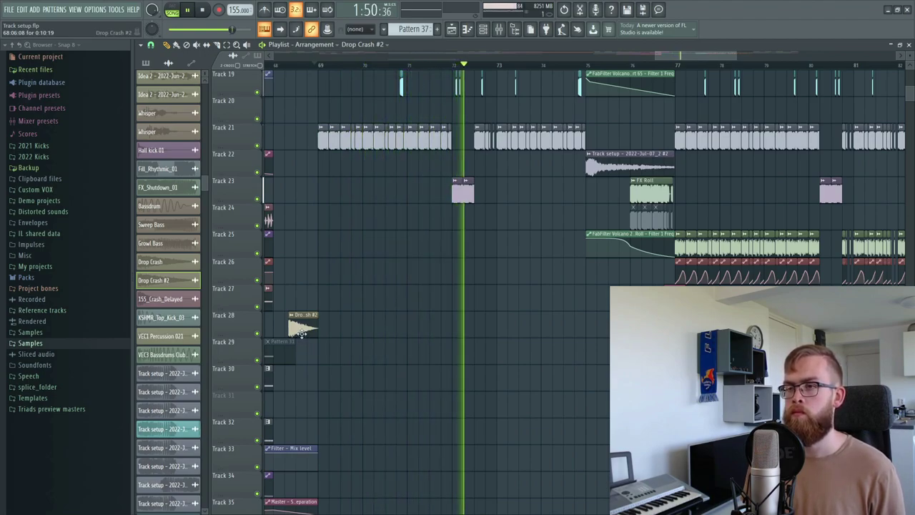
key(space)
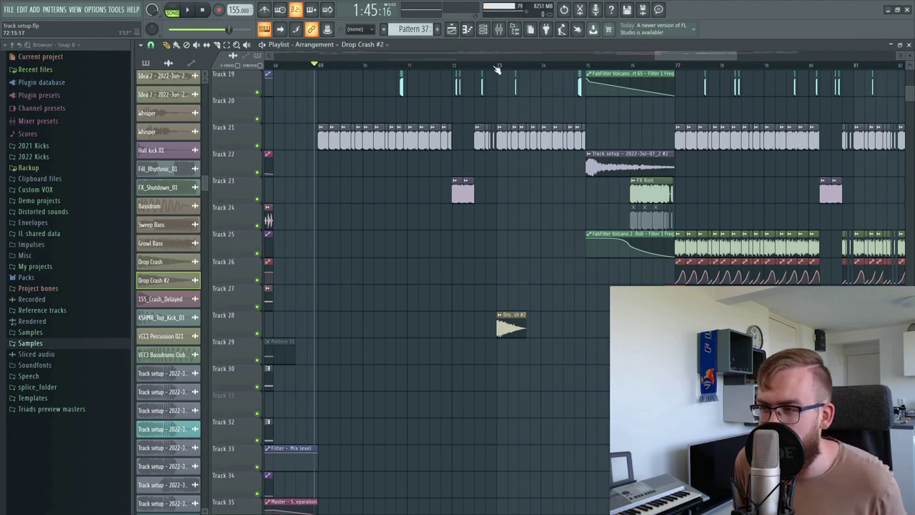
- While playing the drop from bar 69, move Drop Crash #2 to track 29 and add copies through bar 74, shortening the last ones
key(space)
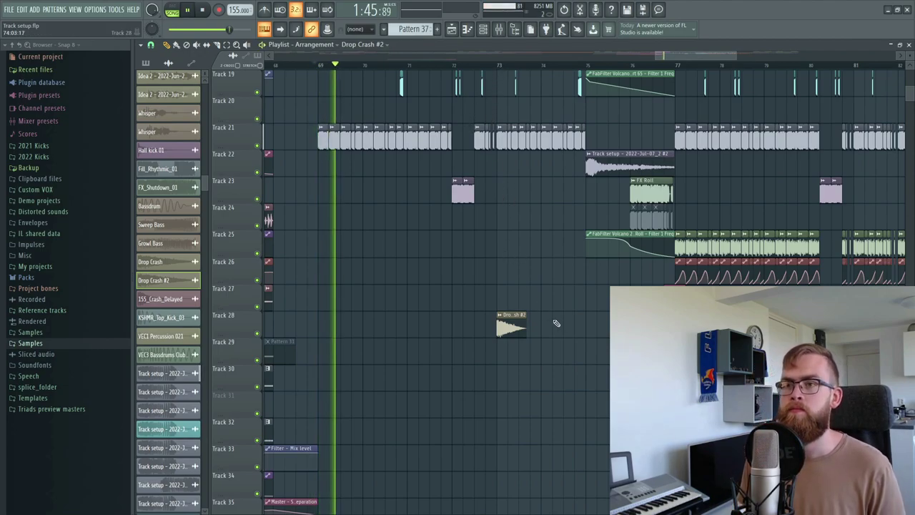
scroll(527, 286, down, 3)
click(526, 250)
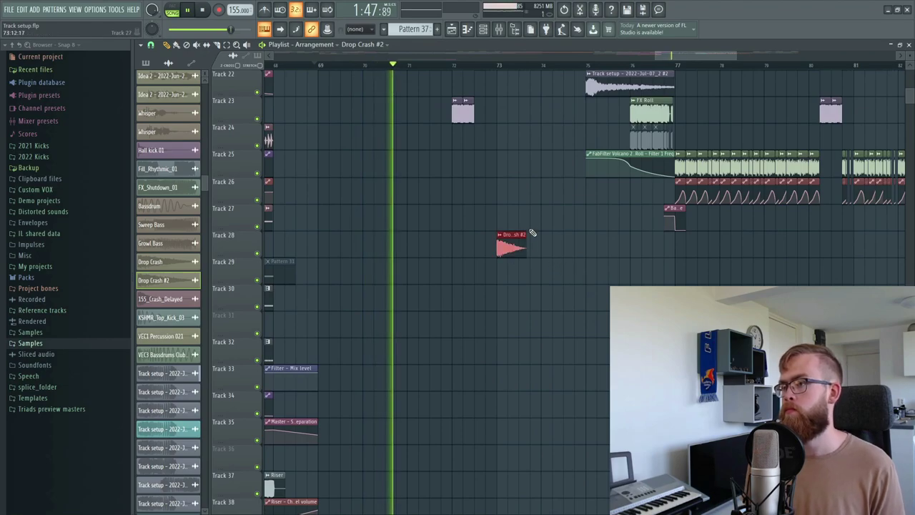
key(shift+Down)
key(ctrl+d)
scroll(527, 218, up, 1)
scroll(527, 219, up, 1)
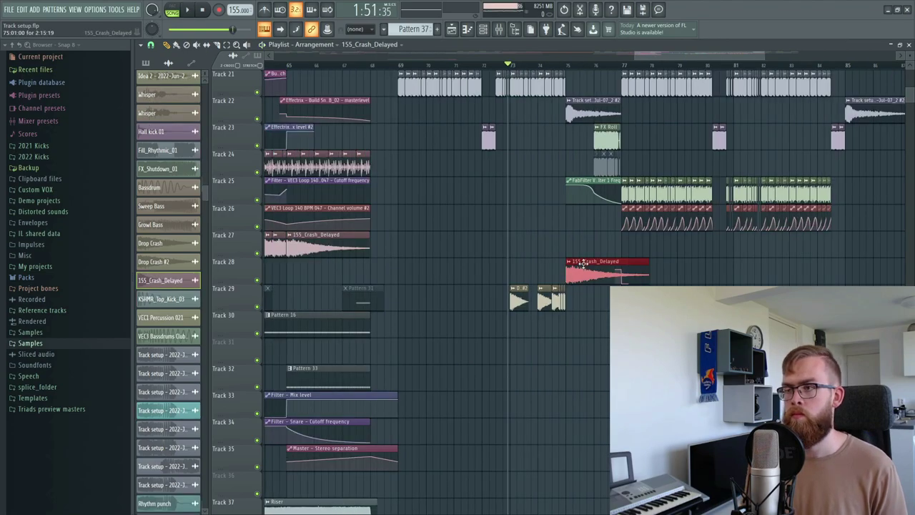
- Move the 155_Crash_Delayed clip at bar 75 up to track 27, deselect it and play through the fill
click(583, 264)
key(space)
key(ctrl+d)
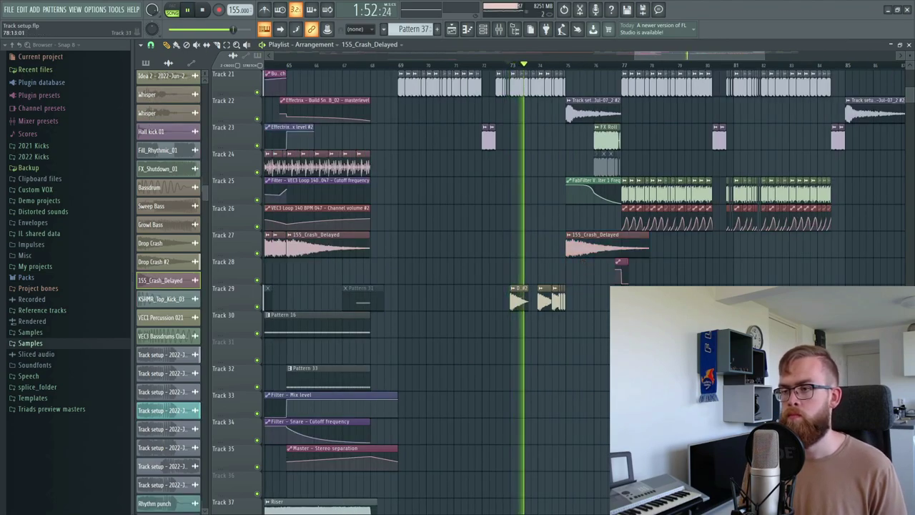
scroll(580, 67, up, 5)
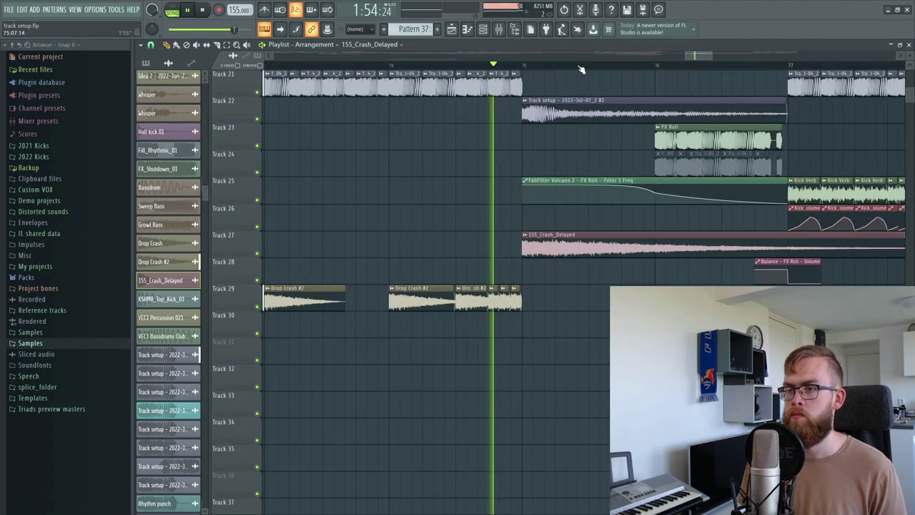
scroll(580, 68, down, 5)
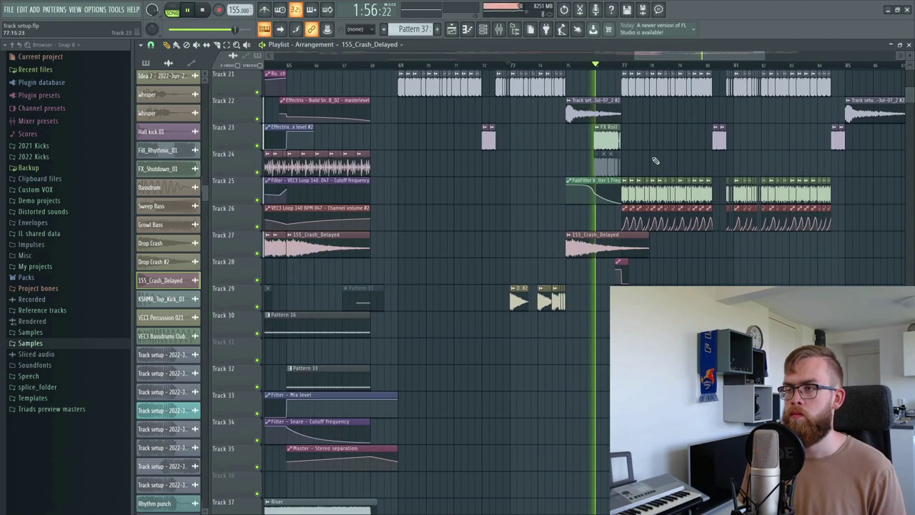
- Trim the 155_Crash_Delayed clip at bar 75 on track 27 to end at bar 77 and play through the fill
drag(646, 242, 632, 238)
key(space)
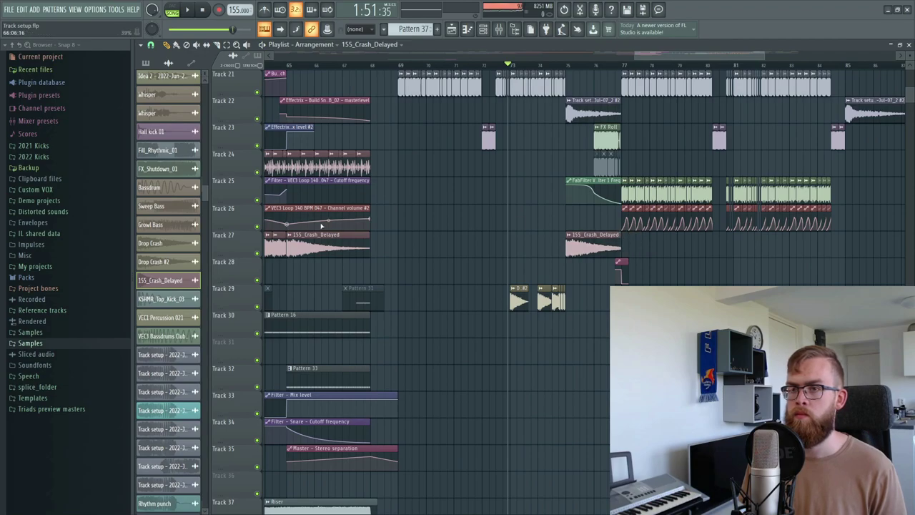
double_click(316, 247)
key(Escape)
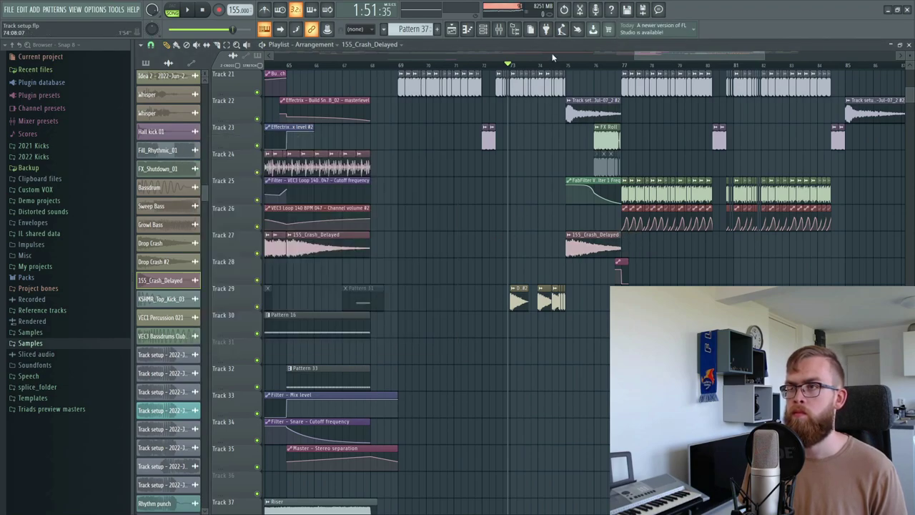
key(space)
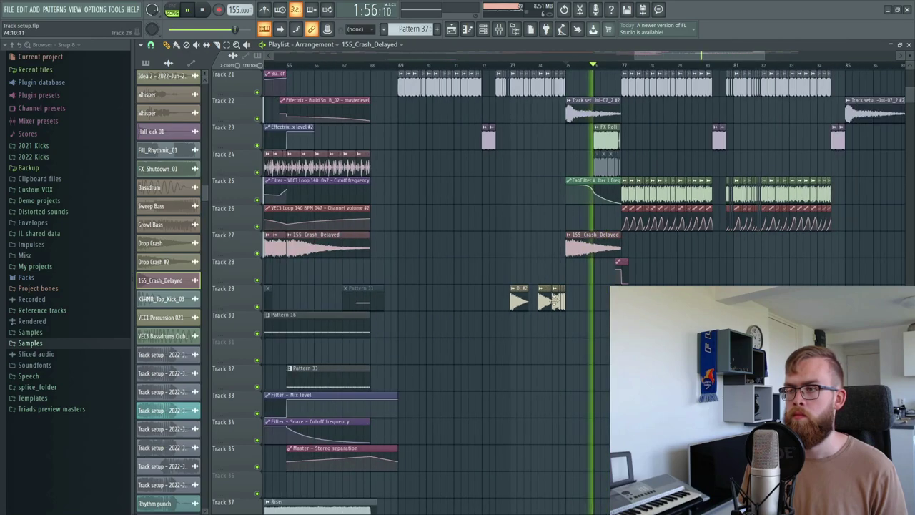
key(space)
- While playing from bar 73, delete the extra Drop Crash #2 copies around bar 74 on track 29, keeping only the one at bar 73
scroll(512, 71, up, 4)
click(512, 66)
key(space)
right_click(602, 295)
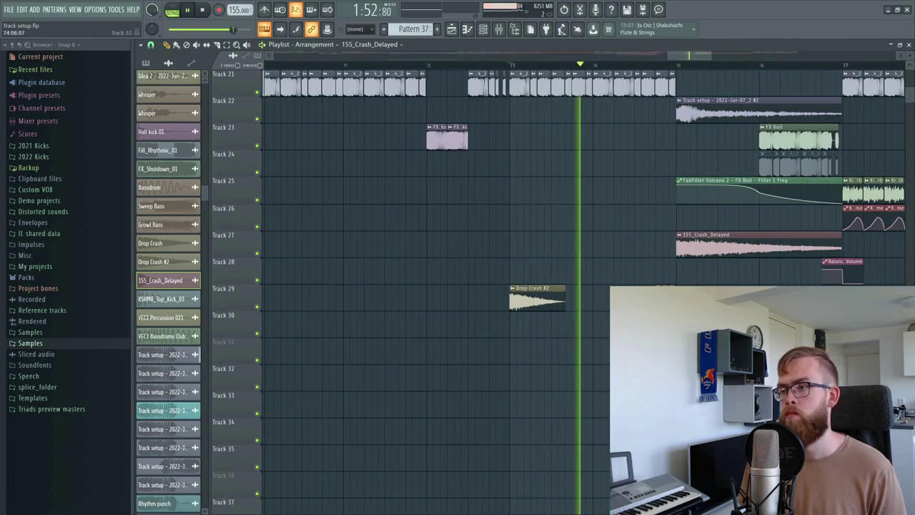
scroll(703, 325, up, 3)
scroll(644, 272, down, 1)
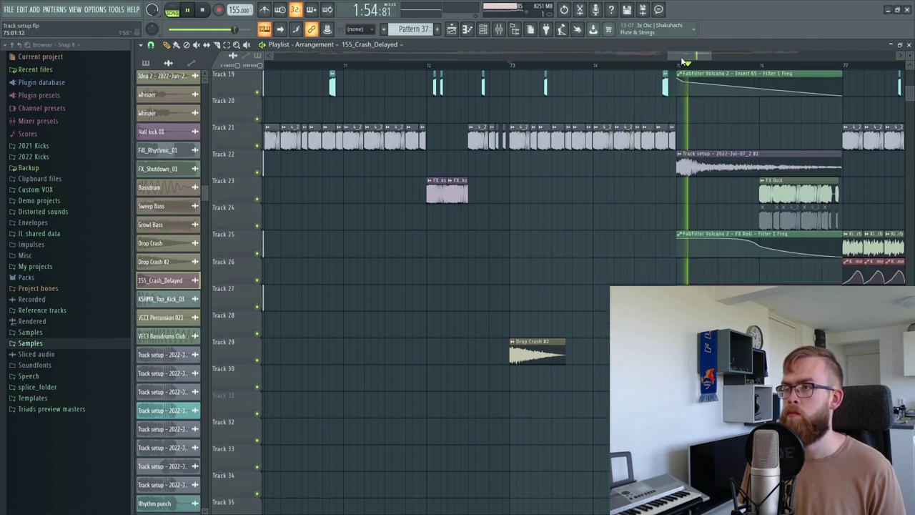
key(space)
scroll(592, 357, down, 2)
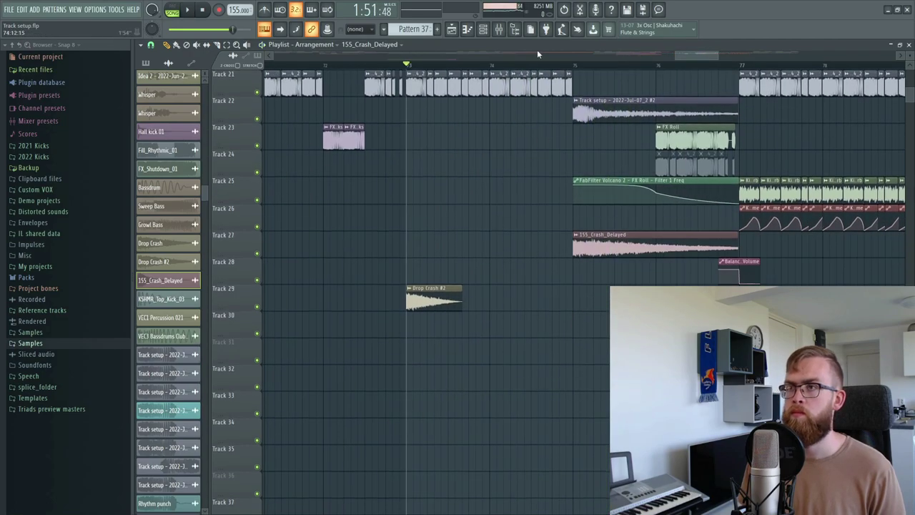
- Lower the Drop Crash #2 mixer track's volume and insert FabFilter Pro-Q 2 on it with a low cut removing the low end
click(502, 31)
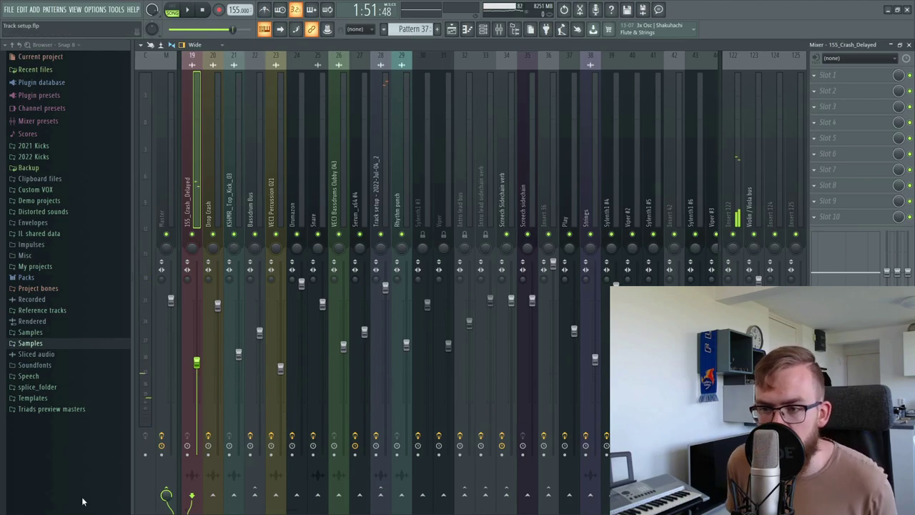
drag(298, 510, 511, 510)
click(405, 308)
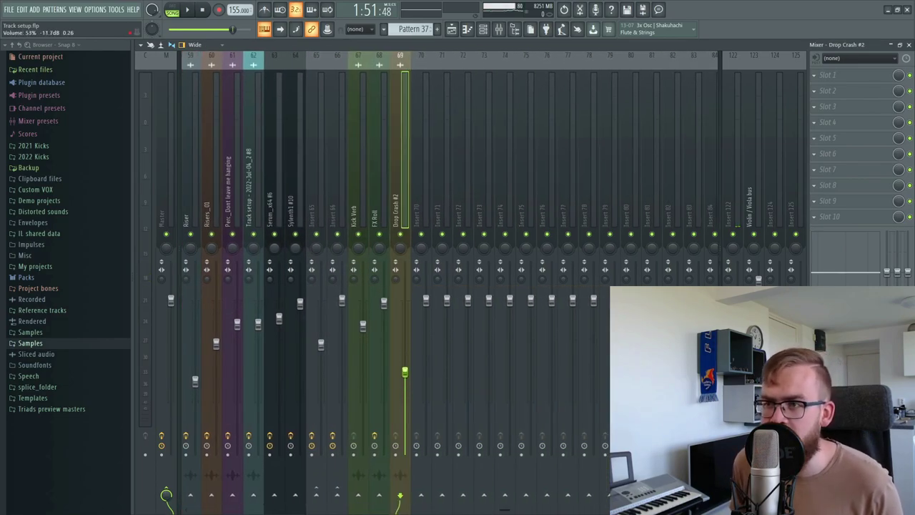
click(832, 75)
click(737, 223)
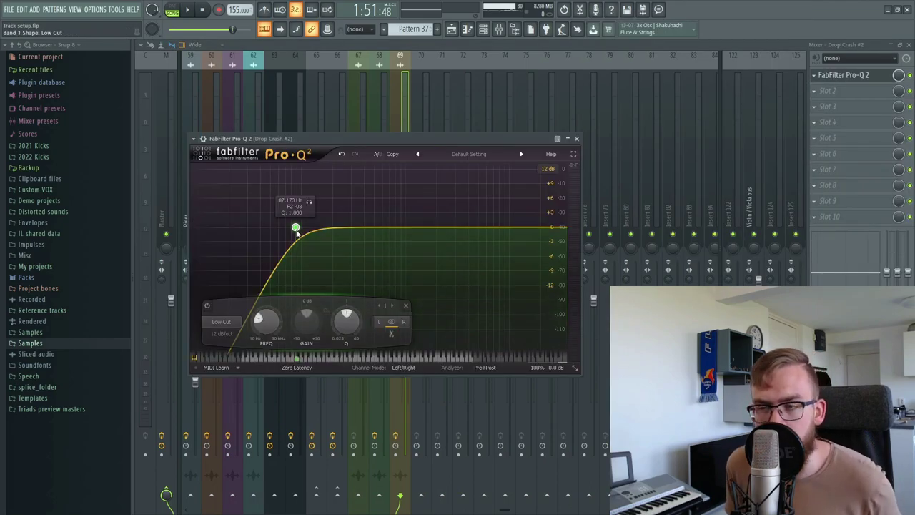
drag(301, 232, 335, 233)
- Add ValhallaRoom in slot 2 of the Drop Crash #2 track with a 24% mix, adjusting the decay and raising the depth
click(858, 91)
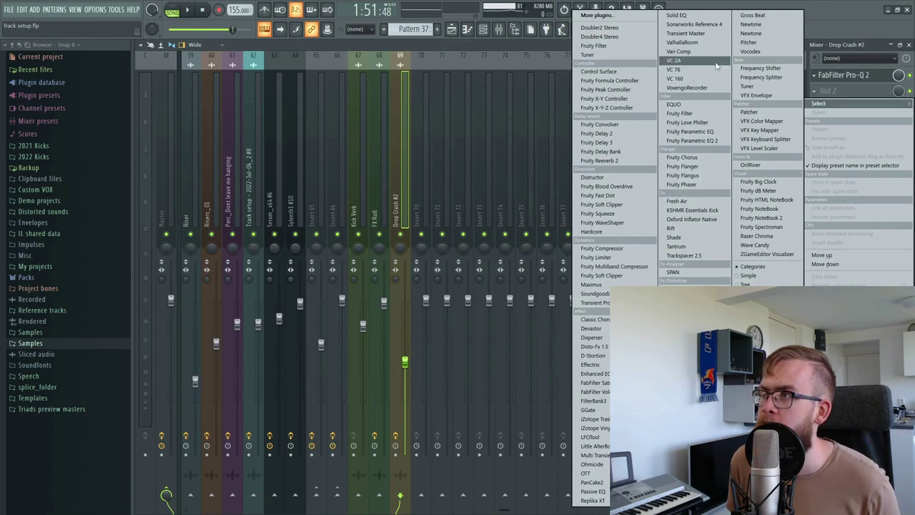
click(694, 43)
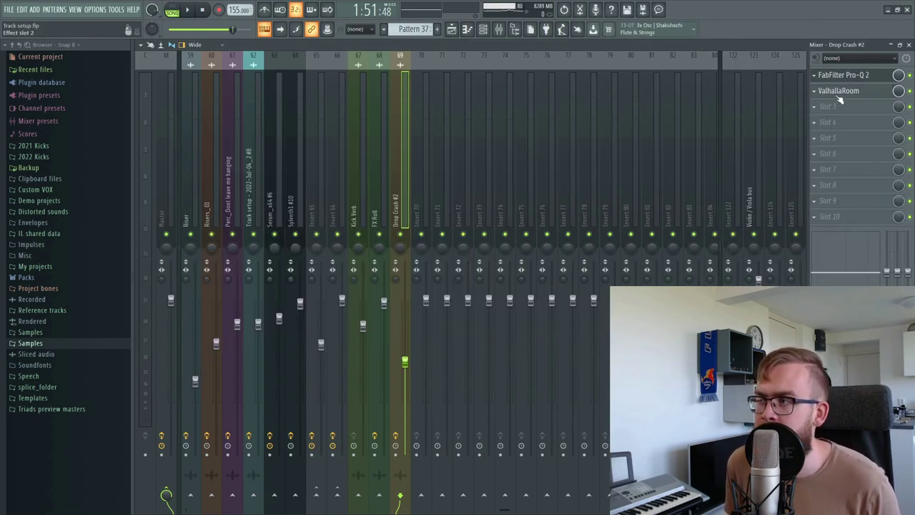
click(839, 93)
drag(220, 295, 221, 293)
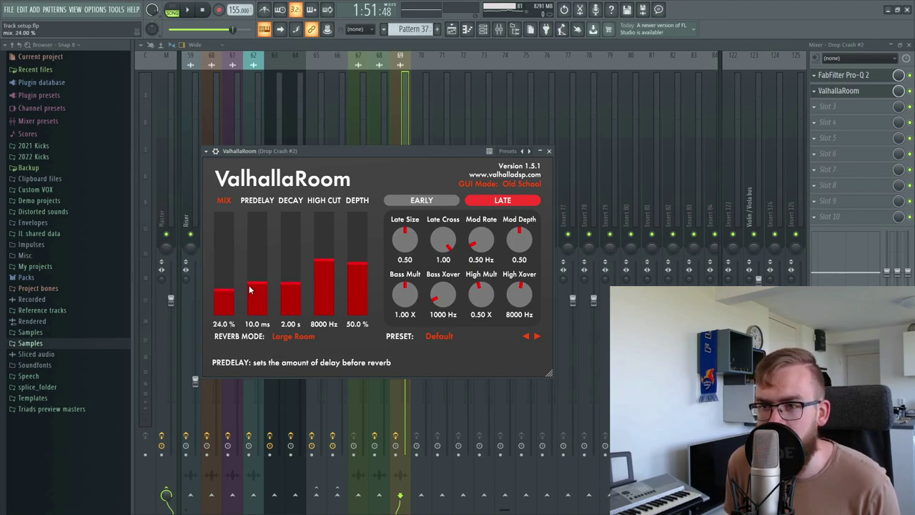
drag(287, 292, 288, 290)
drag(351, 264, 353, 208)
- Return to the playlist and play the drop from bar 69 through Drop Crash #2 at bar 73
click(464, 29)
scroll(514, 70, down, 2)
click(453, 29)
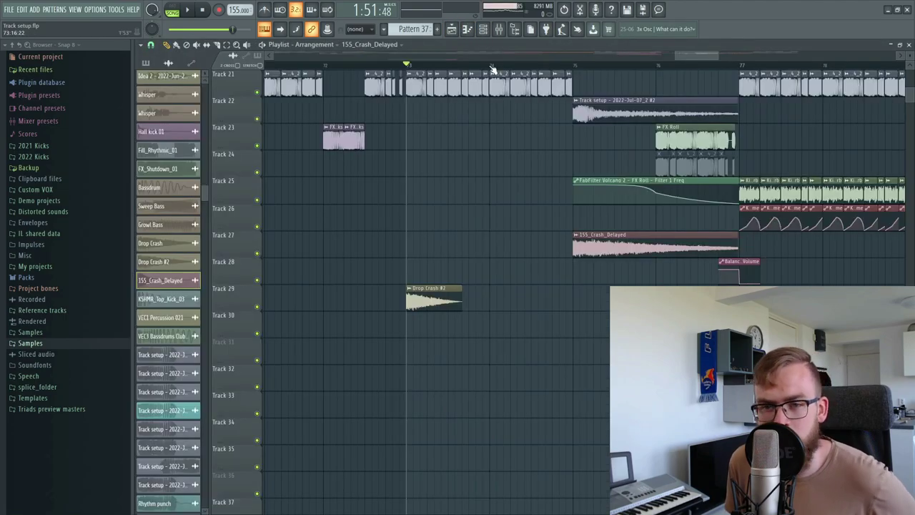
scroll(492, 70, down, 4)
scroll(510, 70, up, 4)
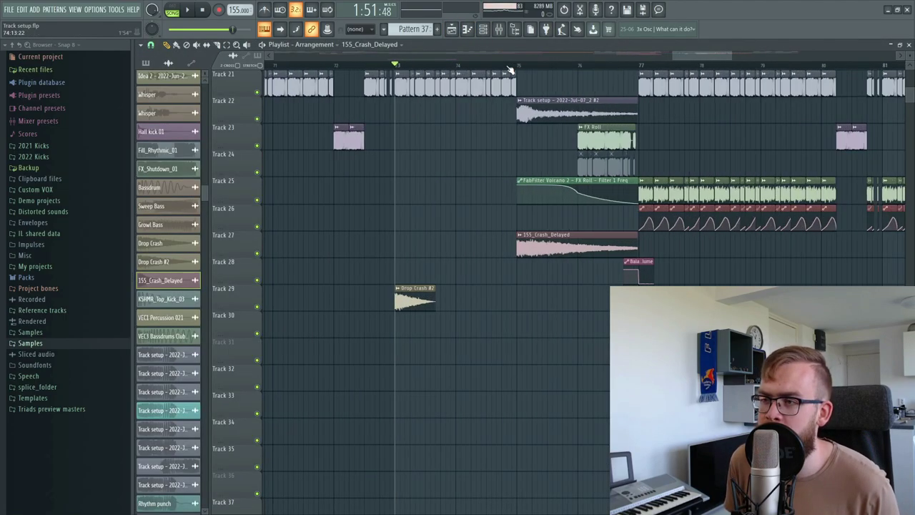
scroll(481, 74, down, 2)
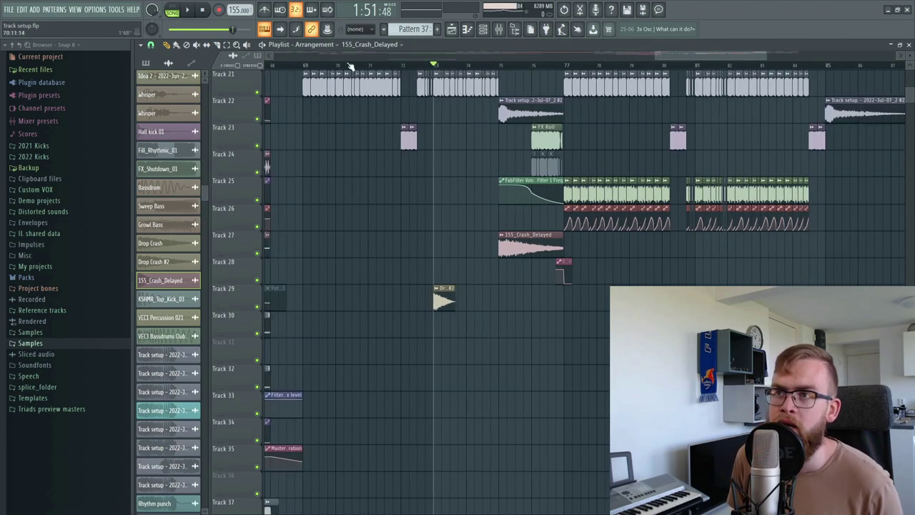
click(302, 68)
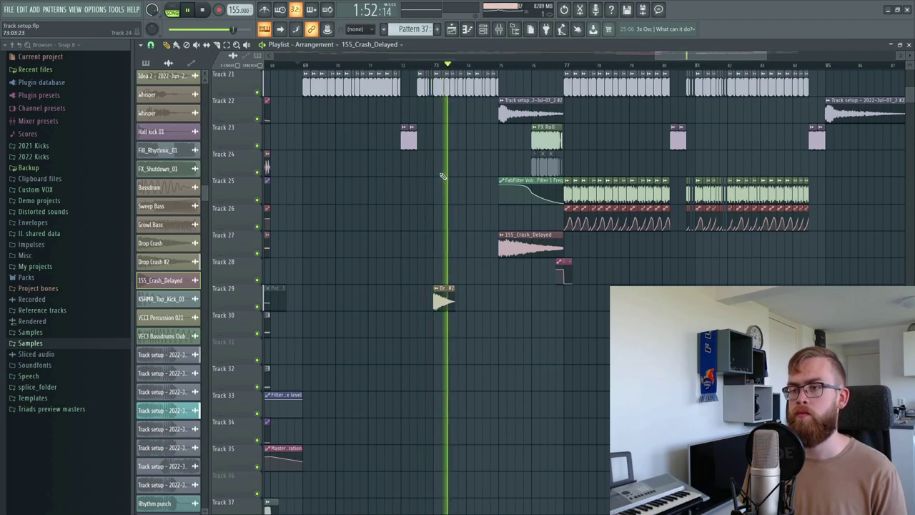
key(space)
scroll(446, 176, up, 3)
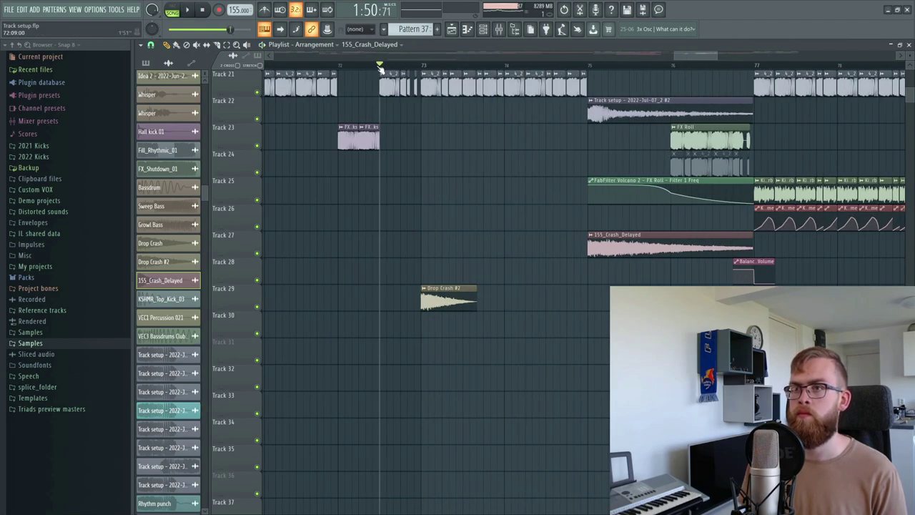
- Set the Drop Crash #2 mixer volume to 79% during playback and return to the playlist
click(501, 31)
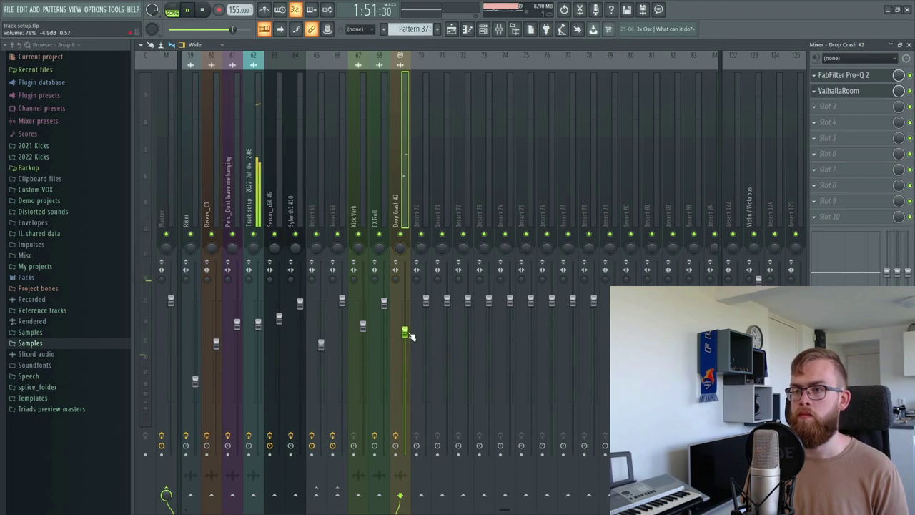
click(452, 30)
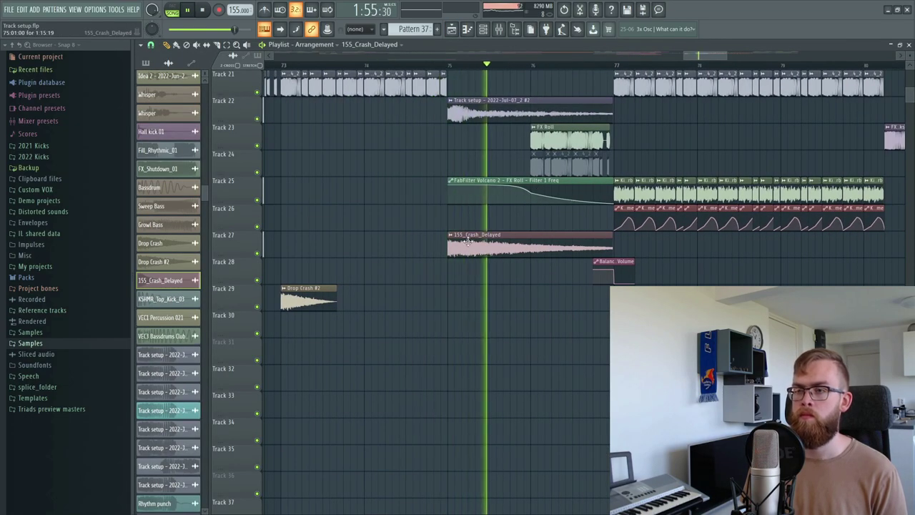
click(503, 34)
click(504, 34)
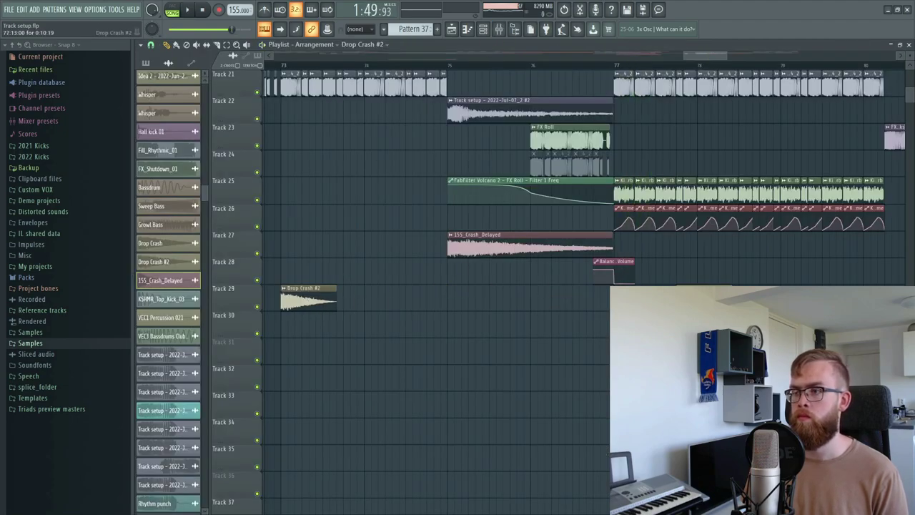
- Copy the 155_Crash_Delayed clip on track 27 to bars 77 and 81, and play back the second half of the drop
shift+drag(587, 248, 887, 233)
key(space)
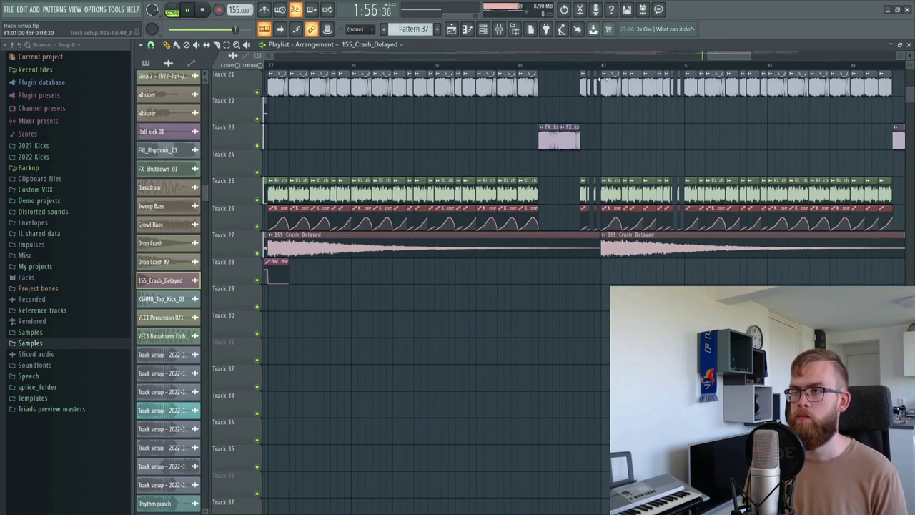
scroll(609, 70, down, 1)
scroll(607, 72, down, 3)
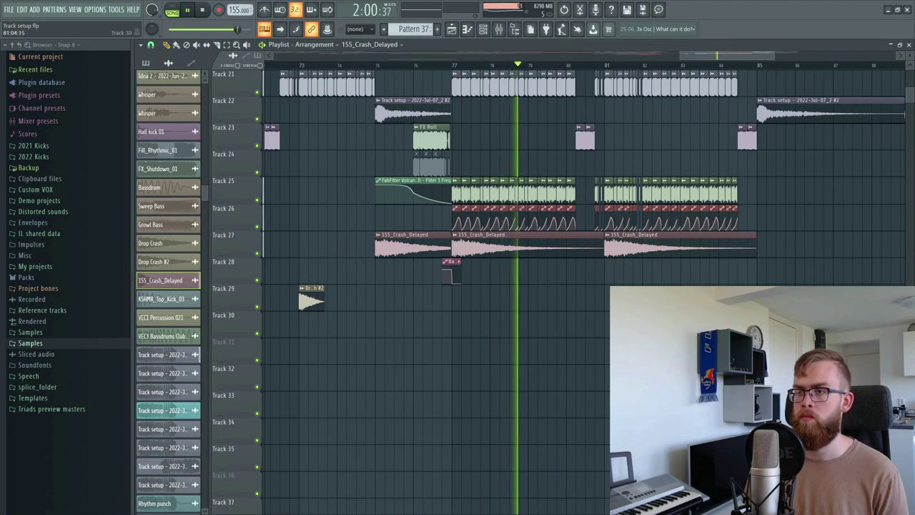
scroll(493, 76, up, 3)
key(space)
- Replay the drop from bar 72 and check the Drop Crash #2 level in the mixer
scroll(513, 67, down, 3)
key(space)
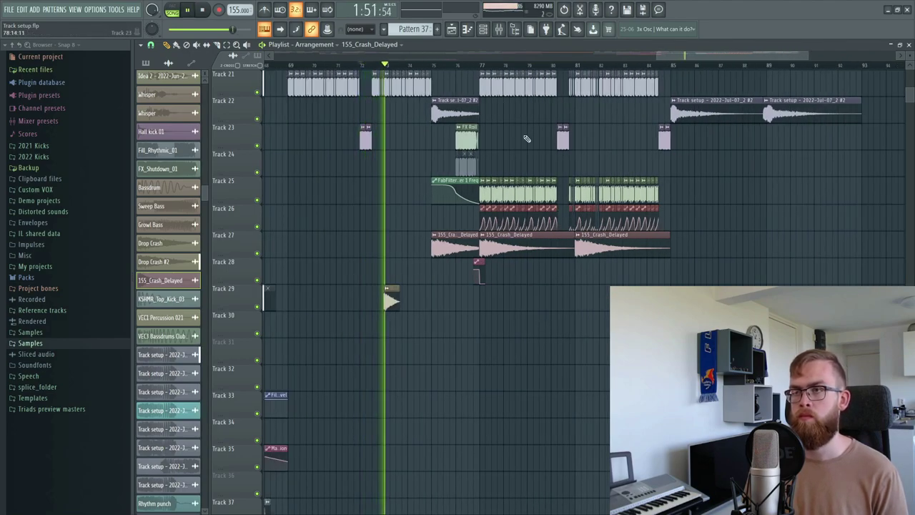
key(F9)
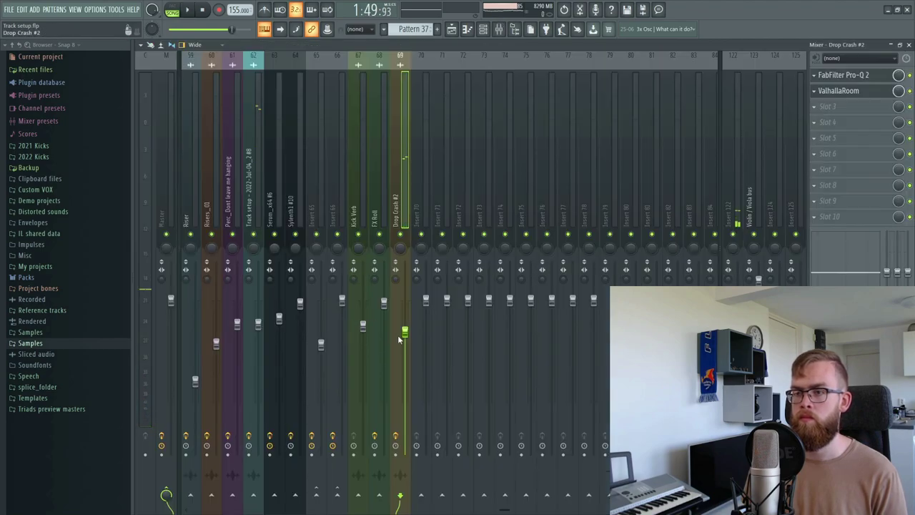
click(465, 29)
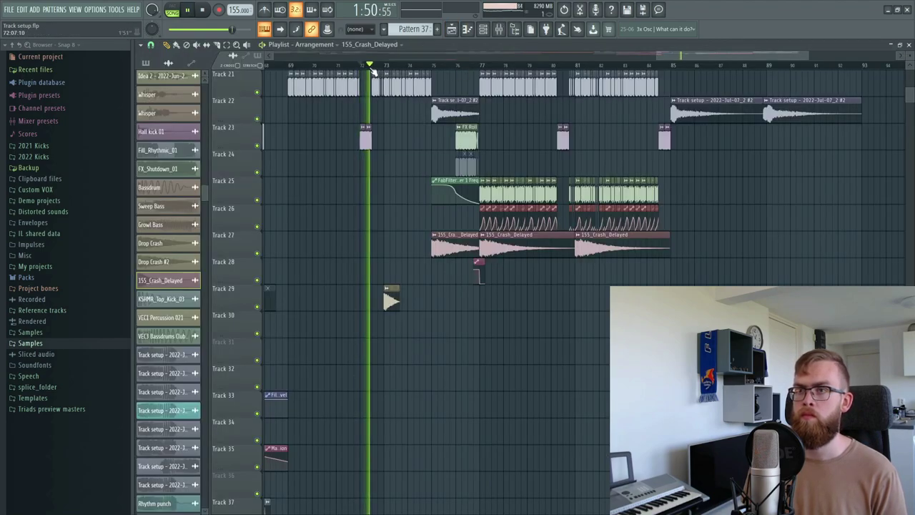
key(space)
- Place Pattern 16 on track 30 right after the FX kicks in bar 72 and play the section
scroll(365, 71, down, 5)
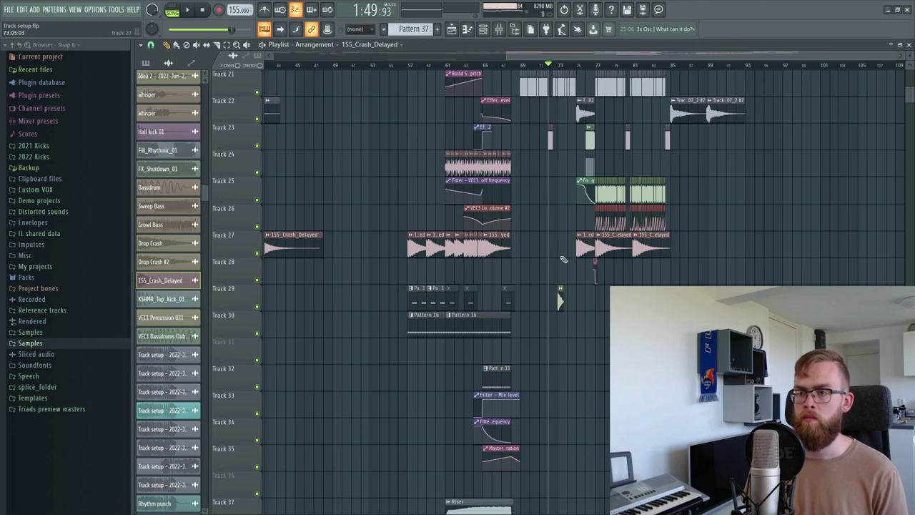
scroll(498, 299, up, 2)
scroll(498, 299, down, 1)
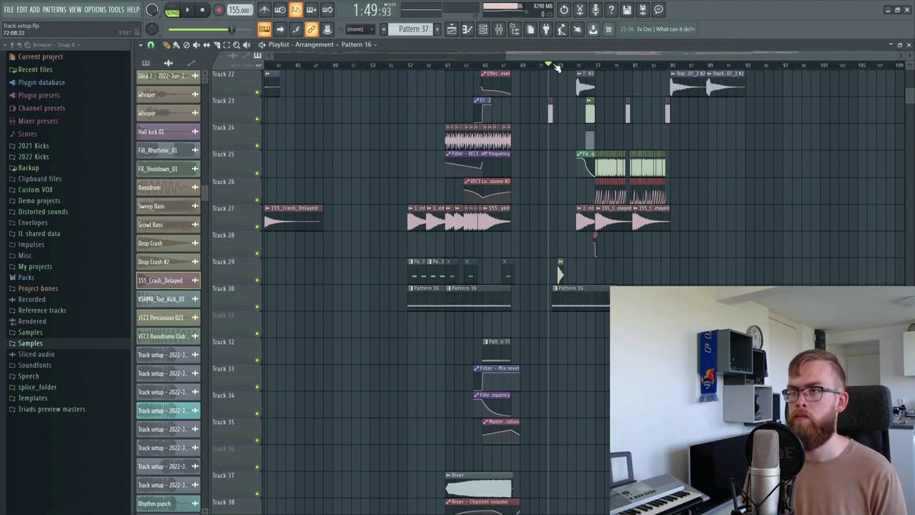
scroll(554, 66, up, 4)
key(space)
click(517, 304)
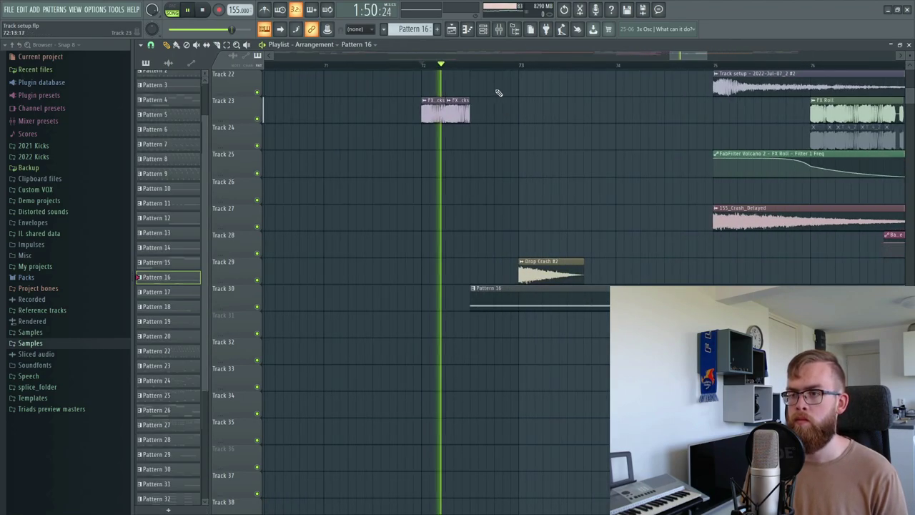
- Make the Pattern 16 clip on track 30 start at bar 73 and end at bar 75 while auditioning it
scroll(488, 64, down, 3)
key(space)
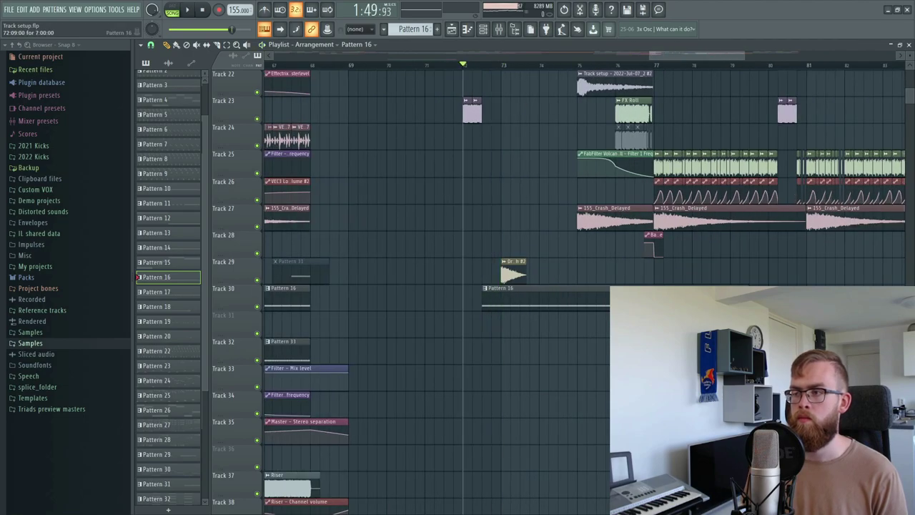
drag(644, 298, 640, 299)
key(space)
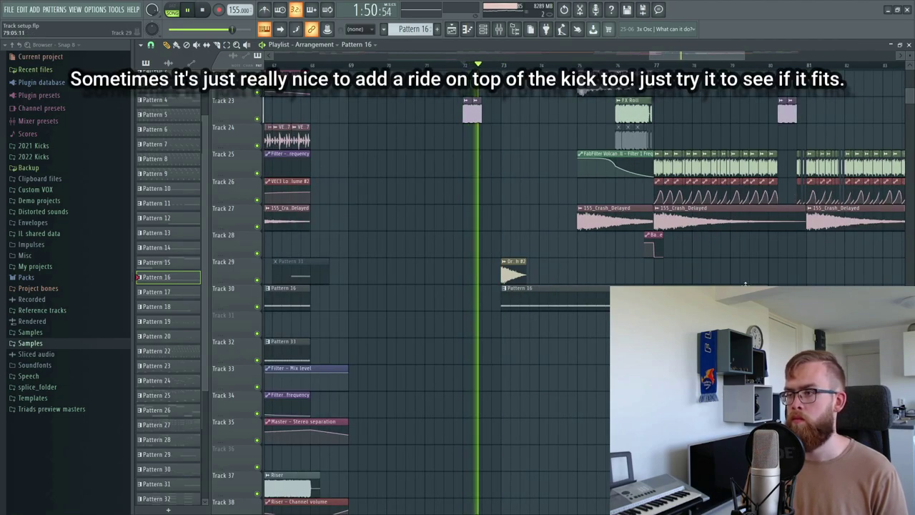
drag(770, 299, 577, 279)
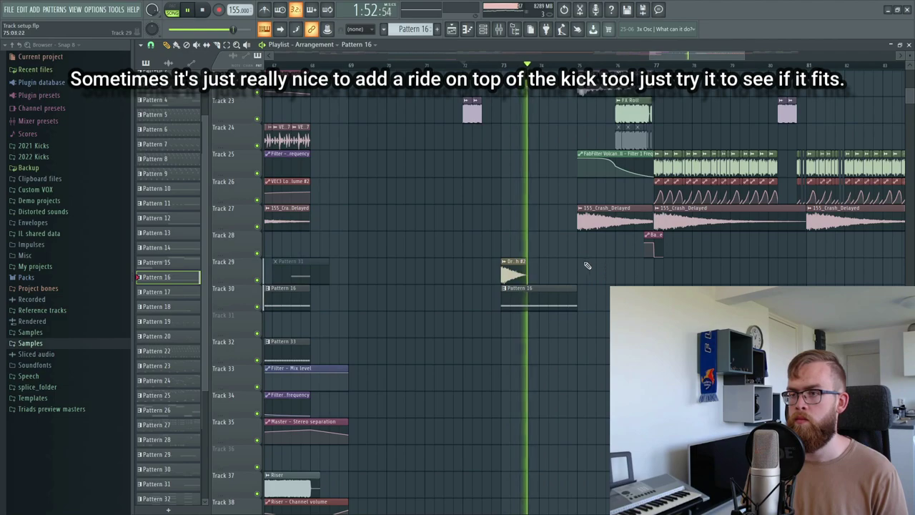
drag(678, 58, 692, 73)
- Open Pattern 16 in the piano roll and look through its Ride notes, then return to the playlist
scroll(439, 288, up, 4)
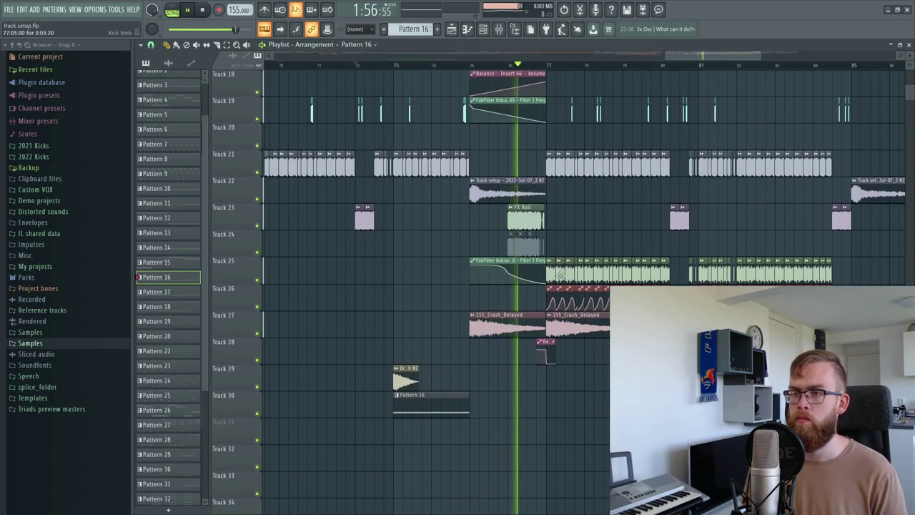
double_click(417, 410)
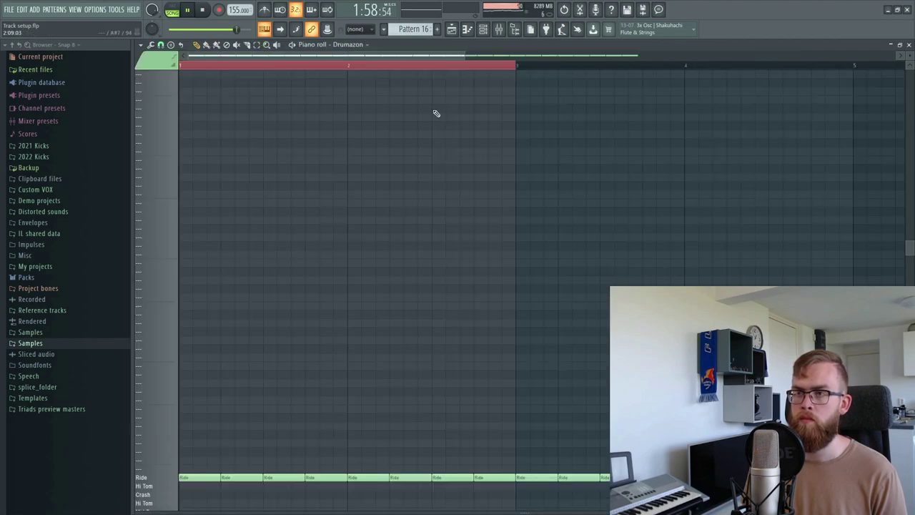
scroll(449, 75, down, 8)
drag(475, 509, 438, 512)
click(452, 29)
- Re-trim the Pattern 16 clip on track 30 to a roughly two-bar excerpt from further into the pattern, start it at bar 73, and play it
key(space)
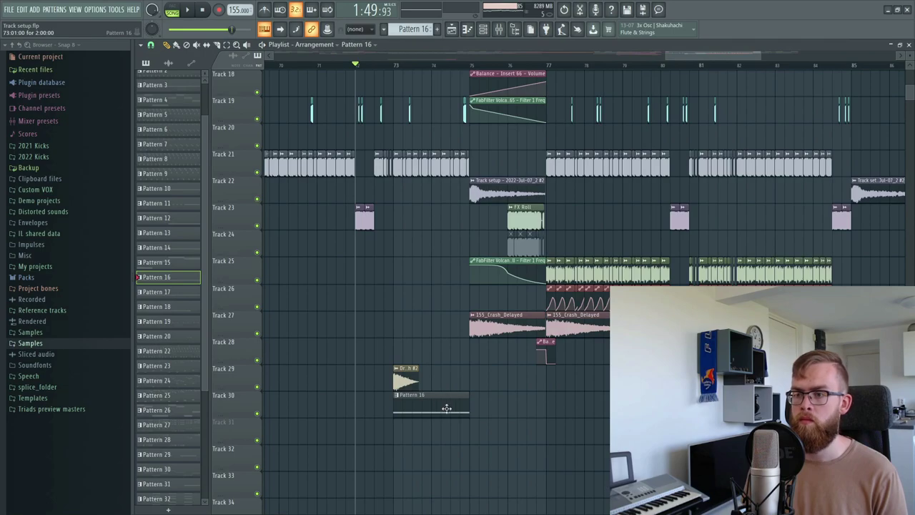
drag(479, 405, 663, 405)
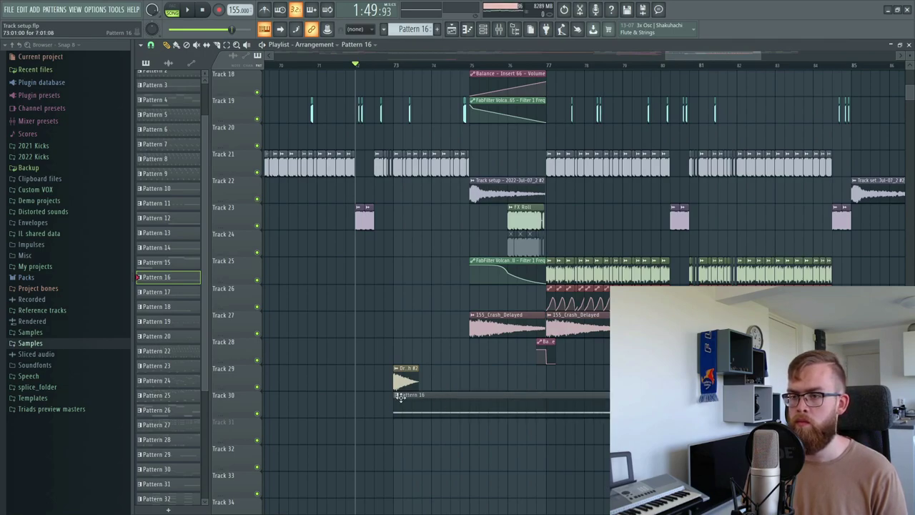
drag(391, 410, 583, 424)
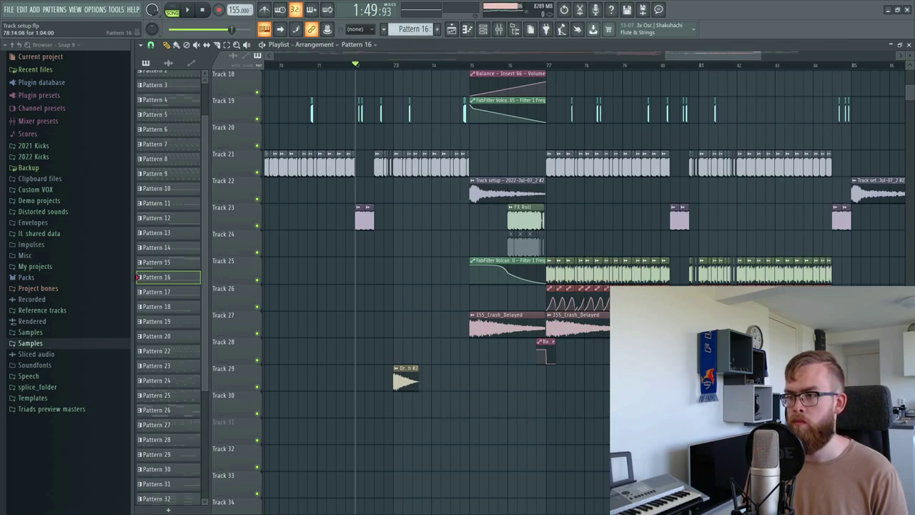
drag(664, 404, 476, 406)
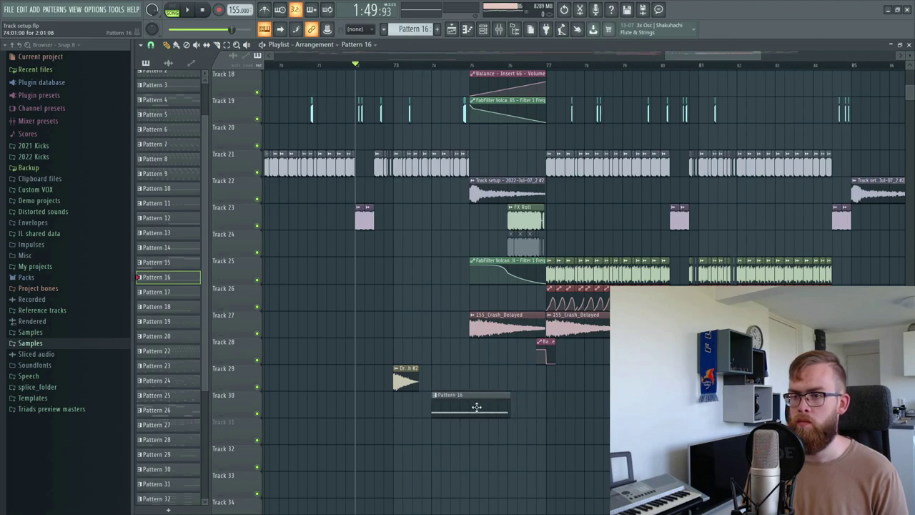
key(space)
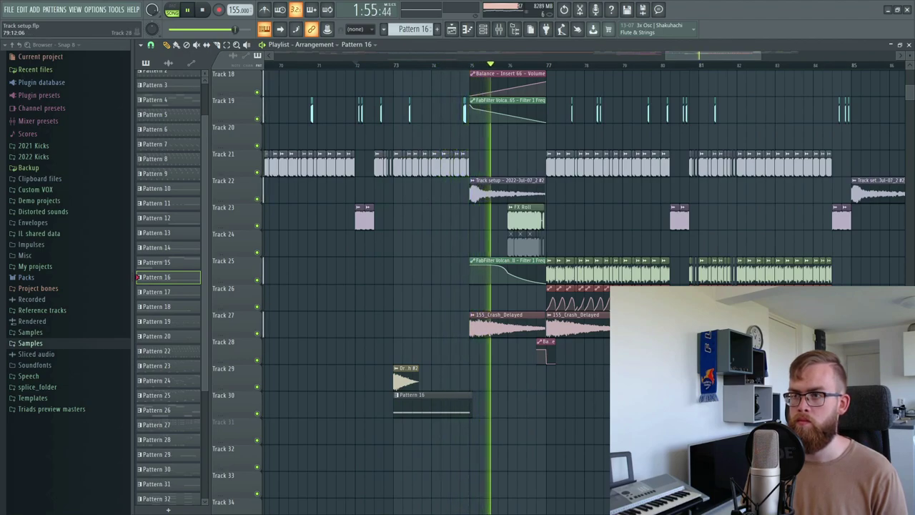
- Copy Drop Crash #2 on track 29 to right after the FX kicks in bar 80 and make three short pieces matching the Kick Verb clips
scroll(486, 384, up, 3)
scroll(486, 383, down, 4)
scroll(486, 384, down, 1)
scroll(363, 323, down, 3)
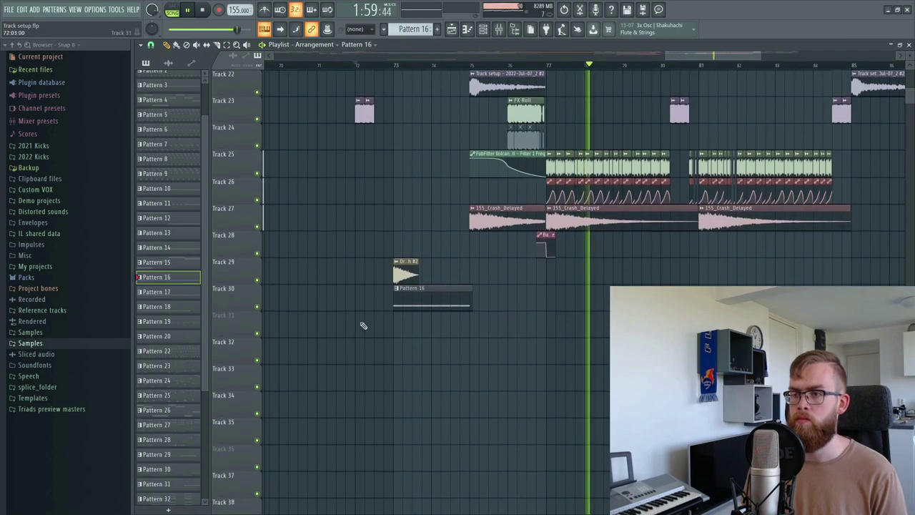
drag(404, 265, 573, 290)
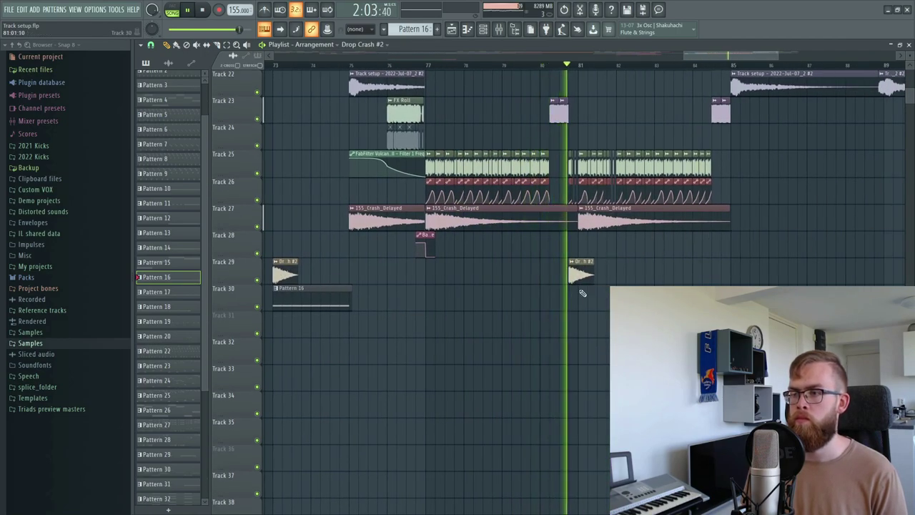
key(space)
scroll(582, 65, up, 8)
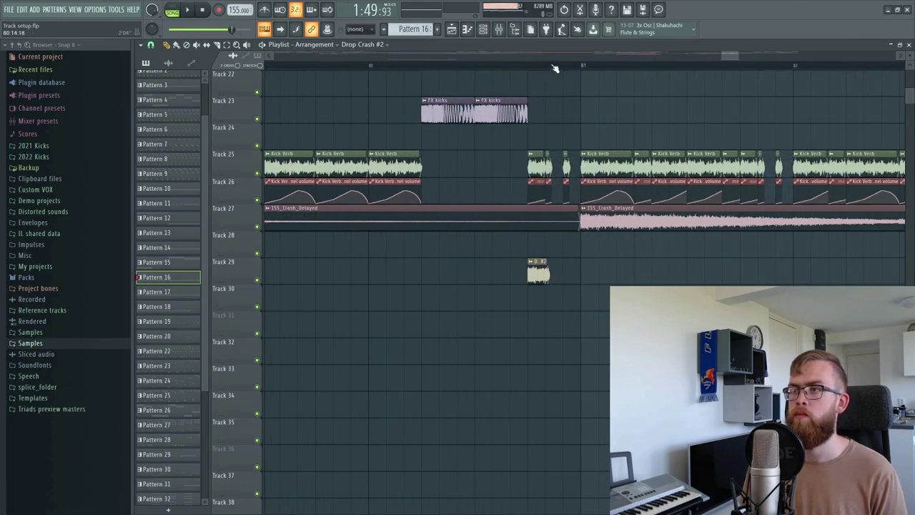
scroll(554, 69, up, 4)
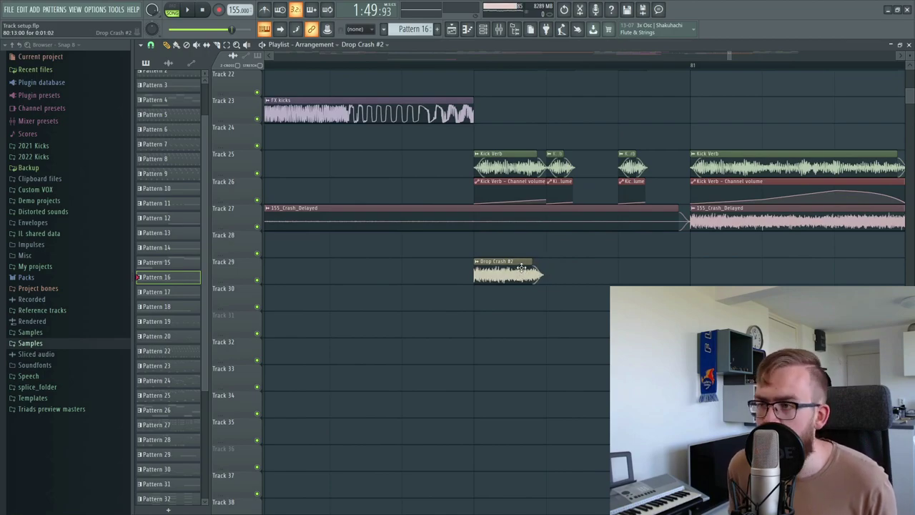
ctrl+drag(635, 266, 586, 293)
drag(674, 268, 611, 255)
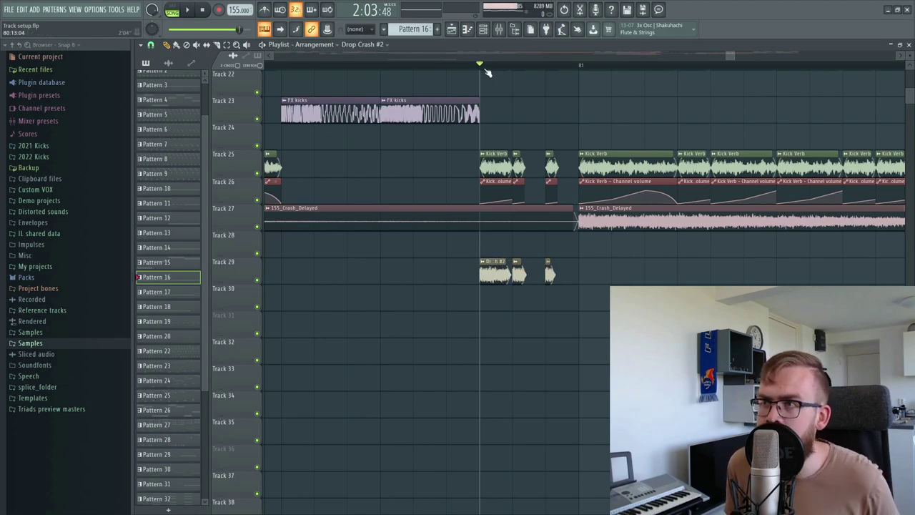
- Play from the end of the FX kicks in bar 80 to check the short crash pieces against the kicks
scroll(484, 66, down, 2)
scroll(500, 140, up, 4)
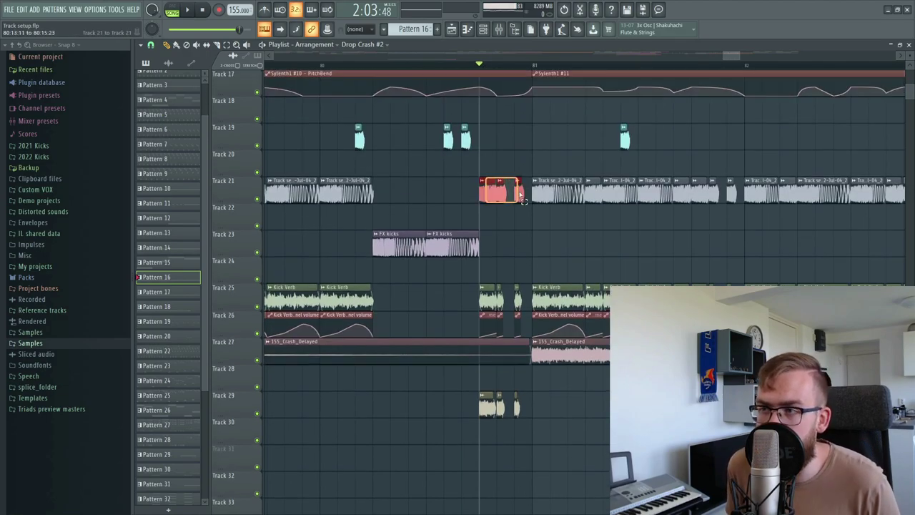
key(space)
scroll(422, 61, down, 4)
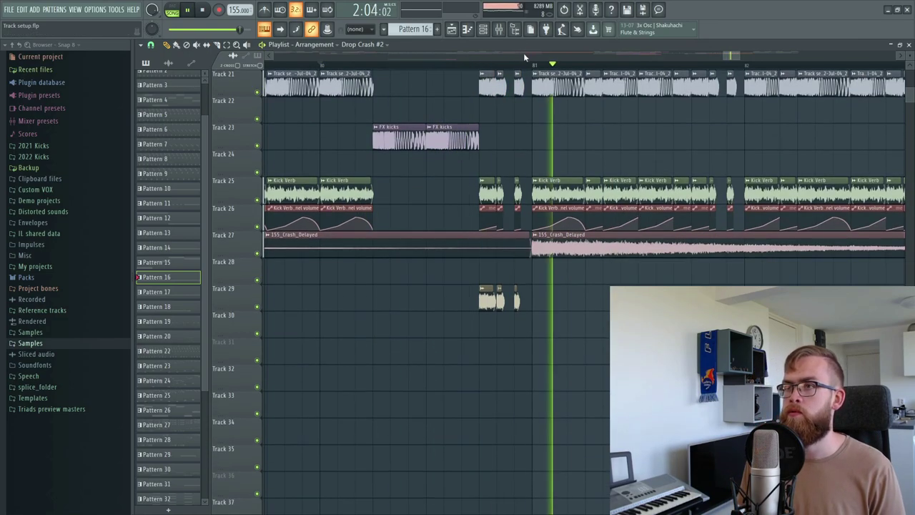
scroll(533, 63, down, 3)
key(space)
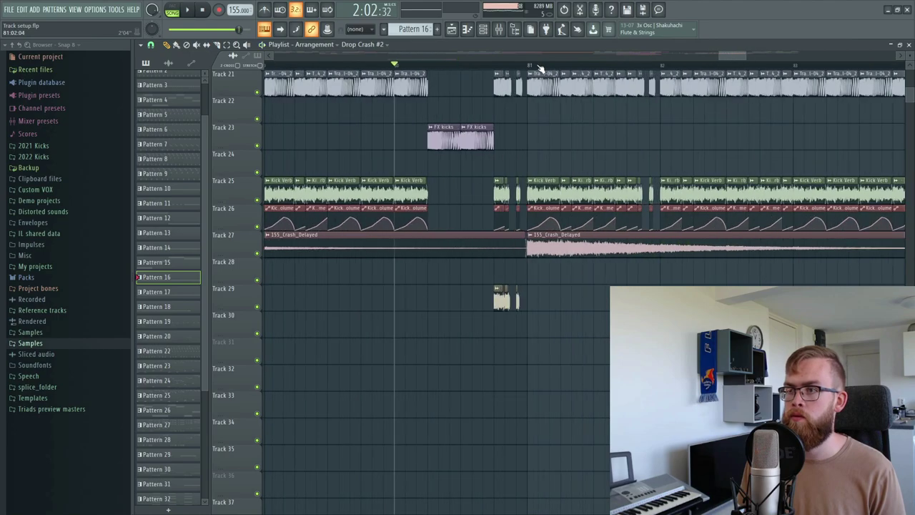
- Delete the 155_Crash_Delayed clip starting at bar 81 on track 27 and play the transition
scroll(540, 67, up, 1)
right_click(568, 255)
key(space)
scroll(533, 66, down, 4)
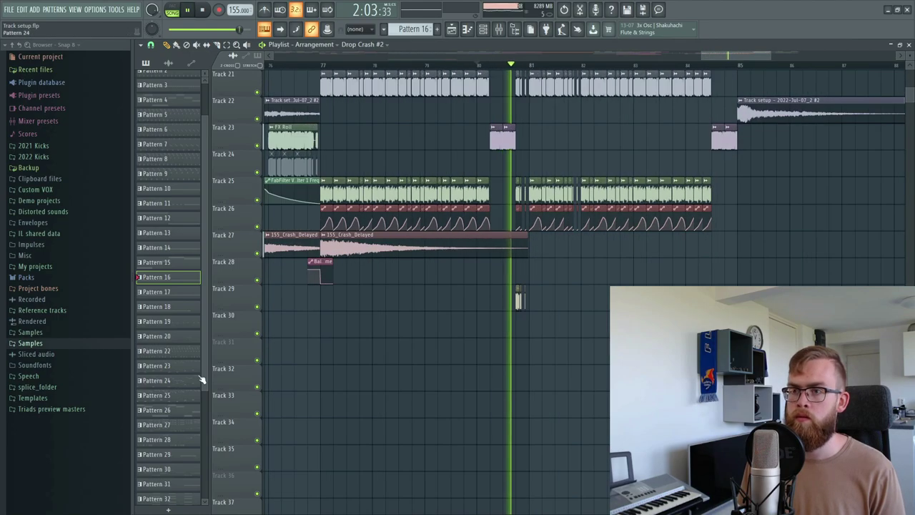
key(space)
- Copy the bar 73 Drop Crash #2 and Pattern 16 clips to bar 81 on tracks 29 and 30
scroll(314, 333, down, 2)
click(314, 333)
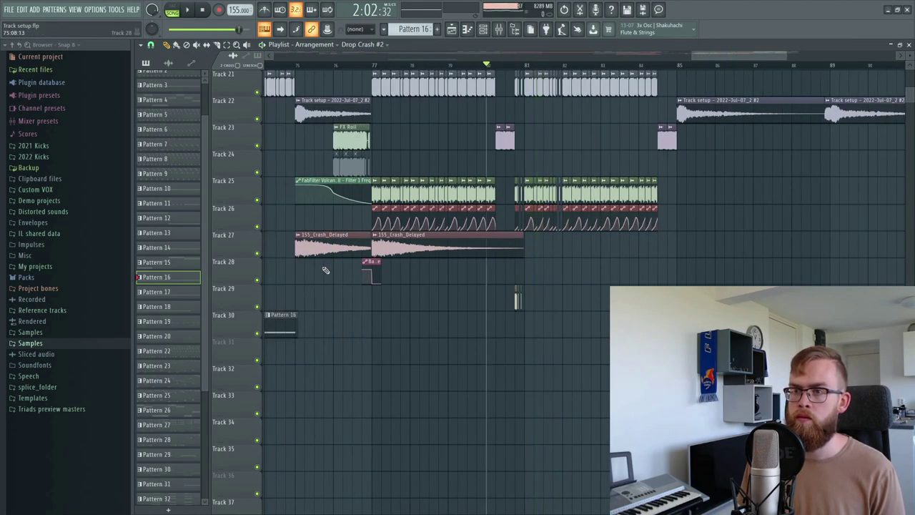
scroll(405, 71, down, 2)
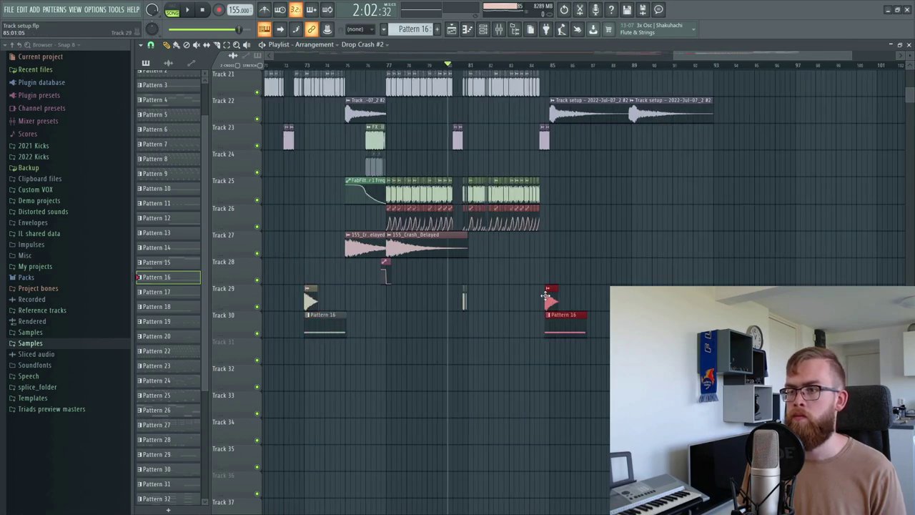
drag(551, 298, 474, 300)
key(space)
scroll(474, 300, up, 5)
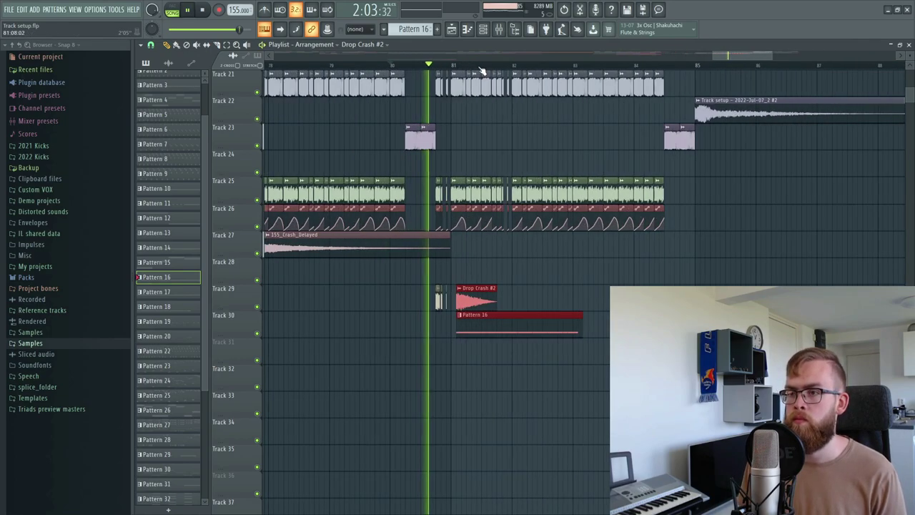
click(430, 306)
key(space)
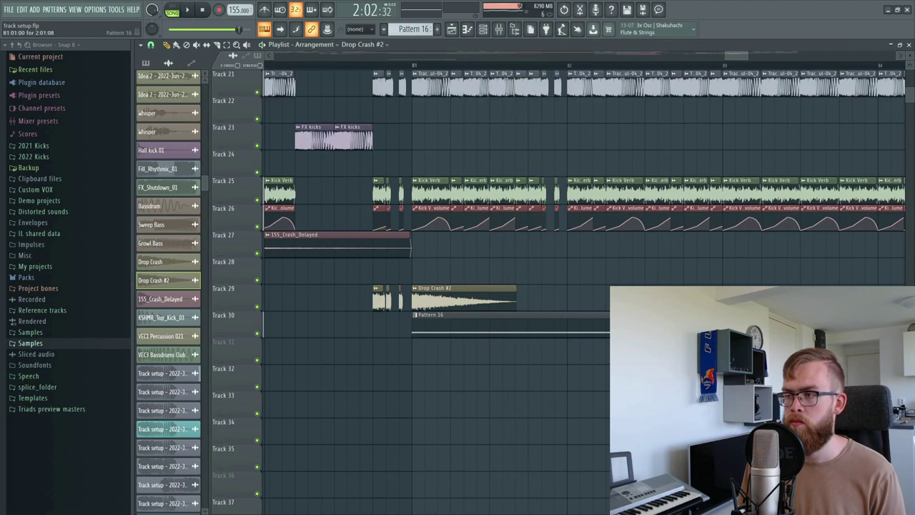
- Add a two-bar copy of Pattern 16 at bar 83 on track 30 and play the section from before bar 80
click(448, 323)
ctrl+drag(724, 377, 747, 322)
key(space)
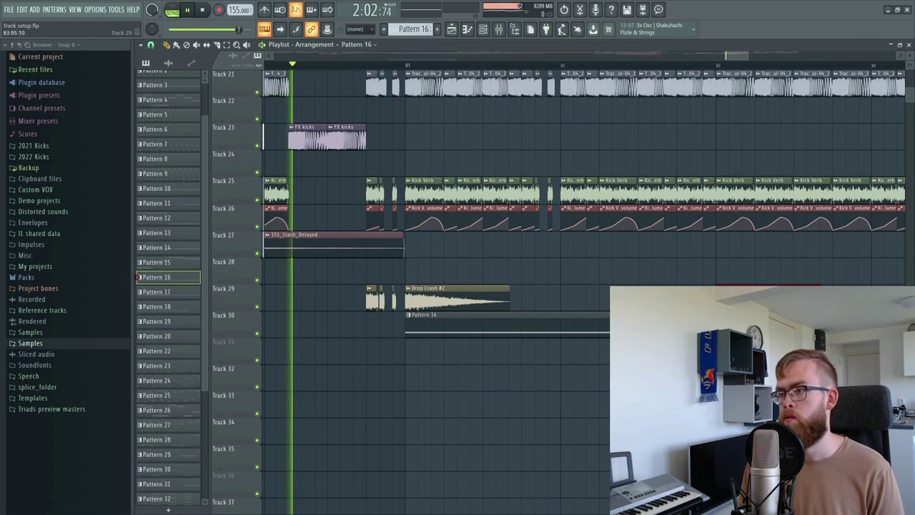
scroll(414, 65, down, 3)
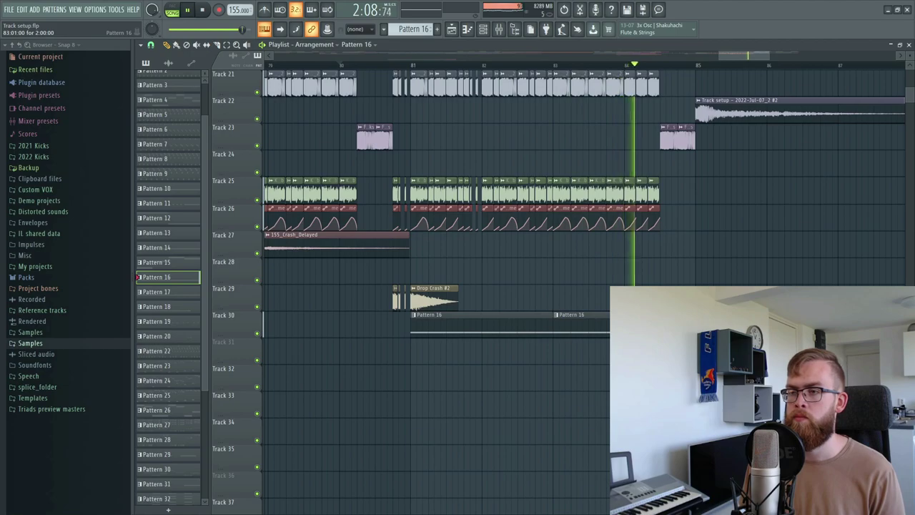
click(328, 64)
scroll(548, 258, down, 3)
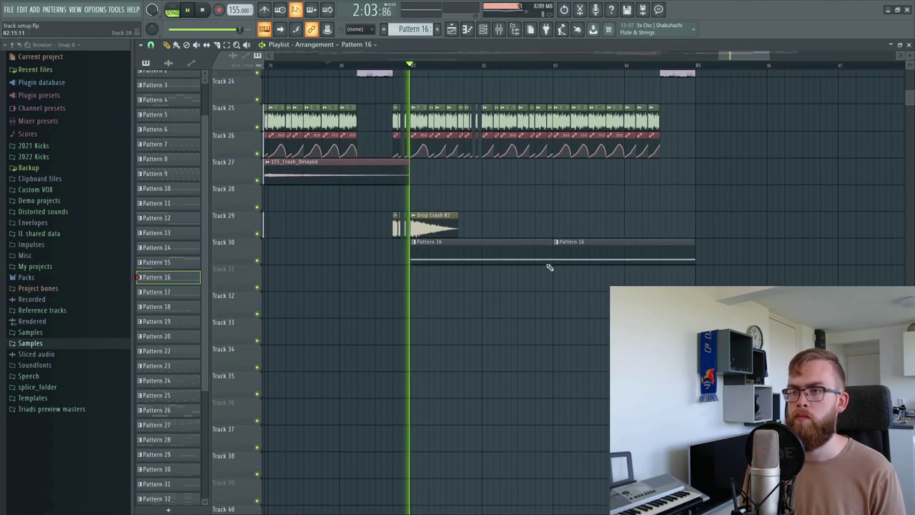
scroll(433, 71, up, 4)
key(space)
- Copy Drop Crash #2 to bar 82 on track 29 and fit short crash pieces to the kick hits at the end of bar 81
scroll(442, 71, down, 1)
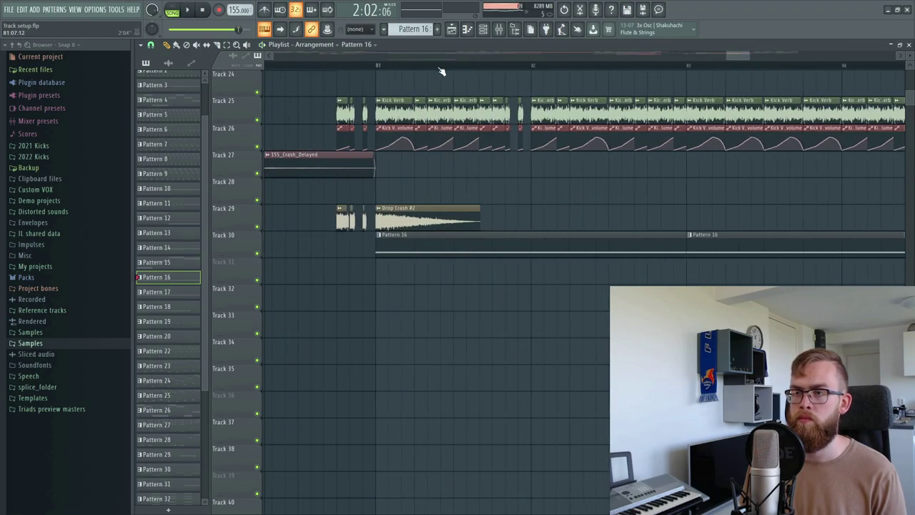
drag(325, 222, 564, 210)
key(space)
key(ctrl+d)
scroll(490, 65, up, 2)
drag(502, 214, 478, 215)
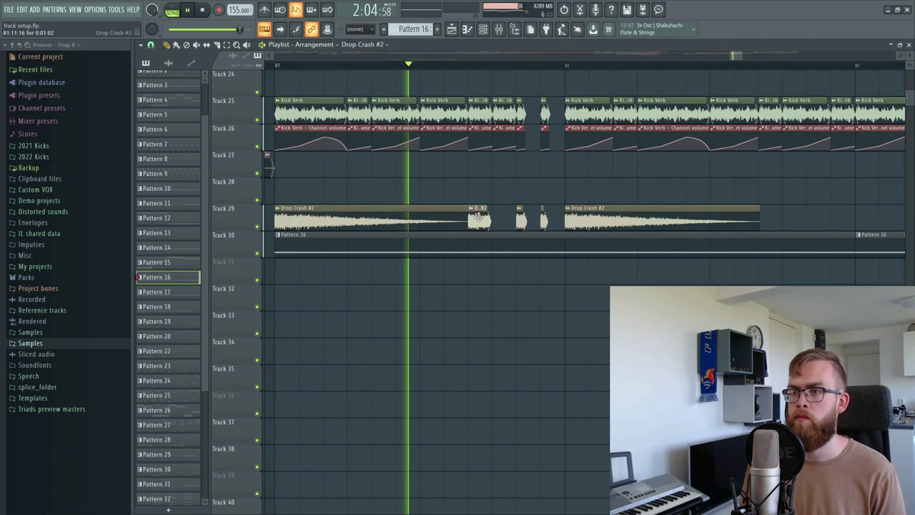
click(498, 220)
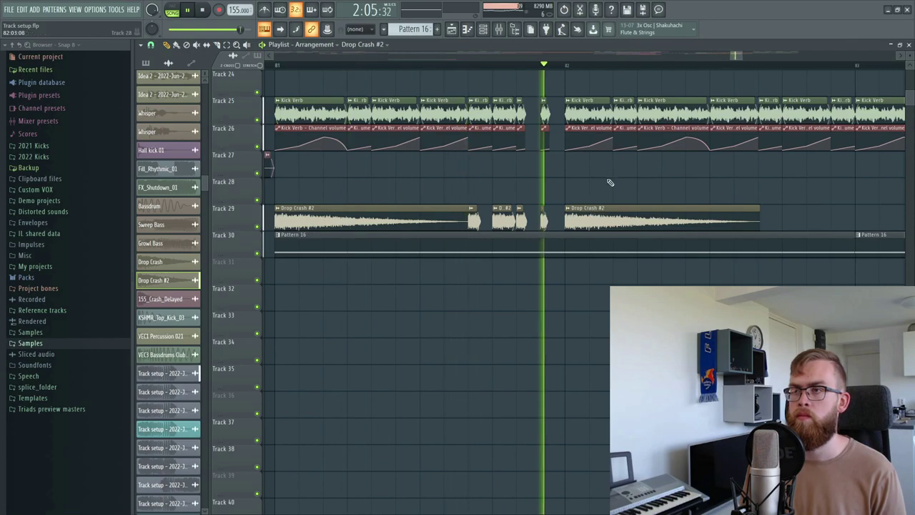
- Copy the full Drop Crash #2 clip to bars 83 and 84 on track 29 and play the section
scroll(547, 70, down, 3)
key(space)
key(space)
drag(647, 226, 814, 213)
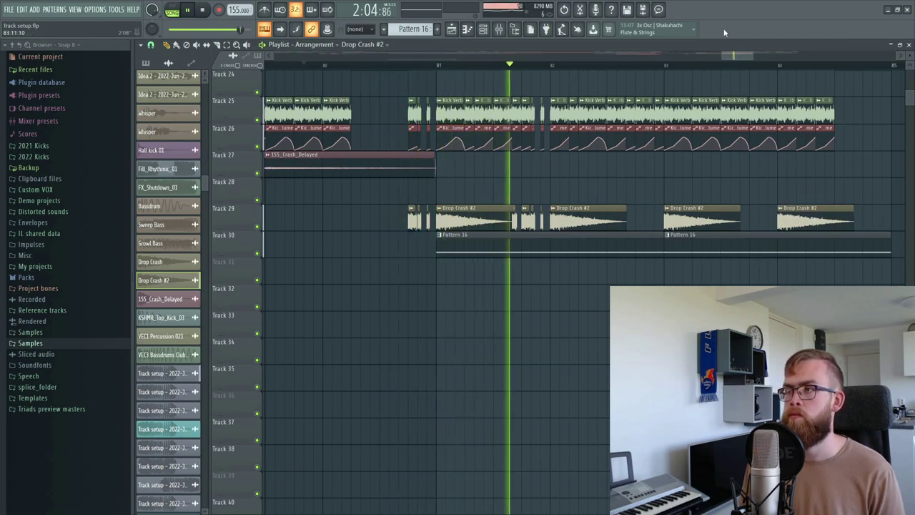
drag(735, 57, 746, 63)
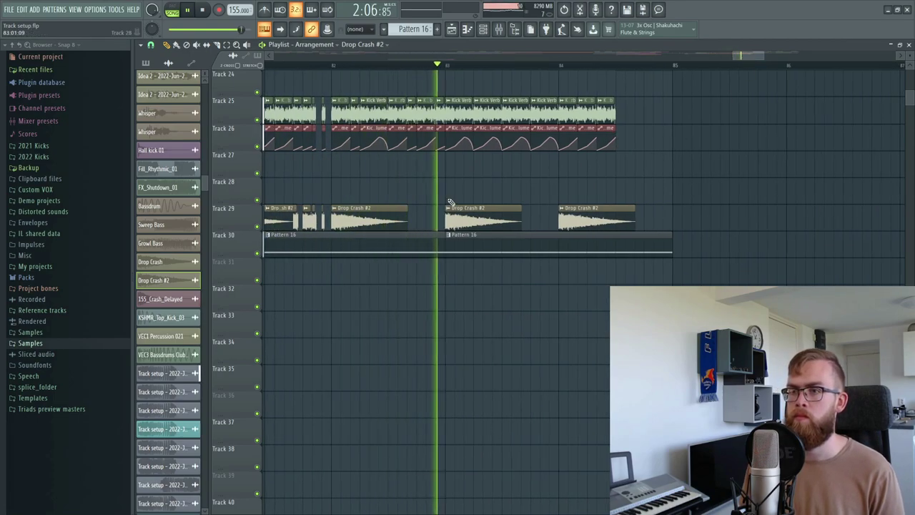
key(space)
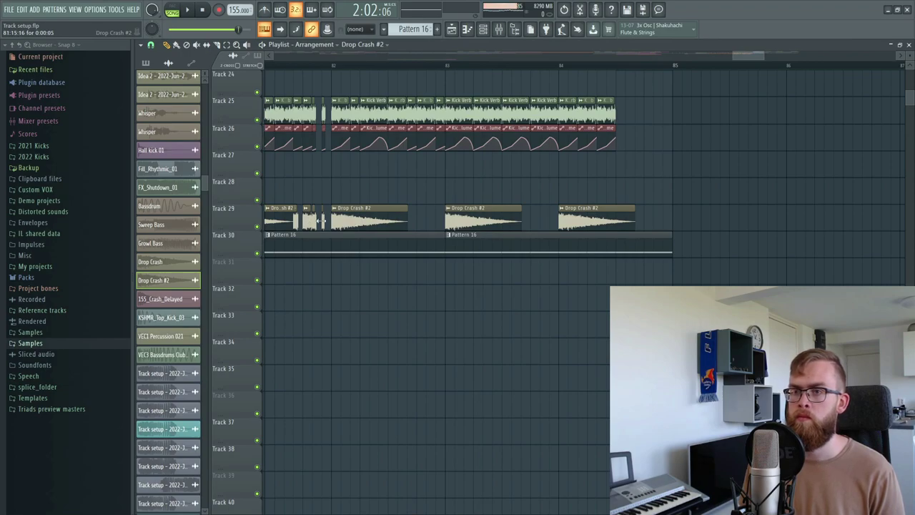
- Add a short Drop Crash #2 piece before bar 83, two half-bar hits in bar 83, and four quarter-bar hits in bar 84
key(space)
click(509, 216)
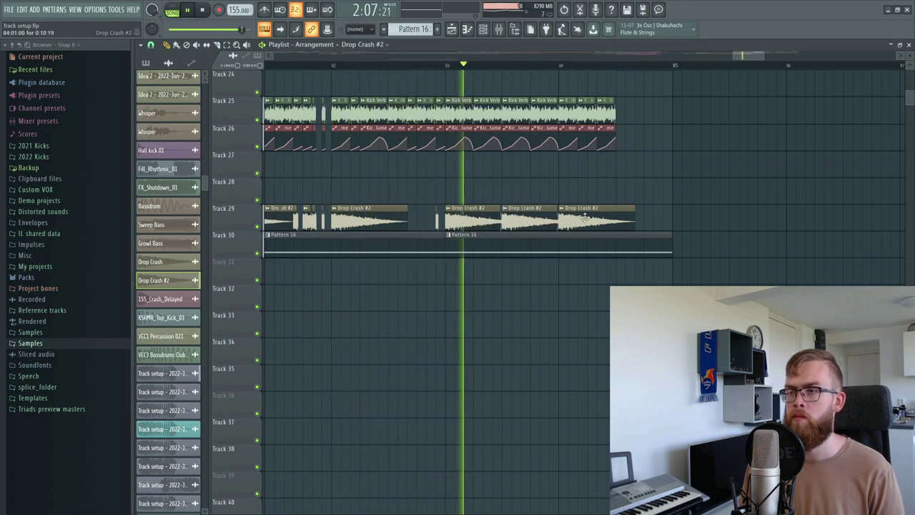
key(space)
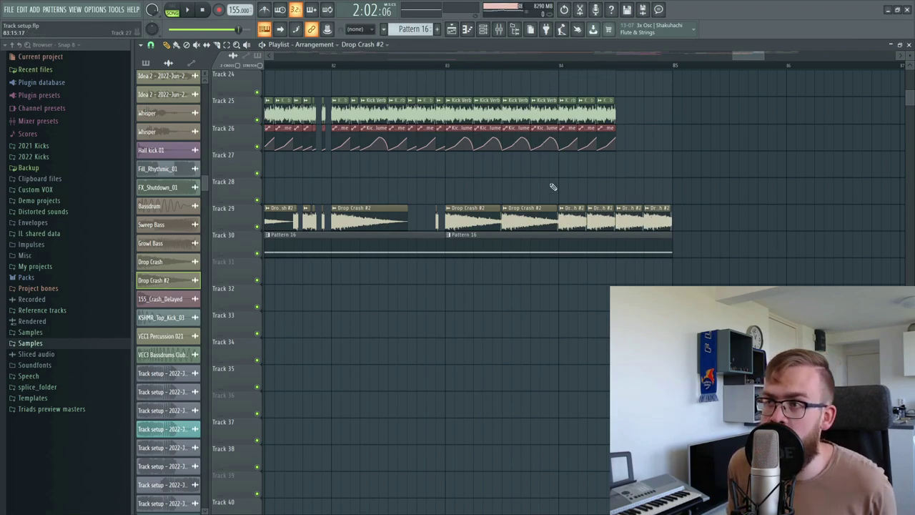
- Place 155_Crash_Delayed clips from bar 73 on track 27 and add channel volume automation for them on track 28
drag(423, 250, 547, 247)
scroll(512, 67, down, 5)
ctrl+click(571, 393)
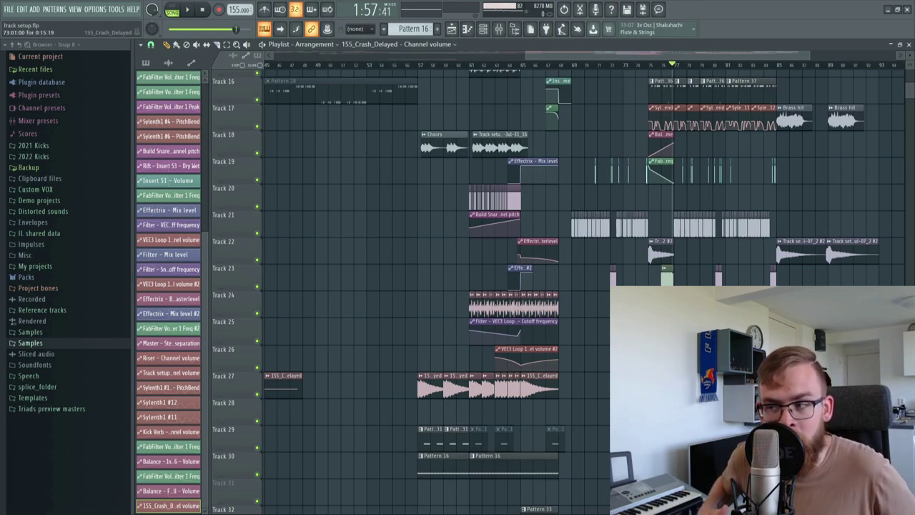
- Play the arrangement from around bar 56 through the build-up and the whole drop past bar 85
scroll(579, 215, down, 3)
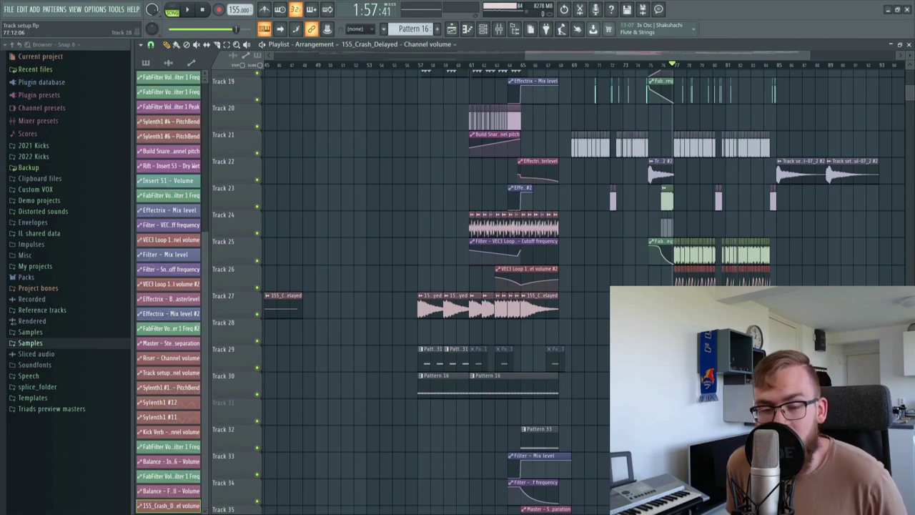
scroll(564, 81, up, 3)
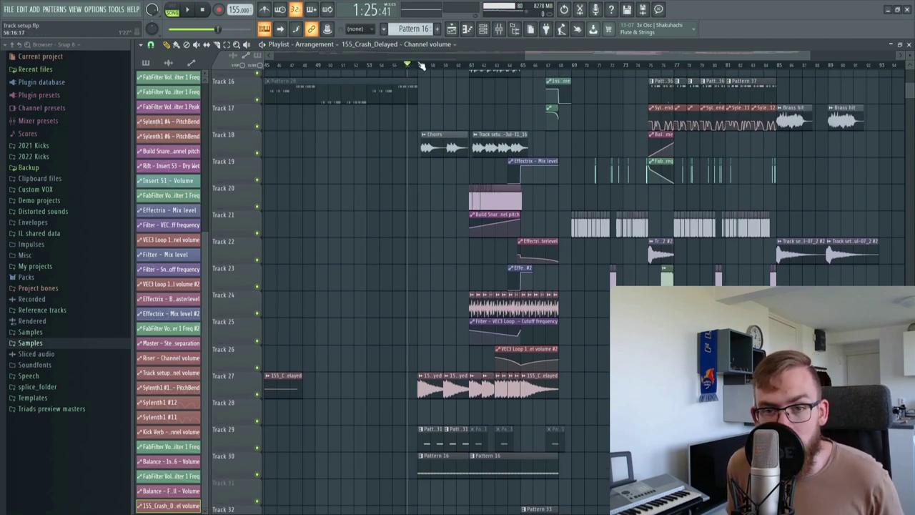
key(space)
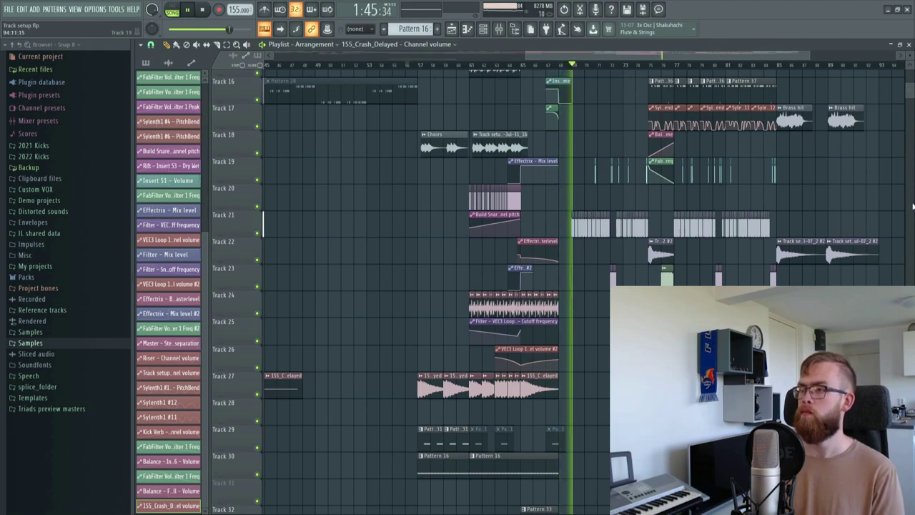
scroll(884, 248, up, 2)
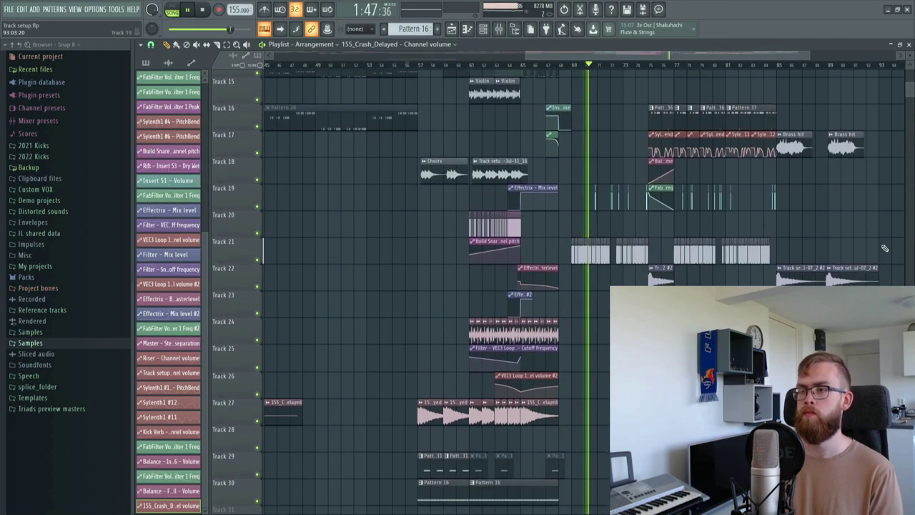
drag(700, 56, 751, 57)
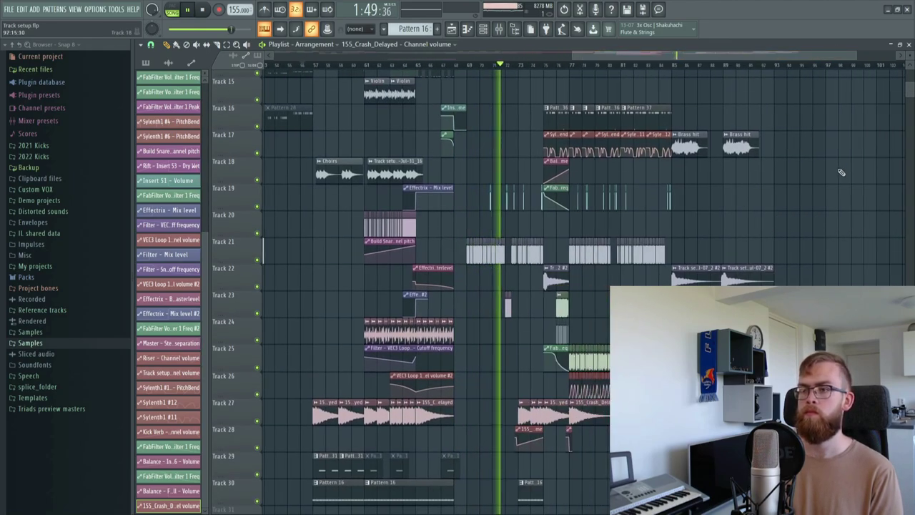
scroll(844, 193, down, 1)
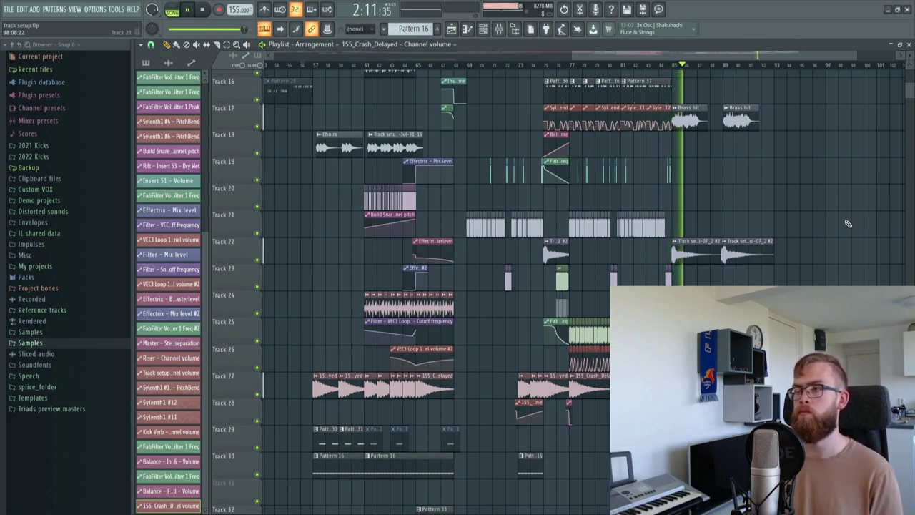
key(space)
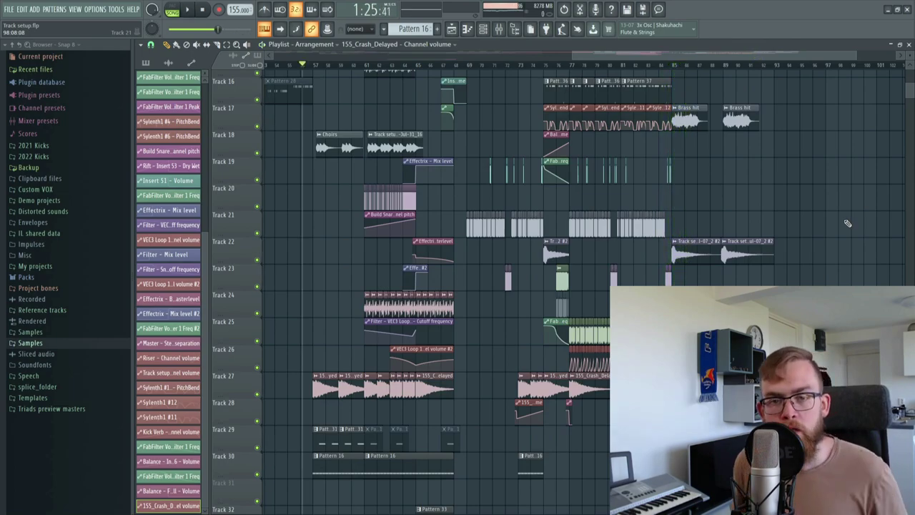